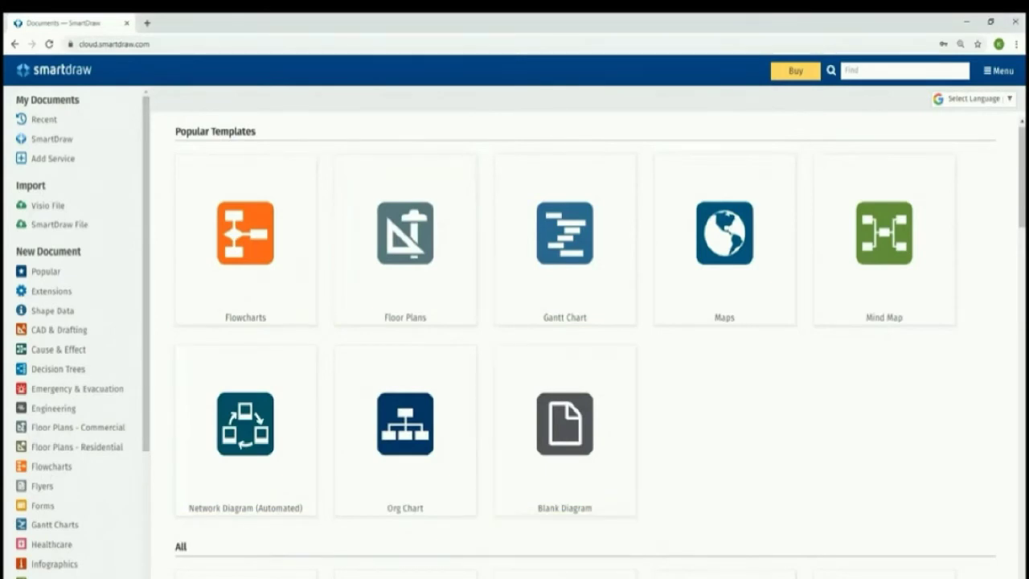
Look through the template categories and create a new blank diagram.
{"action": "scroll", "coordinate": [81, 386], "scroll_direction": "down", "scroll_amount": 5}
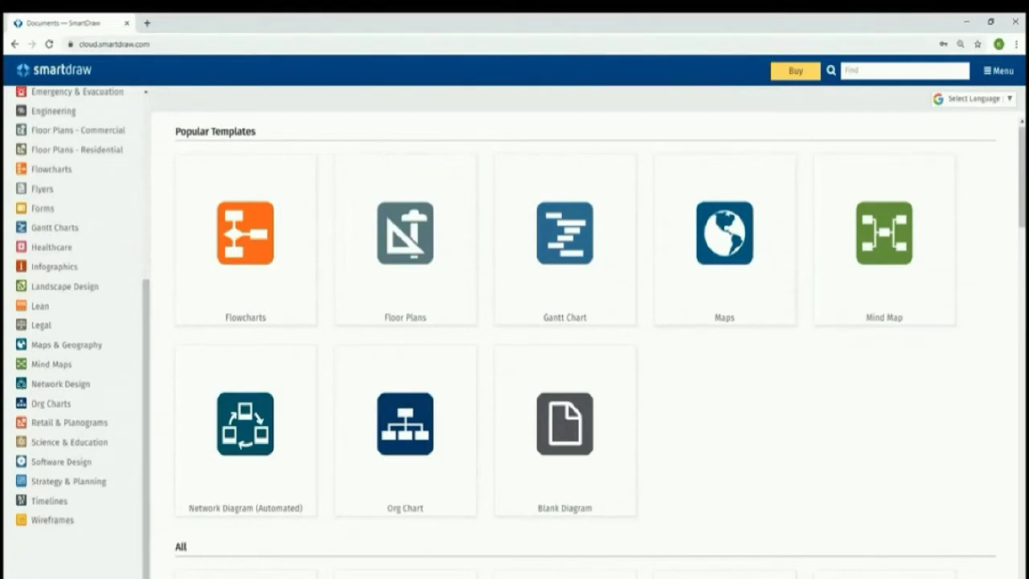
{"action": "scroll", "coordinate": [76, 330], "scroll_direction": "up", "scroll_amount": 4}
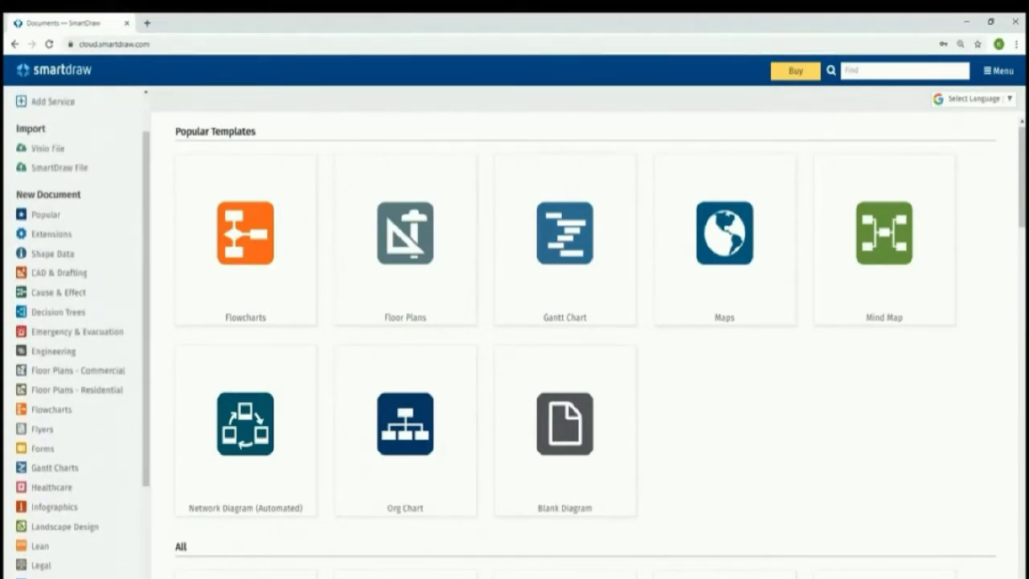
{"action": "scroll", "coordinate": [77, 241], "scroll_direction": "up", "scroll_amount": 1}
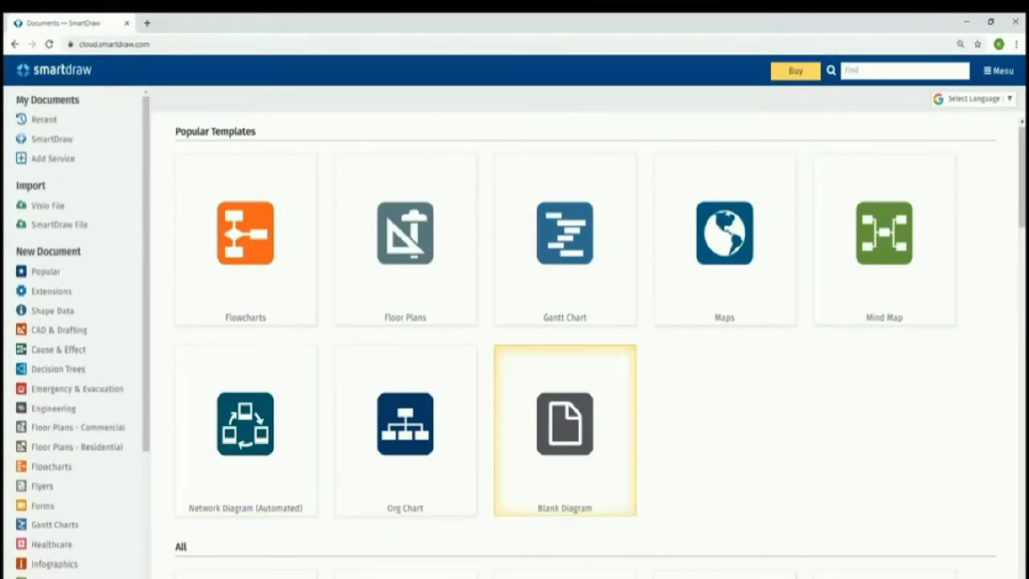
{"action": "left_click", "coordinate": [565, 430]}
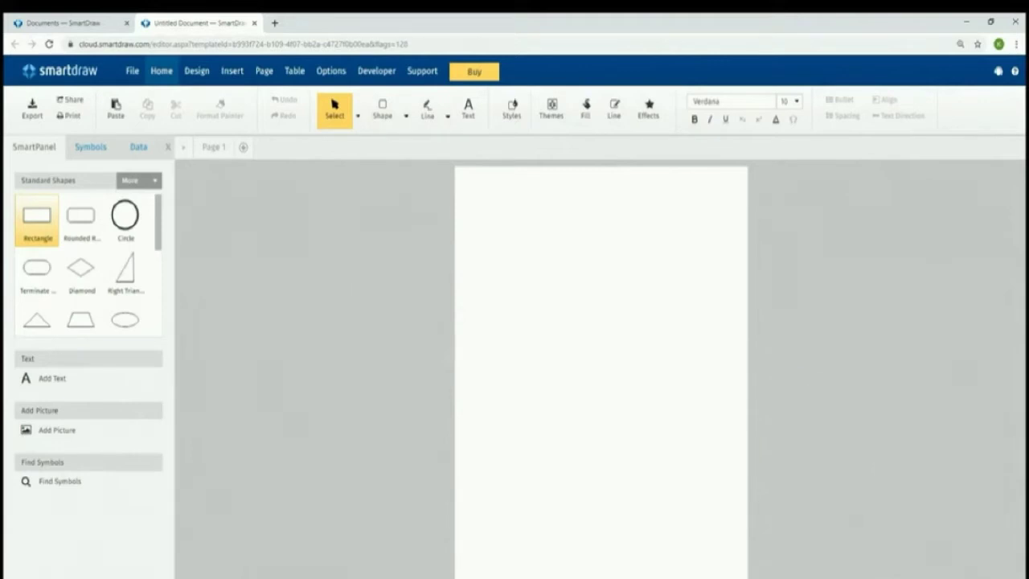
Place a rectangle near the top centre of the page and enlarge it slightly.
{"action": "left_click", "coordinate": [37, 219]}
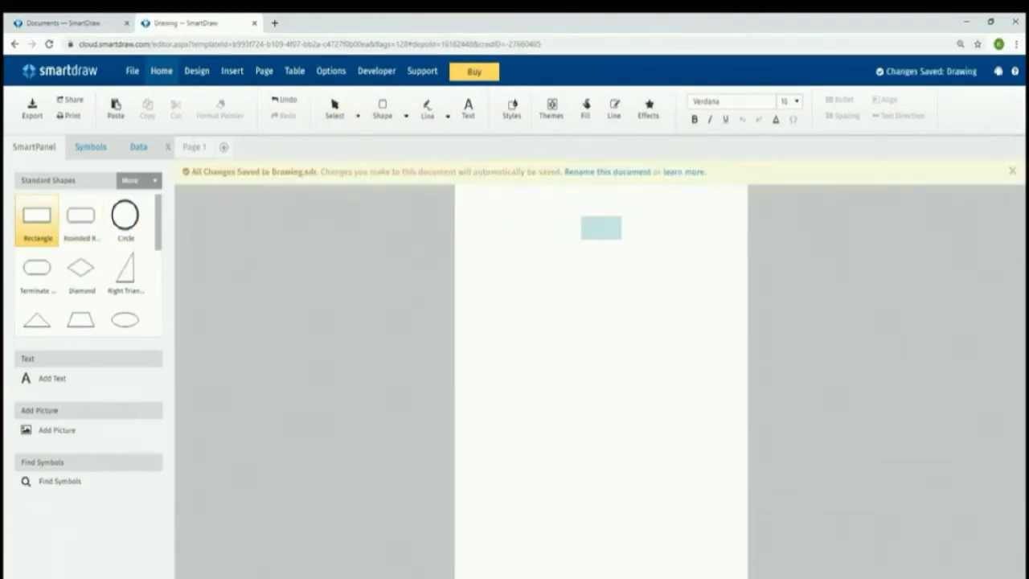
{"action": "left_click_drag", "start_coordinate": [580, 236], "coordinate": [558, 247]}
{"action": "left_click_drag", "start_coordinate": [616, 231], "coordinate": [621, 224]}
Label the rectangle "Home".
{"action": "double_click", "coordinate": [595, 223]}
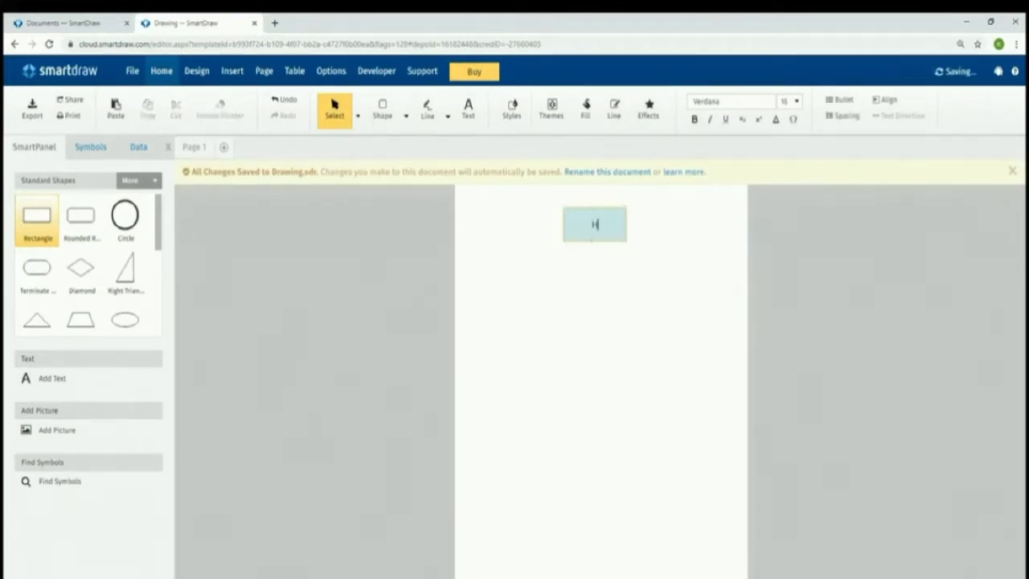
{"action": "type", "text": "Home"}
{"action": "key", "text": "Escape"}
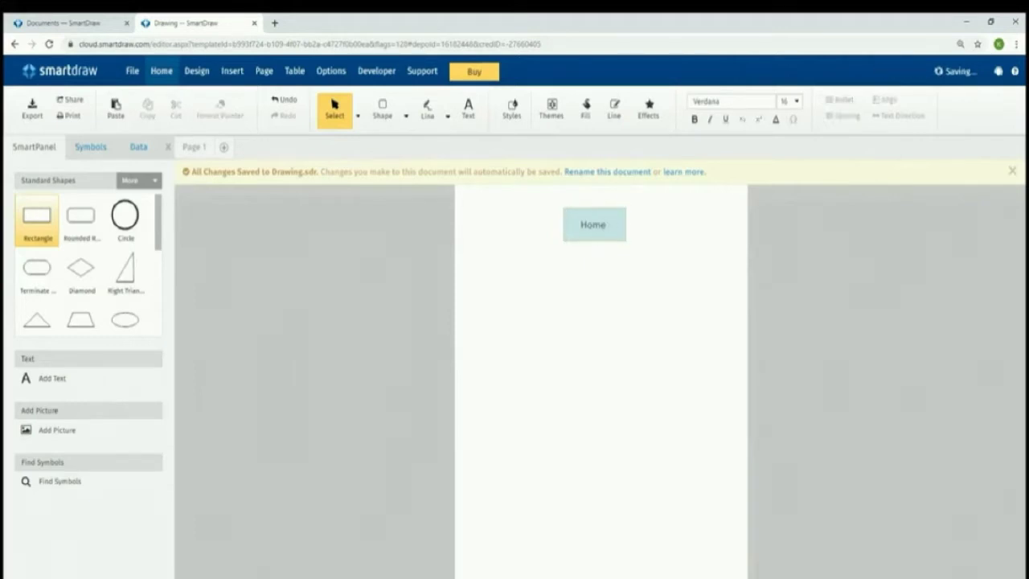
{"action": "key", "text": "Escape"}
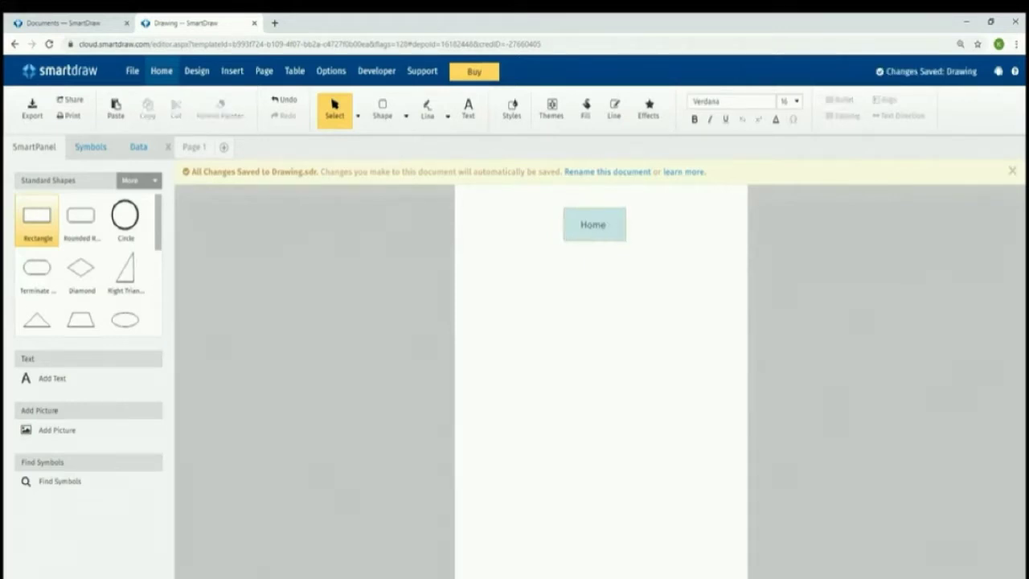
Duplicate the Home box and place the copy directly below the original with a gap between them.
{"action": "left_click", "coordinate": [594, 224]}
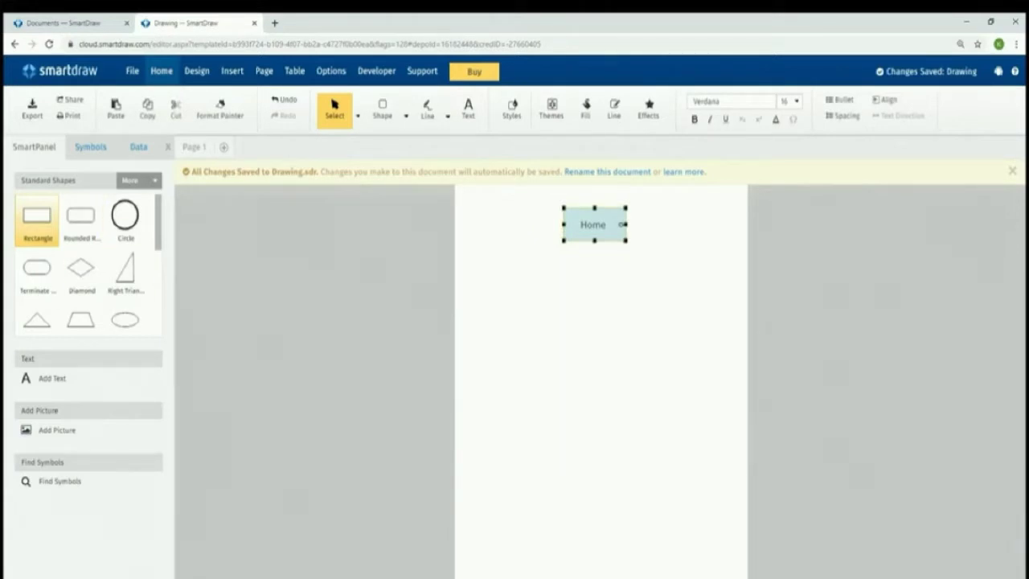
{"action": "left_click", "coordinate": [514, 233]}
{"action": "key", "text": "ctrl+v"}
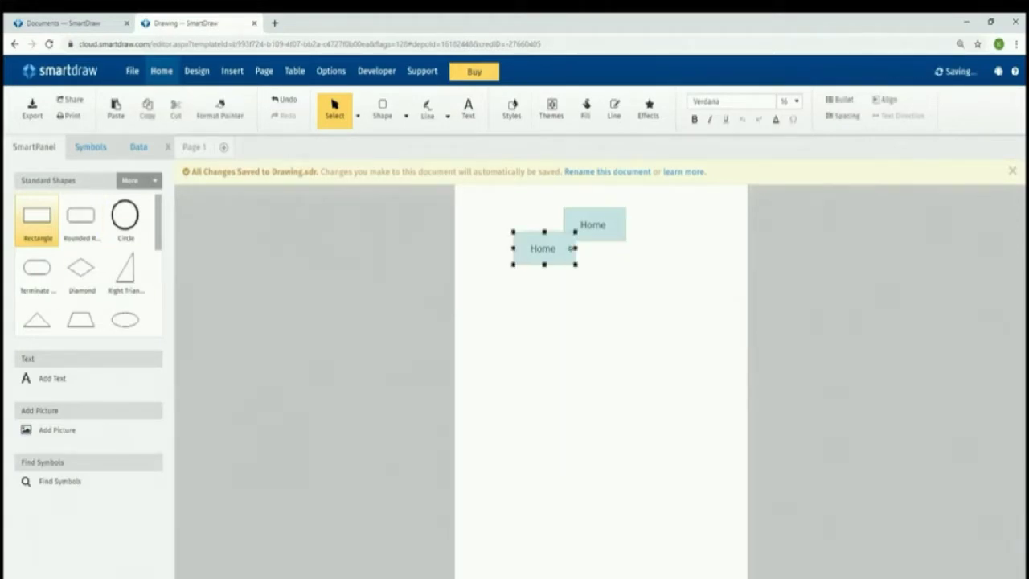
{"action": "left_click_drag", "start_coordinate": [543, 248], "coordinate": [593, 286]}
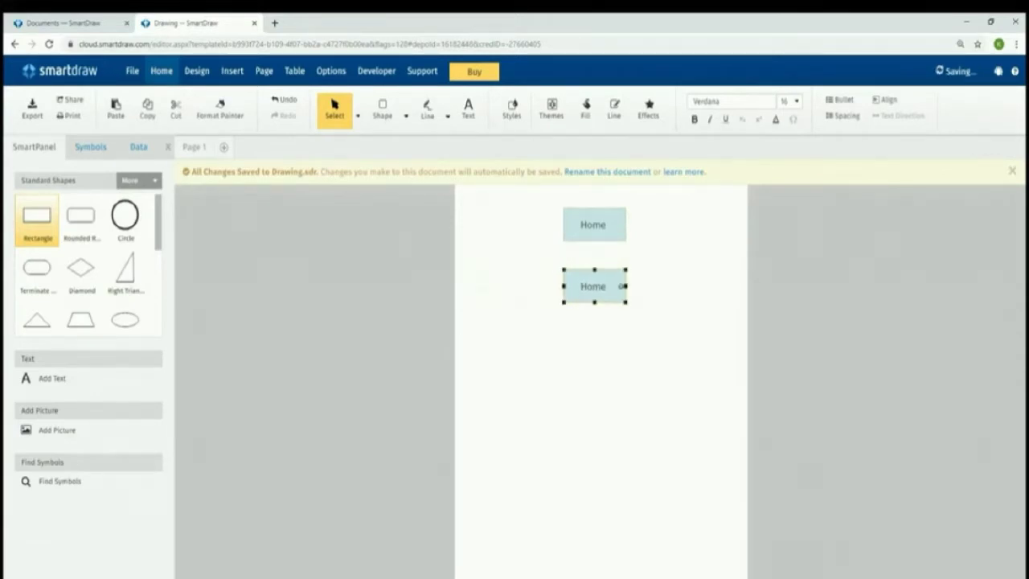
Copy the lower Home box and place the duplicate beside it on its left, in the same row.
{"action": "right_click", "coordinate": [593, 286]}
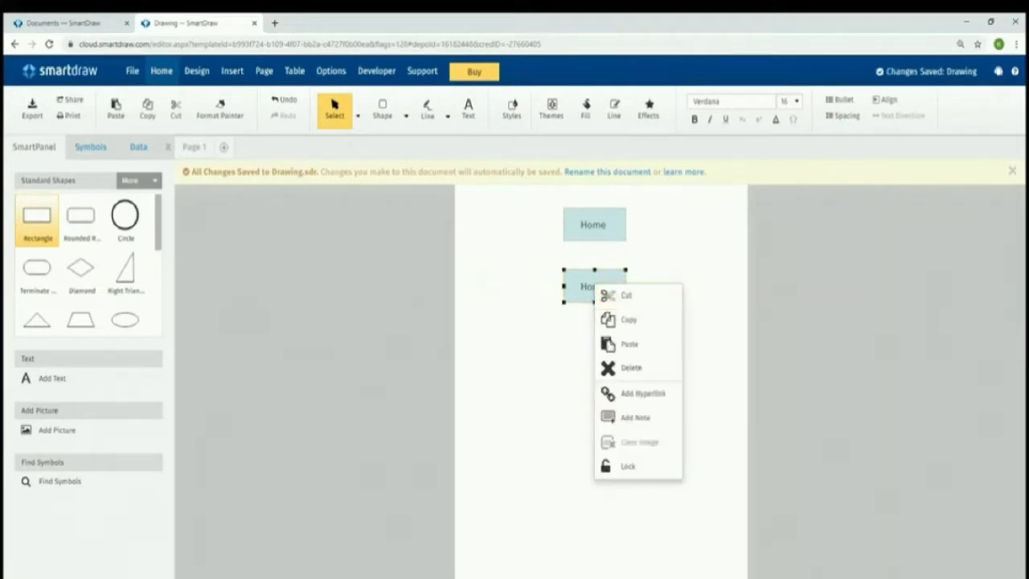
{"action": "left_click", "coordinate": [623, 319]}
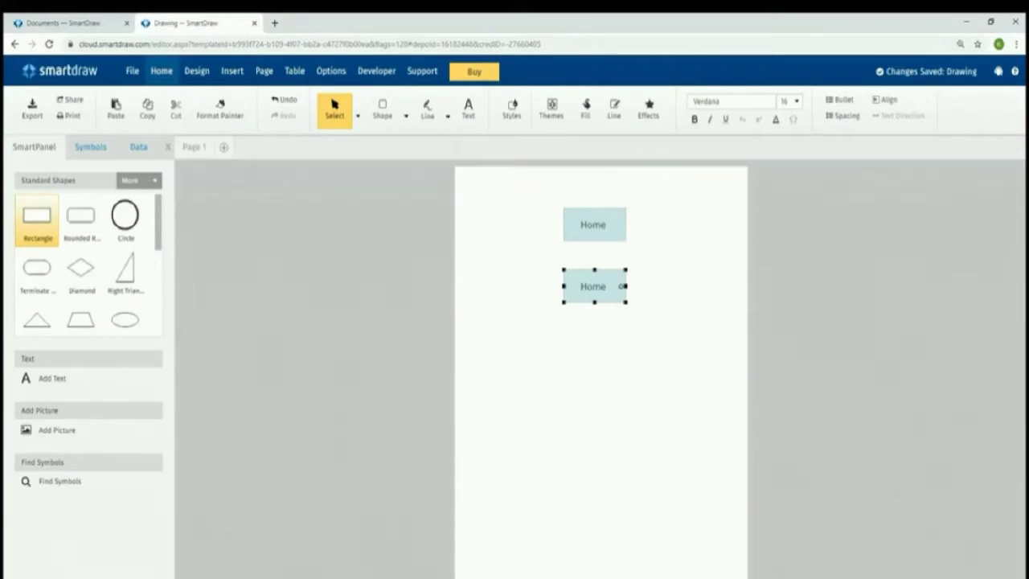
{"action": "key", "text": "Escape"}
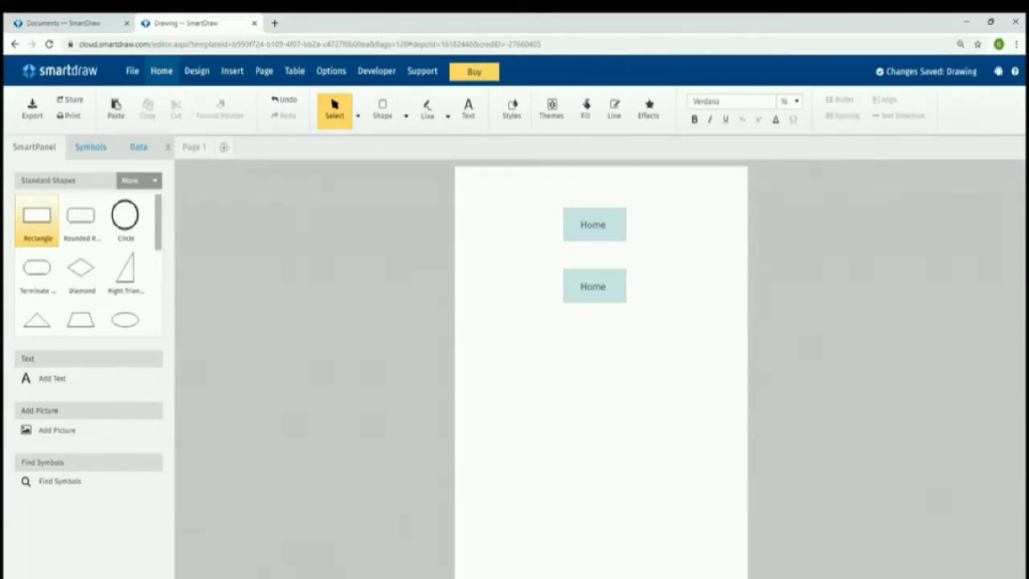
{"action": "right_click", "coordinate": [599, 286]}
{"action": "left_click", "coordinate": [631, 323]}
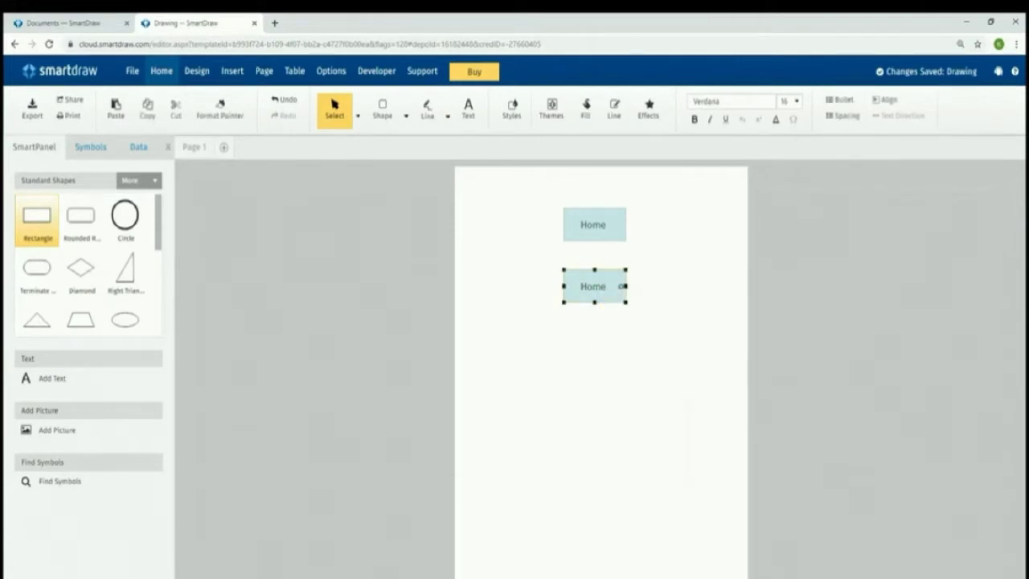
{"action": "key", "text": "ctrl+v"}
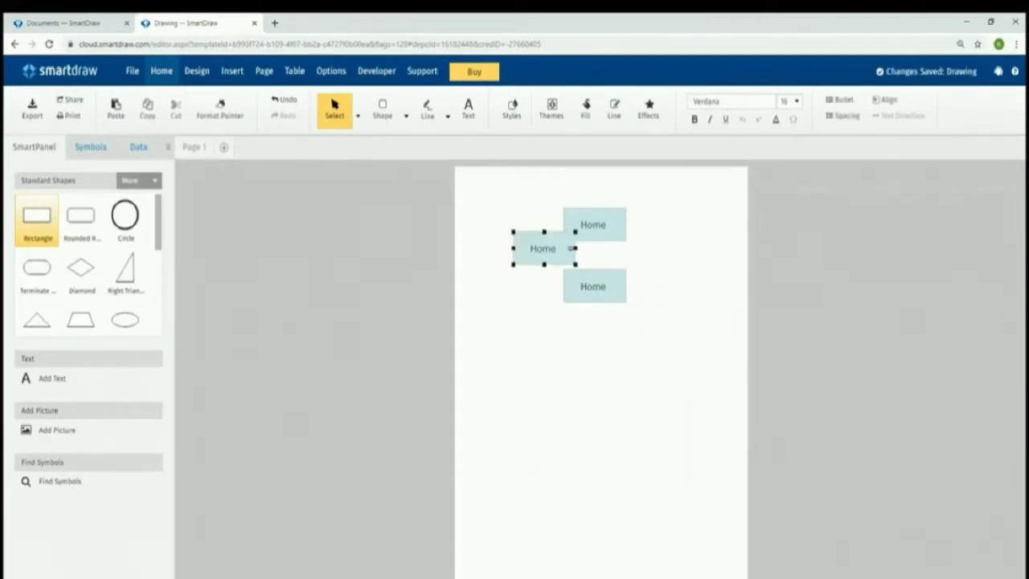
{"action": "left_click_drag", "start_coordinate": [544, 247], "coordinate": [520, 286]}
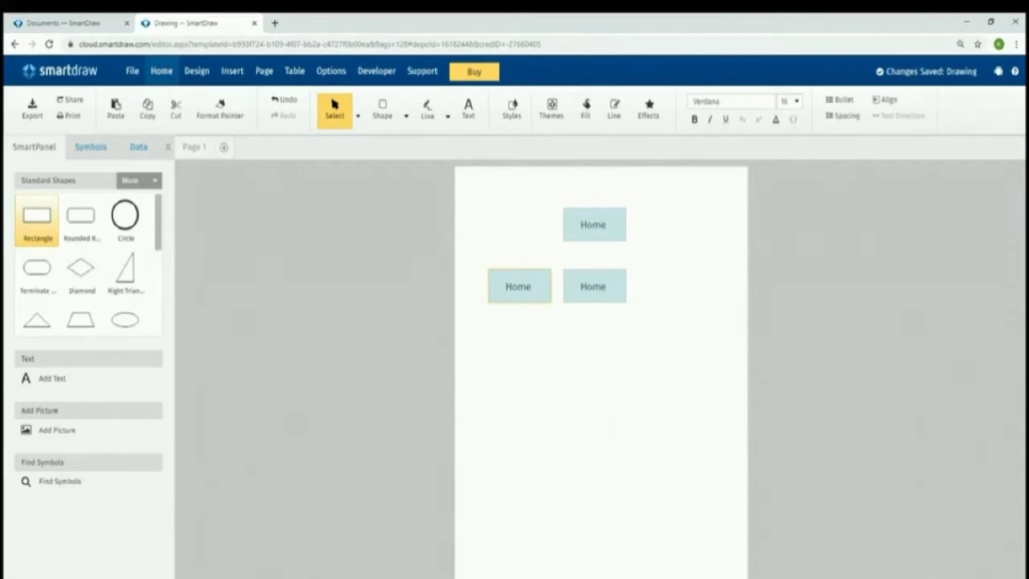
Paste two more Home boxes and line them up at the right end of the lower row.
{"action": "key", "text": "ctrl+v"}
{"action": "left_click_drag", "start_coordinate": [541, 248], "coordinate": [669, 286]}
{"action": "key", "text": "ctrl+v"}
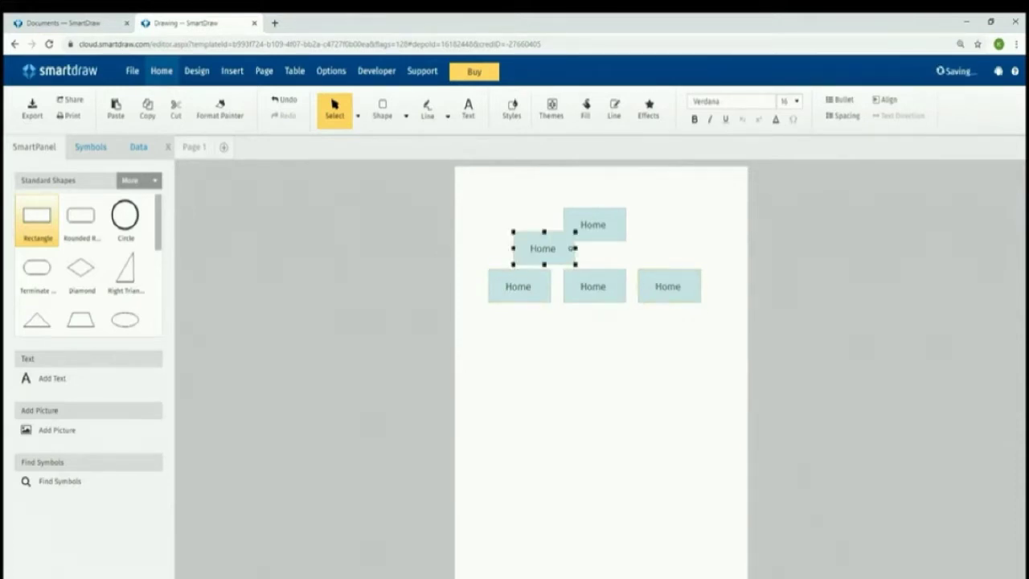
{"action": "left_click_drag", "start_coordinate": [543, 247], "coordinate": [597, 286]}
Move the top Home box above the row's third box and add a fifth copy at the row's right end.
{"action": "left_click_drag", "start_coordinate": [448, 224], "coordinate": [521, 228]}
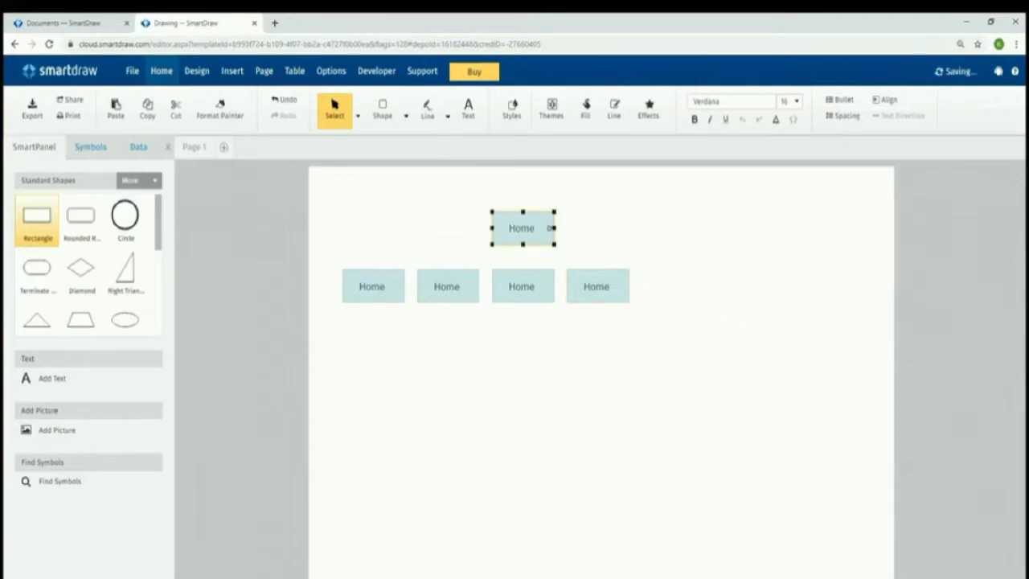
{"action": "key", "text": "ctrl+v"}
{"action": "left_click_drag", "start_coordinate": [397, 248], "coordinate": [675, 286]}
{"action": "left_click", "coordinate": [752, 314]}
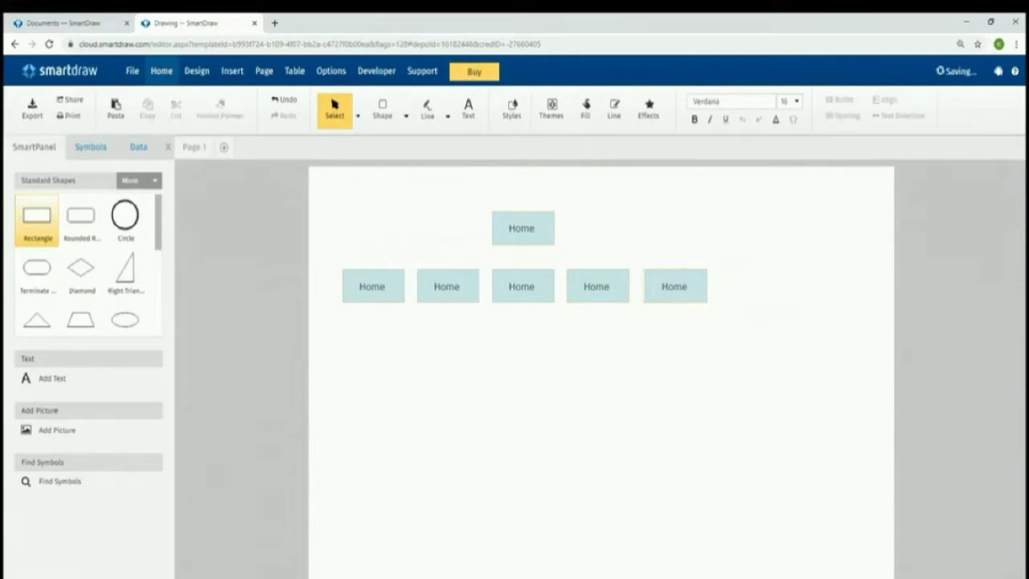
Replace the text of the first box in the lower row with "My Story".
{"action": "left_click", "coordinate": [374, 286]}
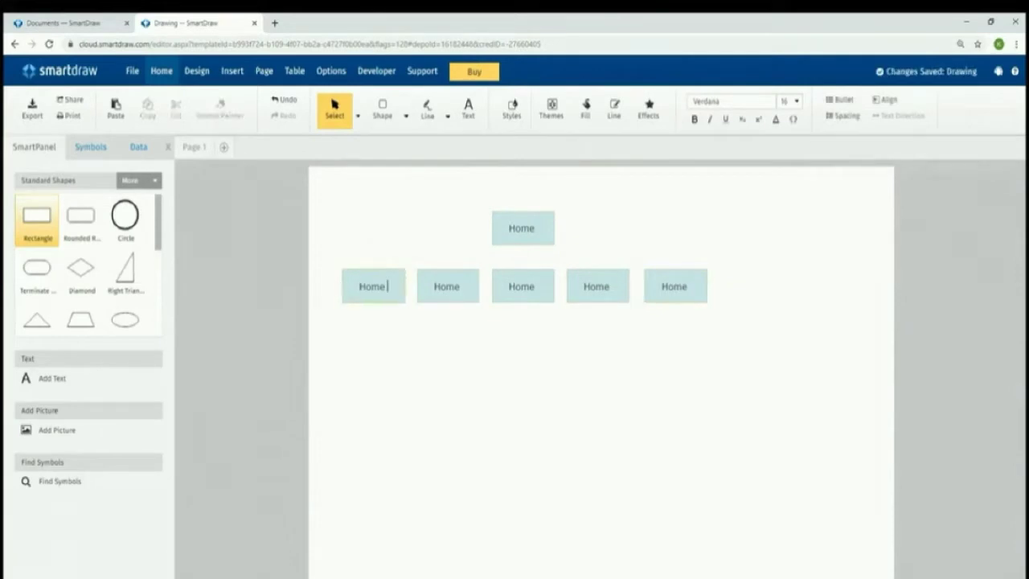
{"action": "key", "text": "BackSpace"}
{"action": "key", "text": "BackSpace"}
{"action": "key", "text": "BackSpace"}
{"action": "key", "text": "BackSpace"}
{"action": "key", "text": "BackSpace"}
{"action": "type", "text": "My STory"}
Relabel the second box in the lower row "Career" and the third "Education".
{"action": "left_click", "coordinate": [477, 286]}
{"action": "type", "text": "Career"}
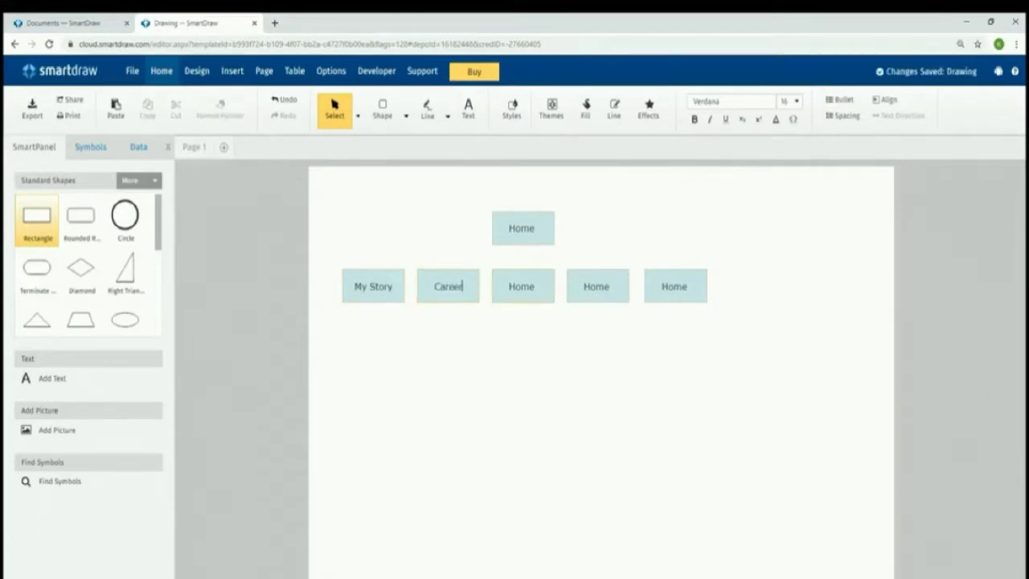
{"action": "left_click", "coordinate": [550, 286]}
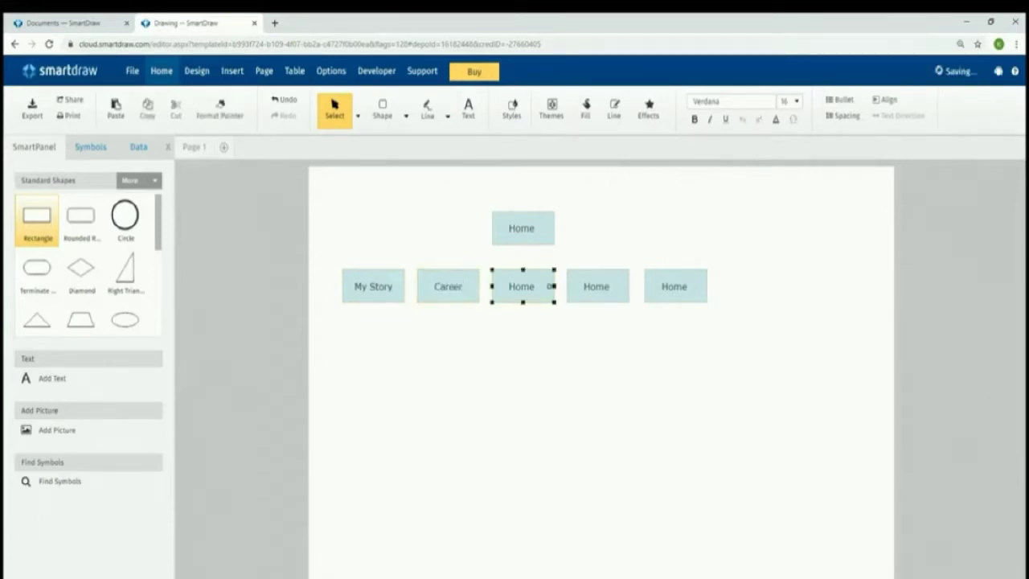
{"action": "type", "text": "Education"}
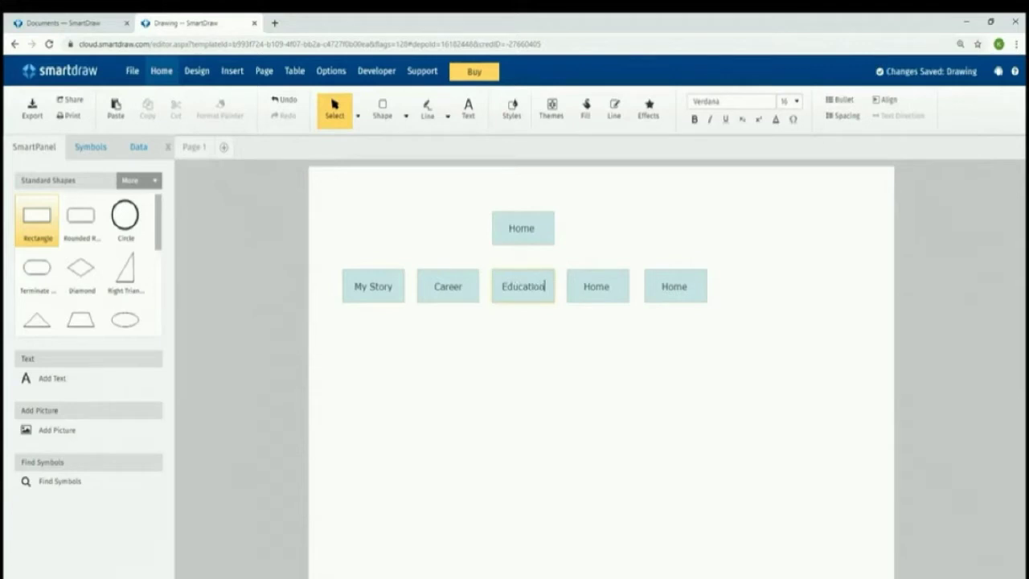
Relabel the fourth box in the lower row "Portfolio" and the fifth "Contact".
{"action": "left_click", "coordinate": [626, 286]}
{"action": "type", "text": "P"}
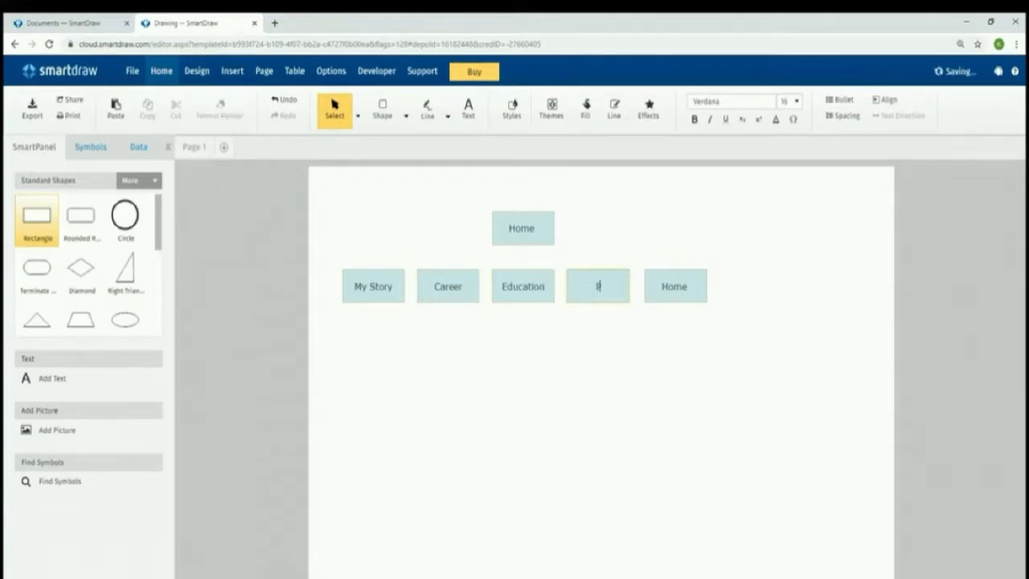
{"action": "type", "text": "ortfolio"}
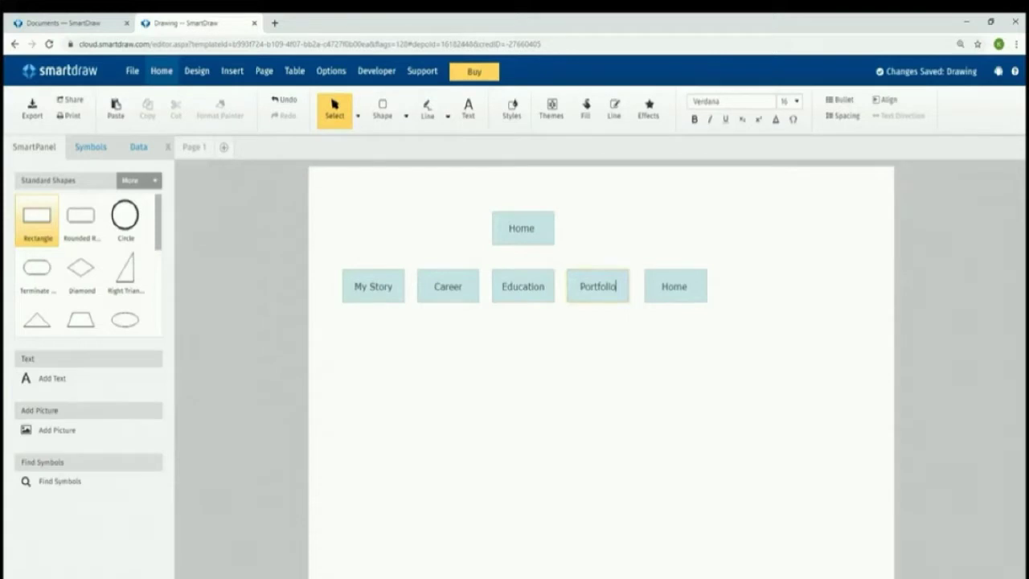
{"action": "left_click", "coordinate": [674, 286]}
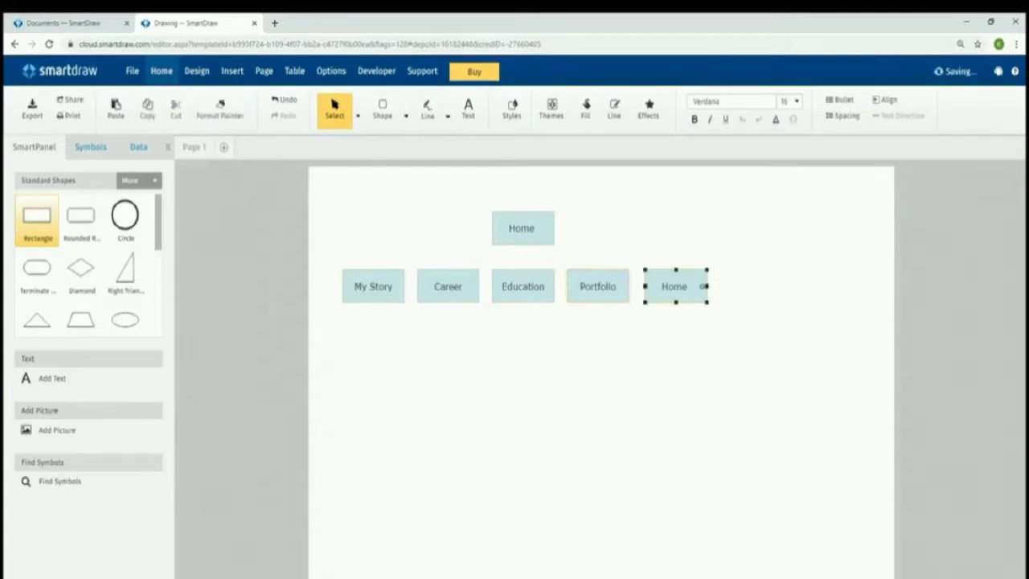
{"action": "type", "text": "Contact"}
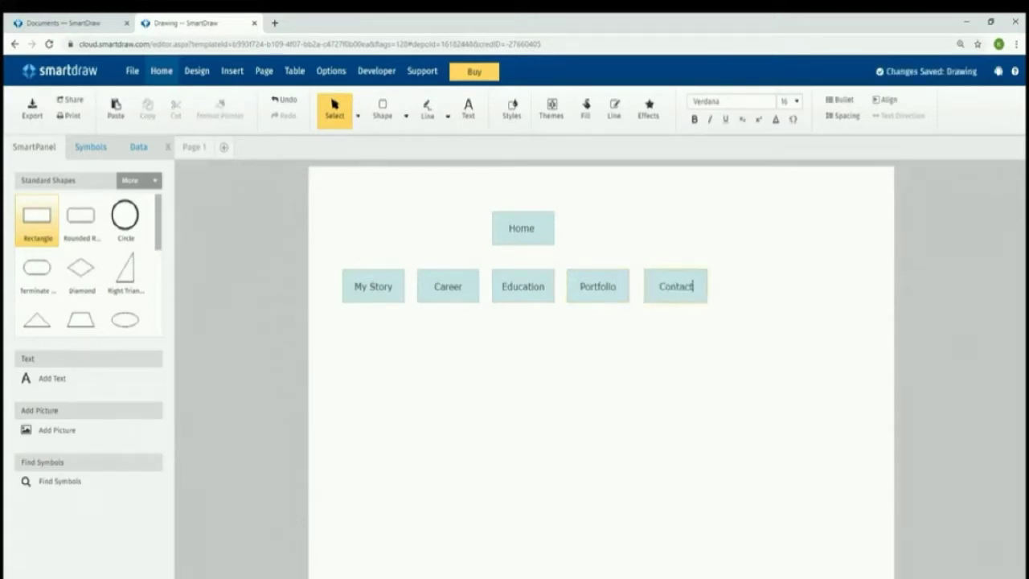
{"action": "key", "text": "Escape"}
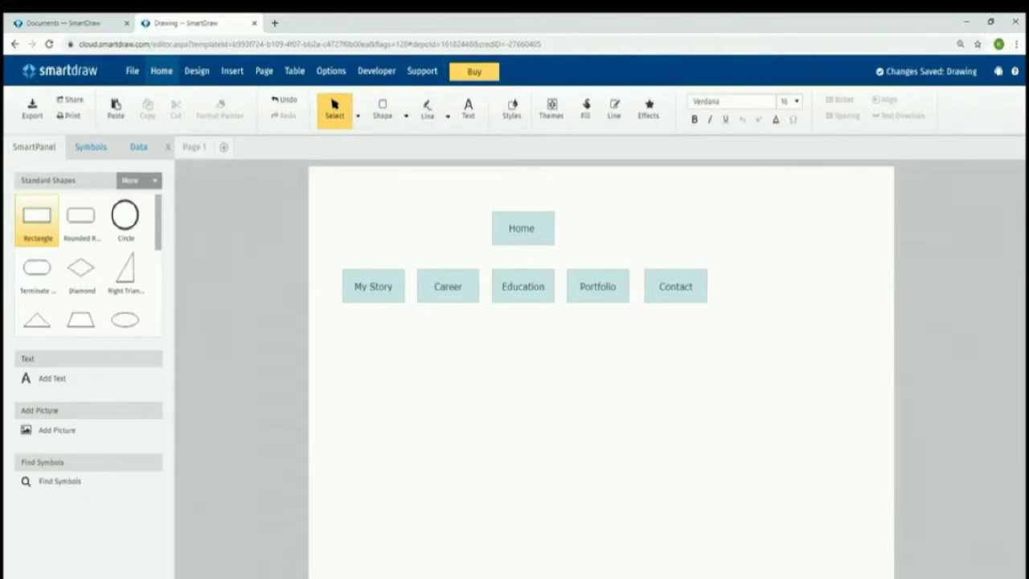
Start the Line tool and set the line's arrowheads to None.
{"action": "left_click", "coordinate": [428, 110]}
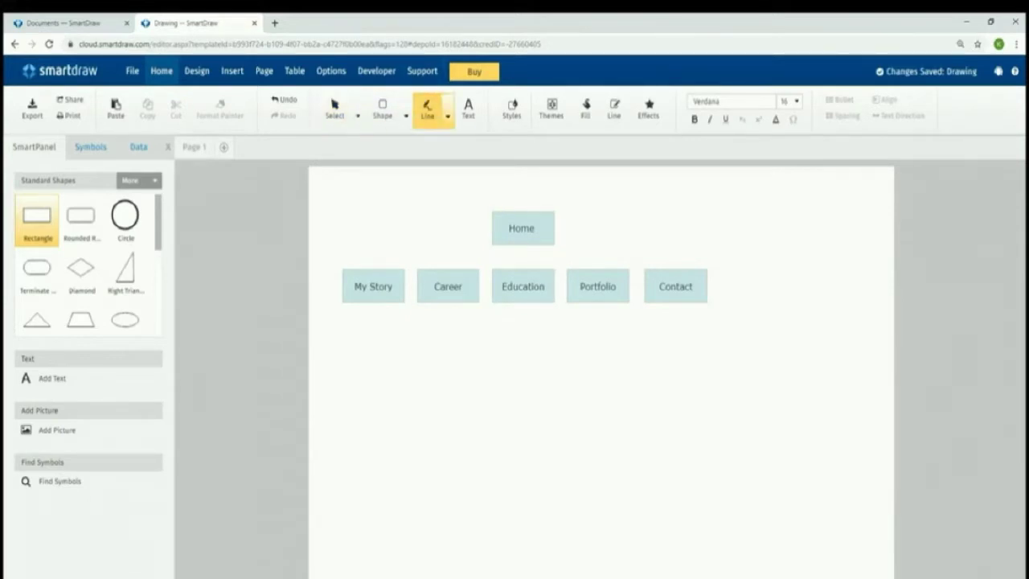
{"action": "left_click", "coordinate": [447, 115]}
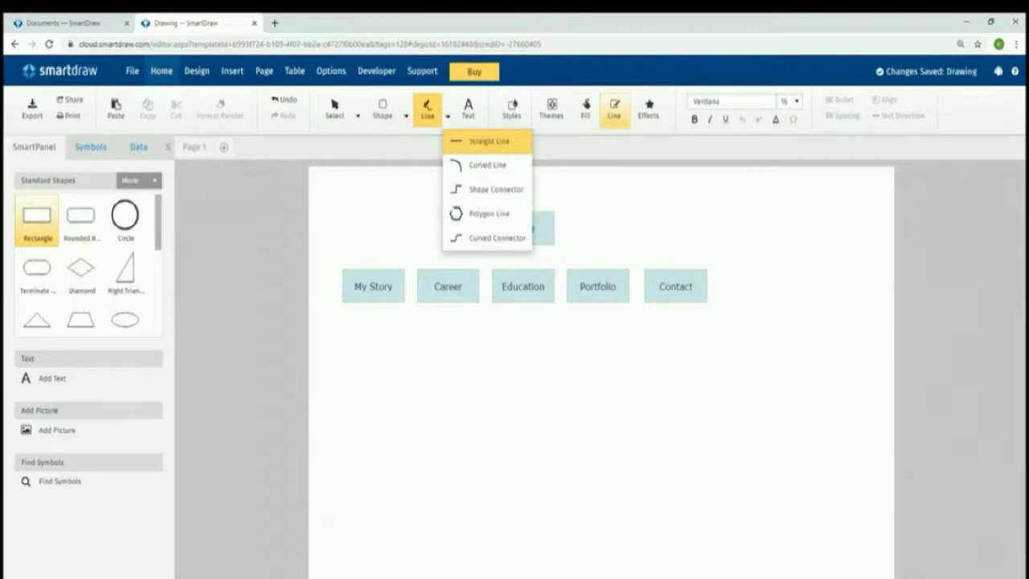
{"action": "left_click", "coordinate": [614, 110]}
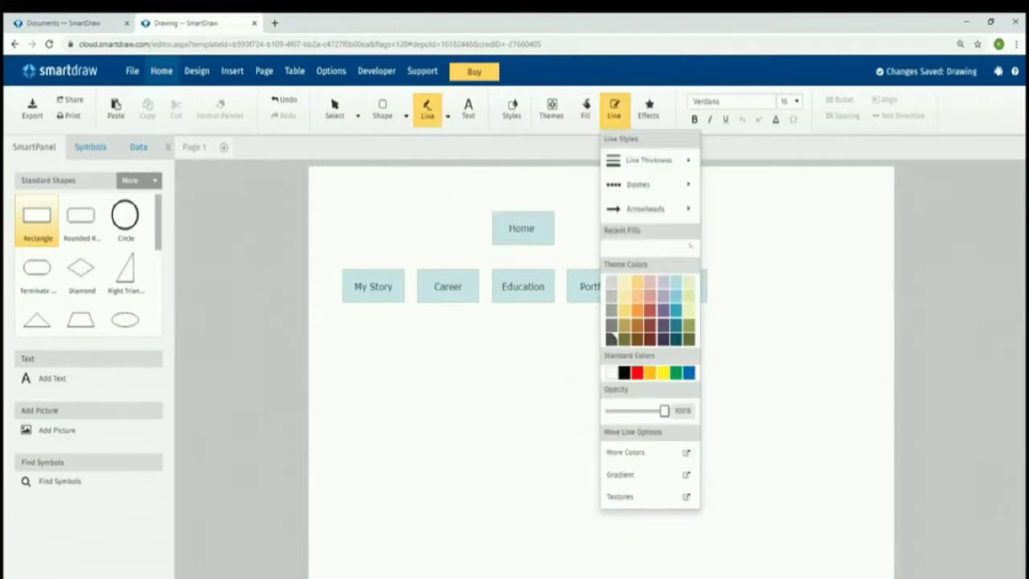
{"action": "left_click", "coordinate": [645, 208]}
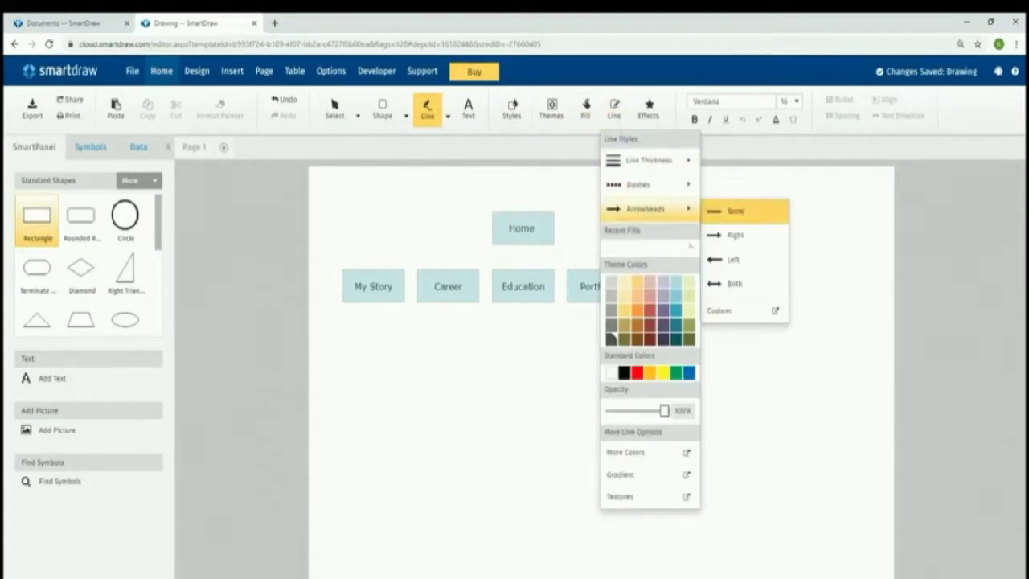
{"action": "left_click", "coordinate": [736, 211]}
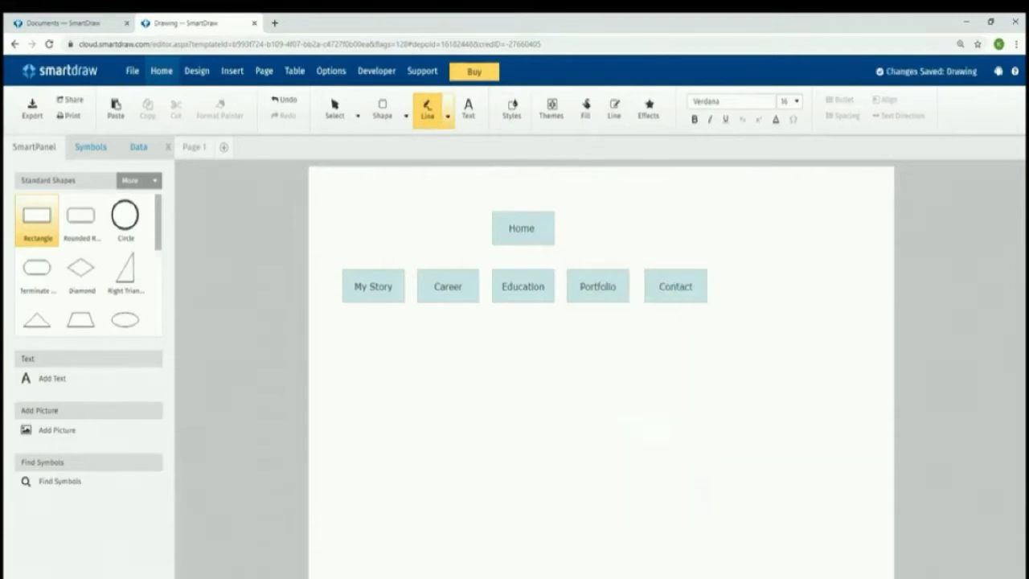
Connect Home to Education with a straight vertical line and draw a horizontal line from its middle to above My Story.
{"action": "left_click", "coordinate": [448, 116]}
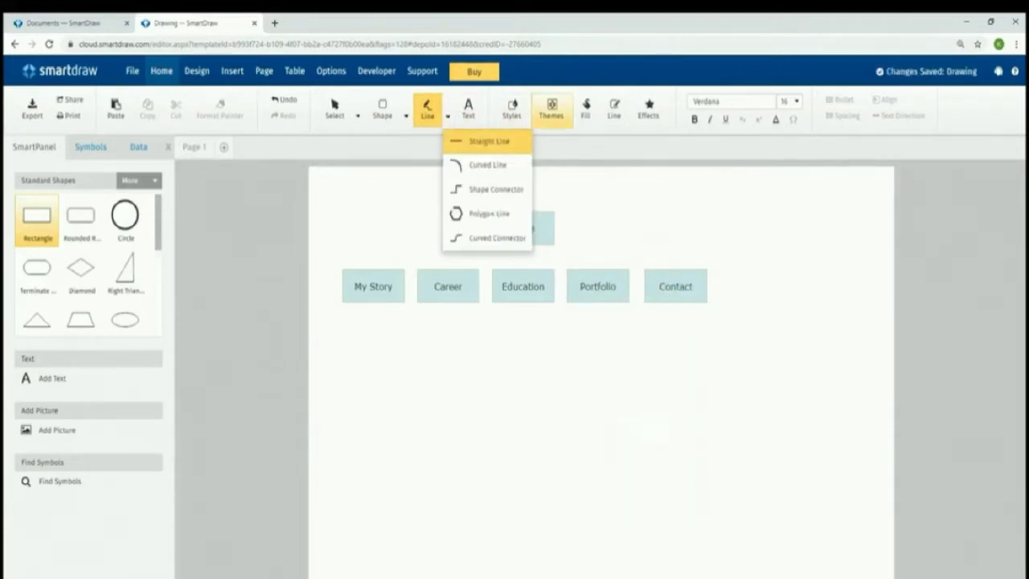
{"action": "left_click", "coordinate": [614, 109]}
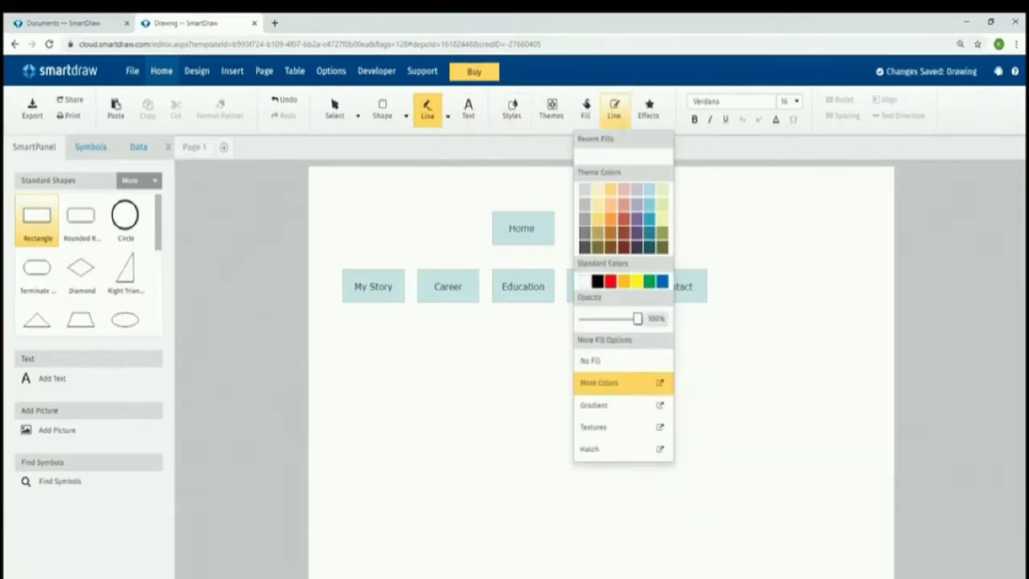
{"action": "left_click", "coordinate": [614, 108]}
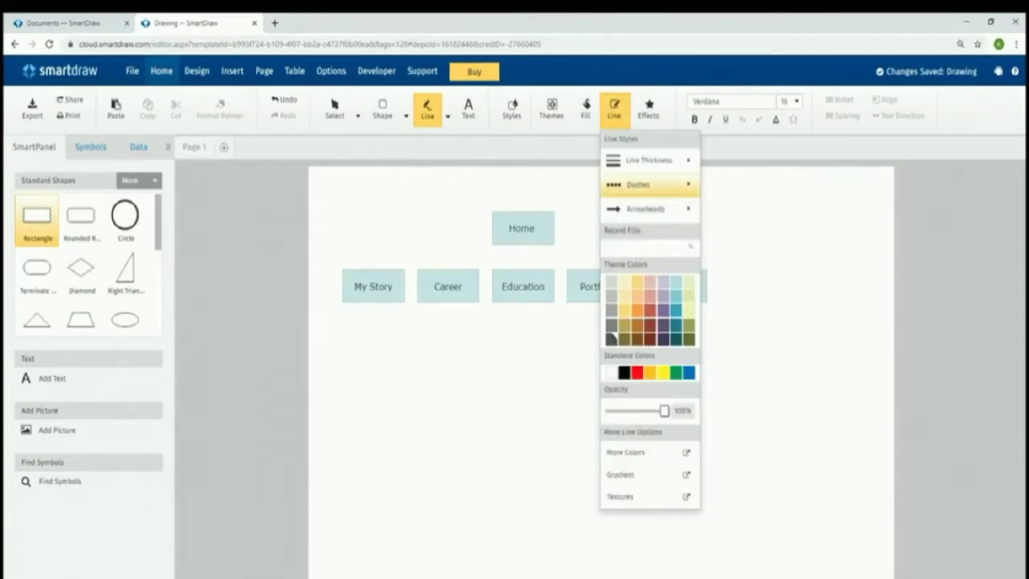
{"action": "left_click", "coordinate": [649, 160]}
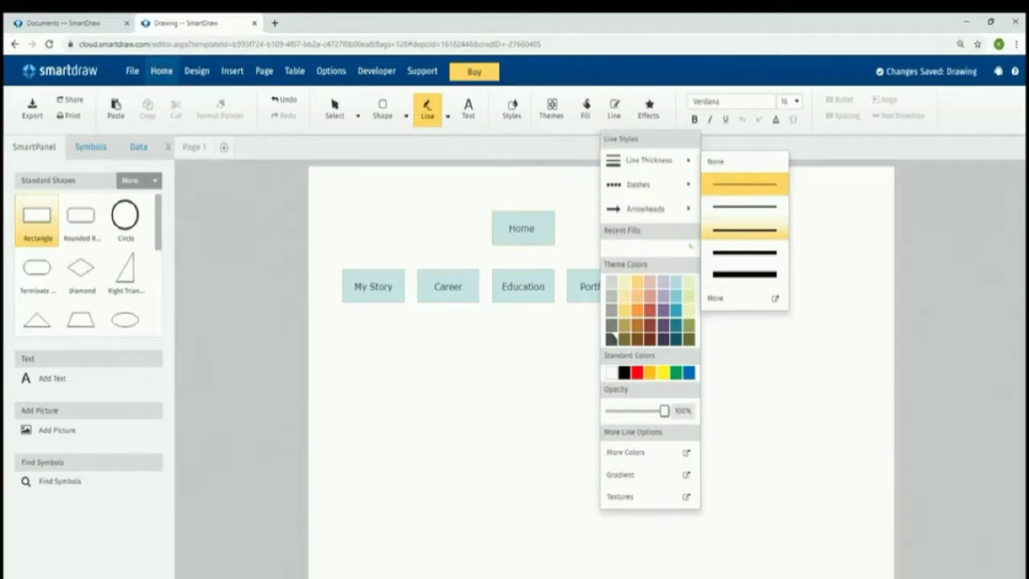
{"action": "left_click", "coordinate": [744, 229]}
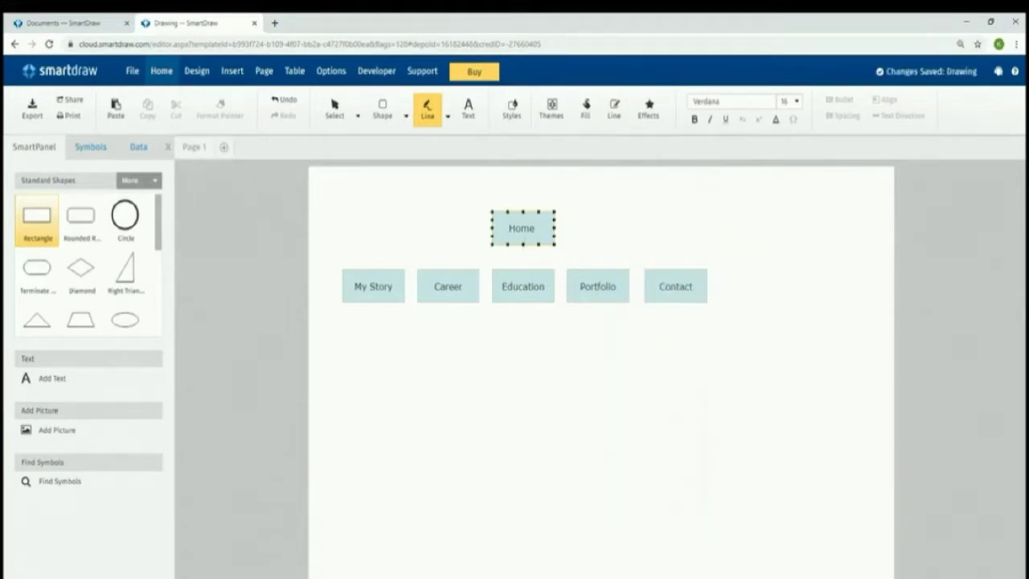
{"action": "left_click_drag", "start_coordinate": [523, 245], "coordinate": [523, 270]}
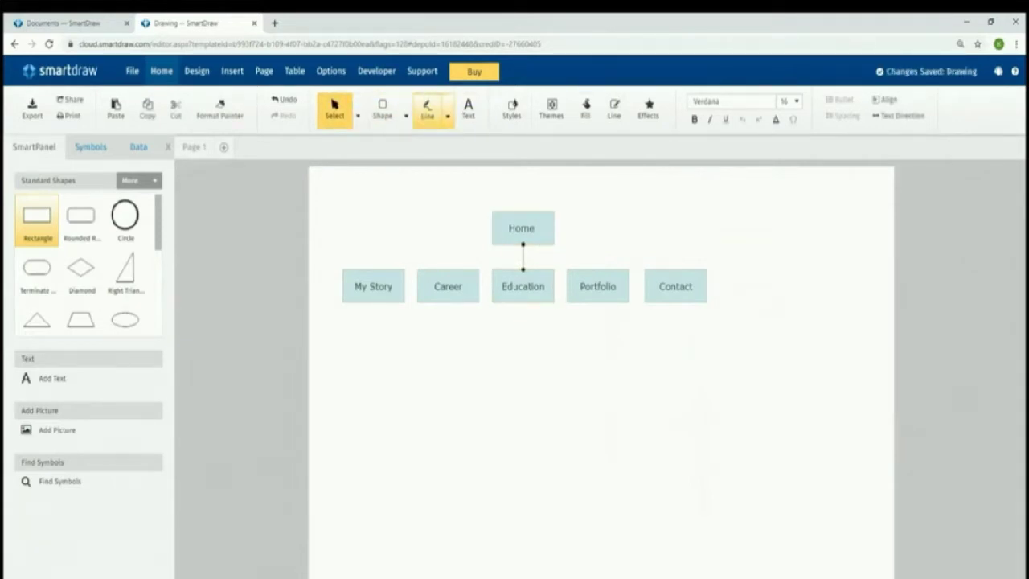
{"action": "left_click", "coordinate": [426, 108]}
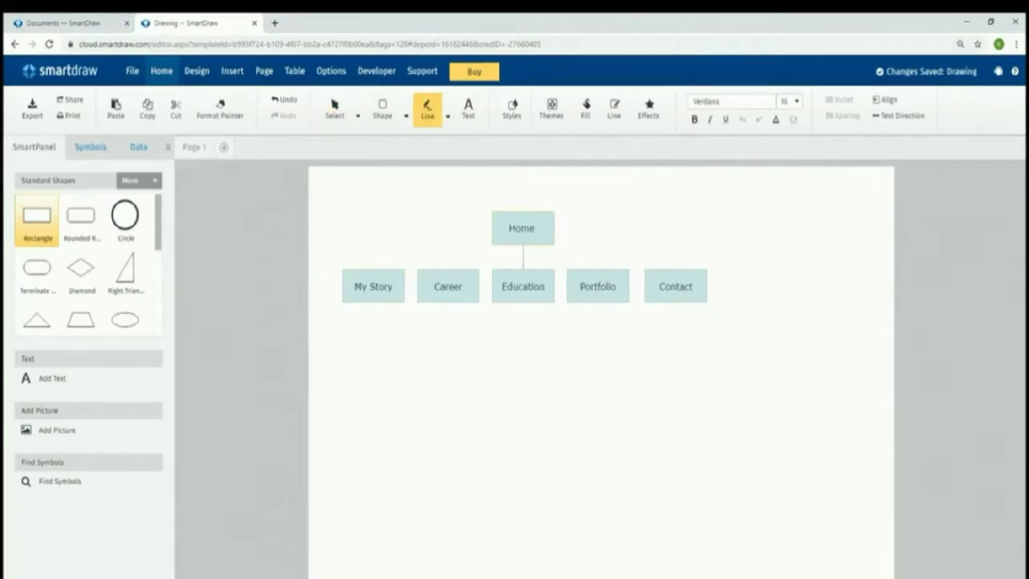
{"action": "mouse_move", "coordinate": [523, 256]}
{"action": "left_mouse_down"}
{"action": "mouse_move", "coordinate": [378, 246]}
{"action": "mouse_move", "coordinate": [371, 257]}
{"action": "left_mouse_up"}
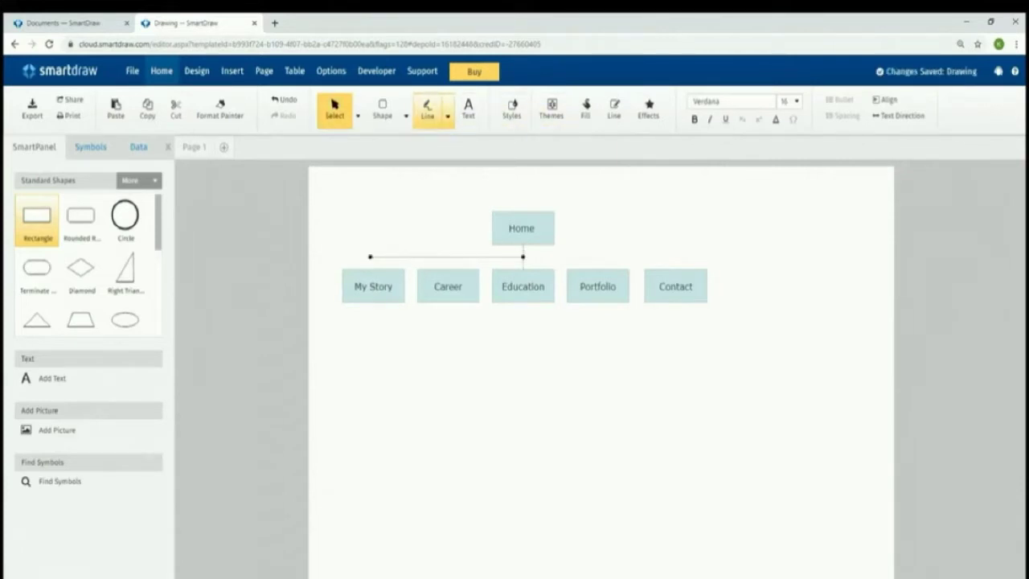
{"action": "left_click", "coordinate": [427, 109]}
{"action": "left_click", "coordinate": [614, 108]}
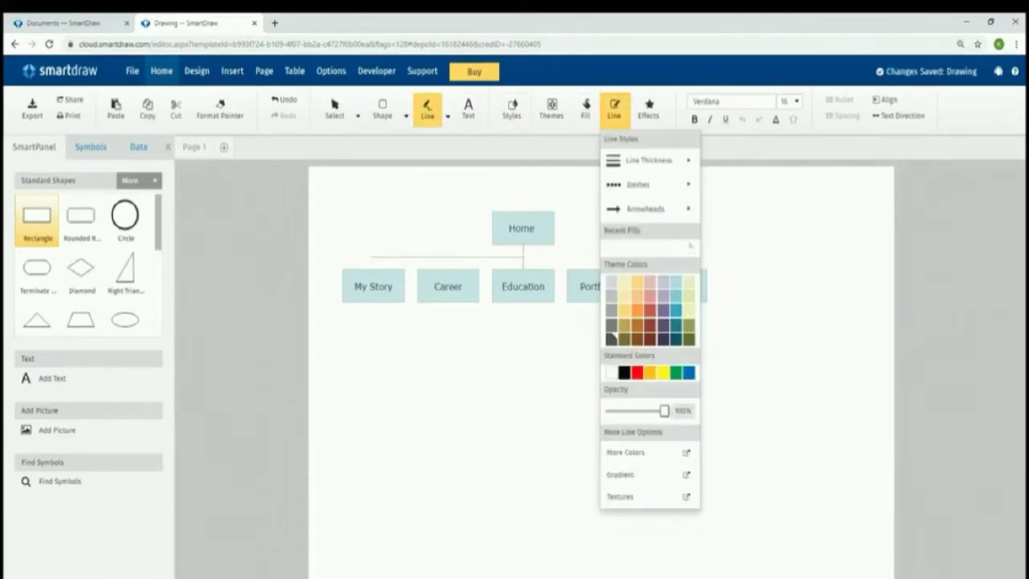
{"action": "left_click", "coordinate": [613, 338]}
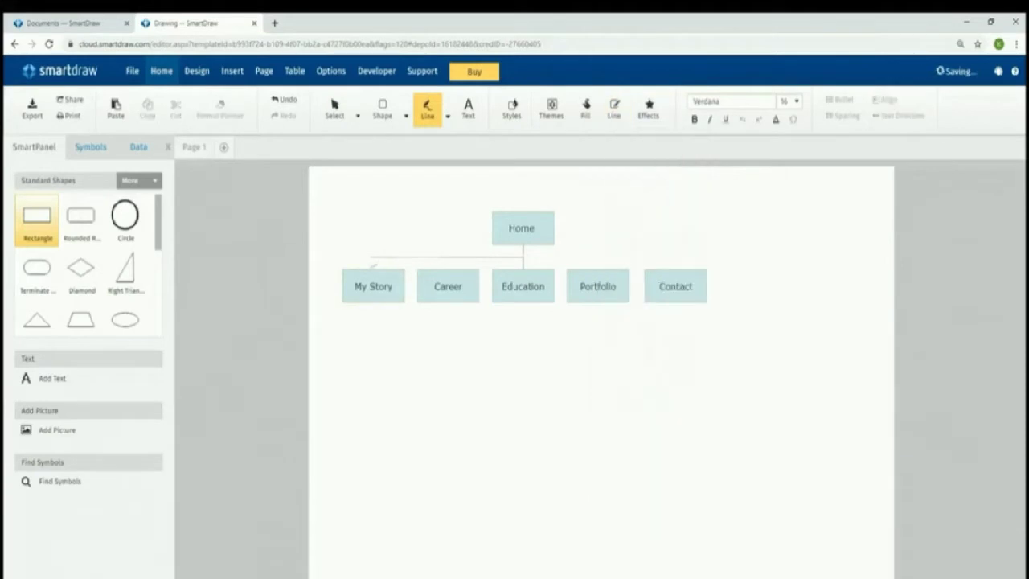
{"action": "left_click_drag", "start_coordinate": [371, 257], "coordinate": [370, 268]}
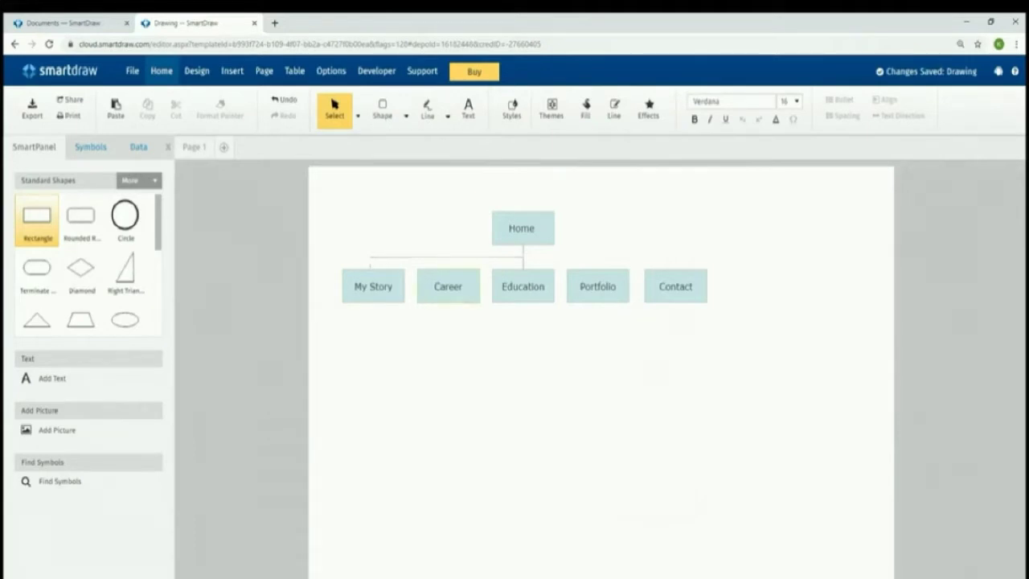
{"action": "key", "text": "ctrl+z"}
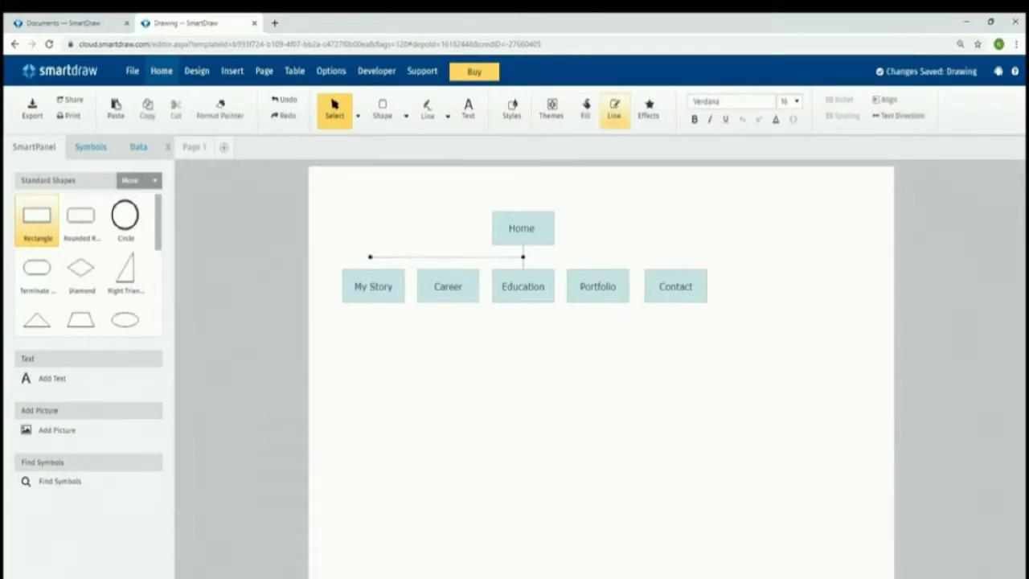
Draw a short vertical line from the horizontal line's outer end down to the top centre of My Story.
{"action": "left_click", "coordinate": [613, 109]}
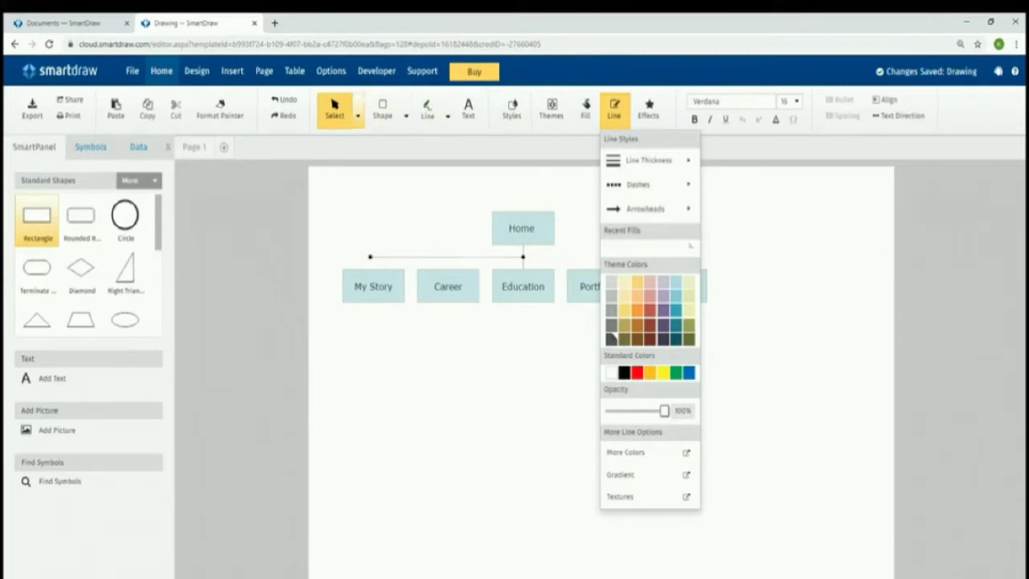
{"action": "left_click", "coordinate": [427, 109]}
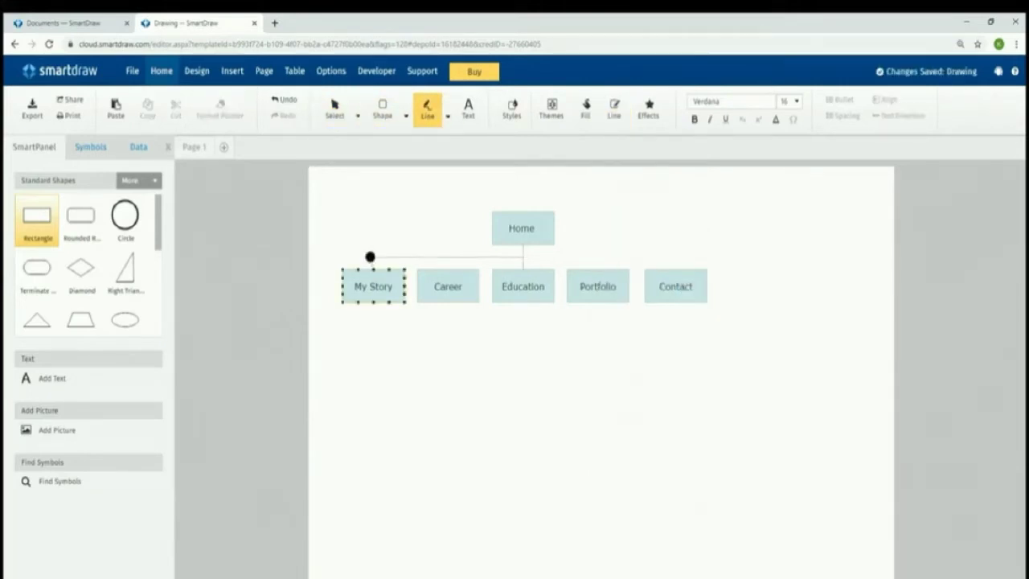
{"action": "left_click_drag", "start_coordinate": [373, 256], "coordinate": [373, 270]}
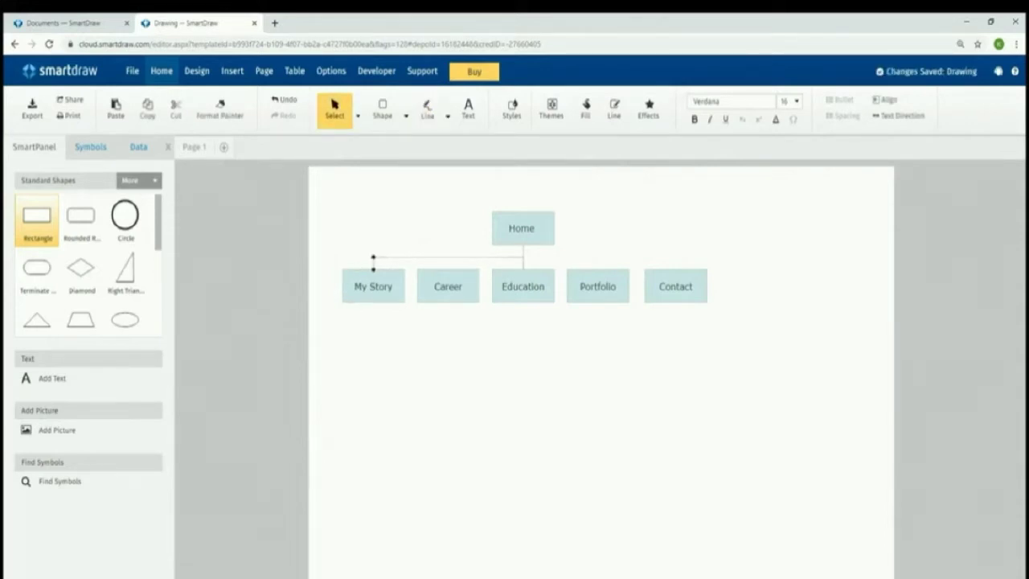
Copy the short vertical line above My Story and place the copy between the horizontal line and the Career box.
{"action": "key", "text": "ctrl+plus"}
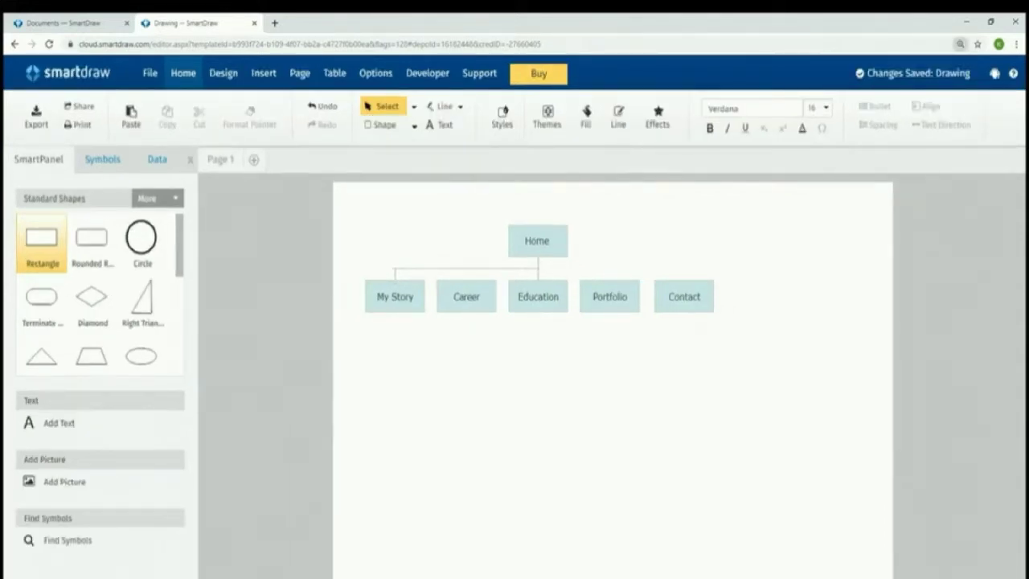
{"action": "left_click", "coordinate": [465, 268]}
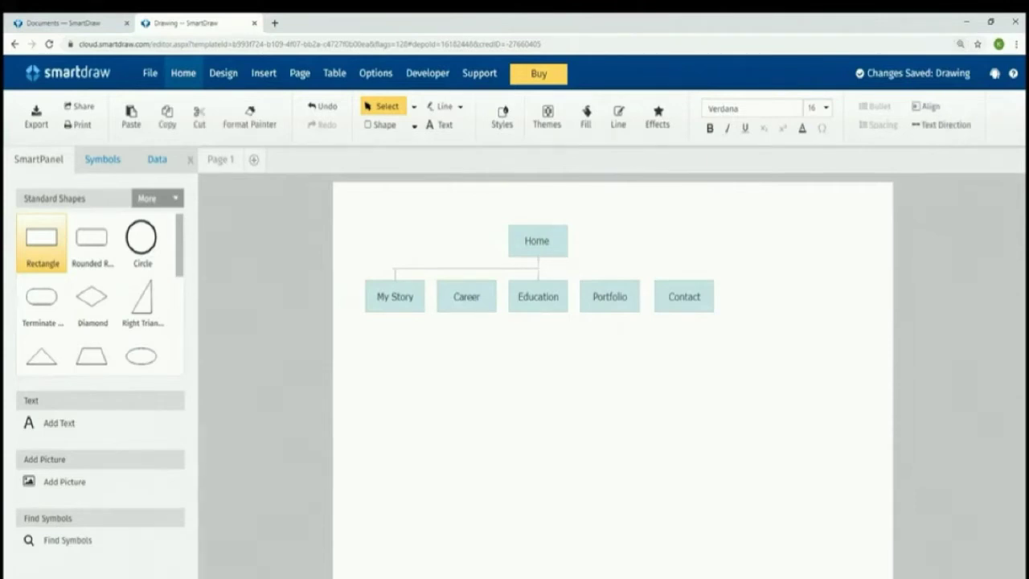
{"action": "left_click_drag", "start_coordinate": [396, 268], "coordinate": [394, 269]}
{"action": "left_click", "coordinate": [406, 275]}
{"action": "left_click", "coordinate": [394, 274]}
{"action": "left_click", "coordinate": [466, 296]}
{"action": "left_click_drag", "start_coordinate": [466, 274], "coordinate": [466, 274]}
Paste two more copies of the short vertical line and place them above the Portfolio and Contact boxes.
{"action": "key", "text": "ctrl+v"}
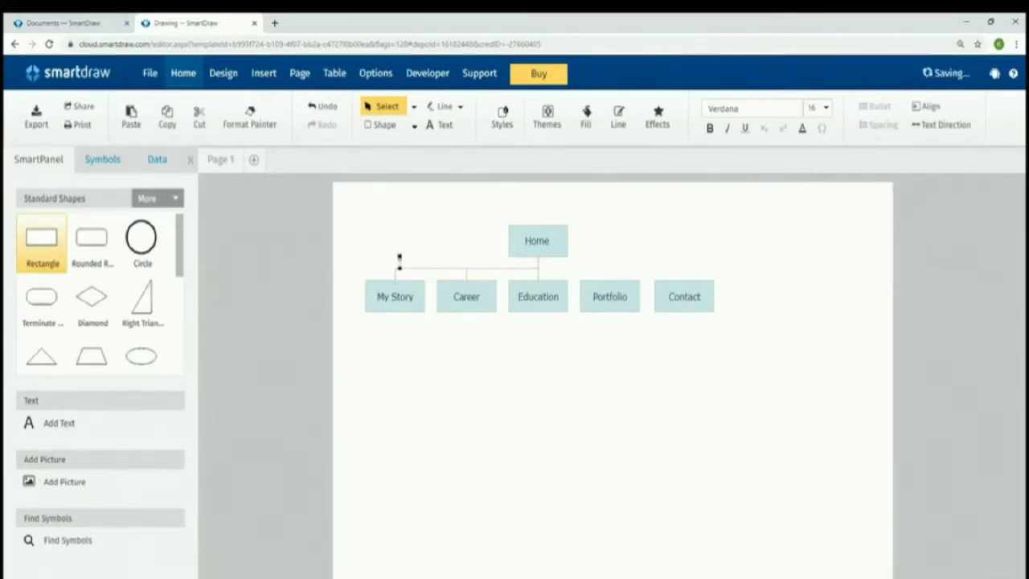
{"action": "left_click_drag", "start_coordinate": [400, 263], "coordinate": [604, 275]}
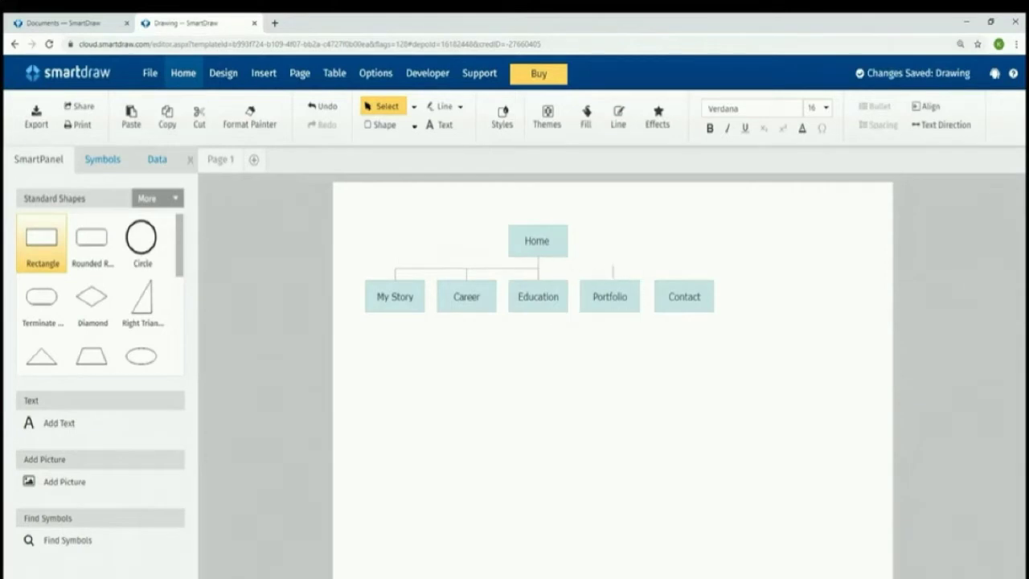
{"action": "left_click", "coordinate": [610, 274]}
{"action": "left_click_drag", "start_coordinate": [399, 262], "coordinate": [685, 277]}
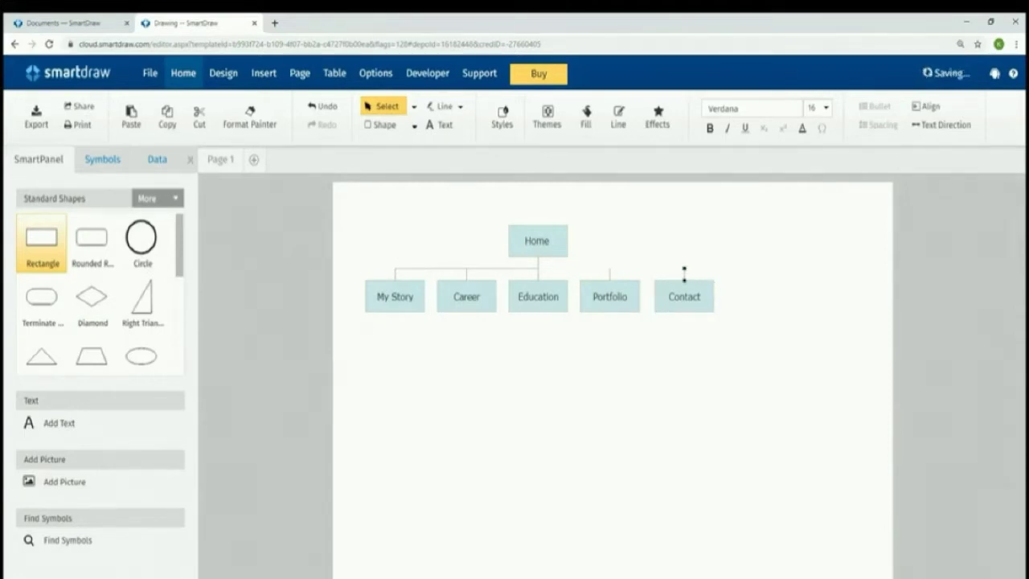
{"action": "key", "text": "Escape"}
Duplicate the horizontal line, place the copy above Portfolio and stretch it to meet the short line above Contact.
{"action": "left_click", "coordinate": [503, 269]}
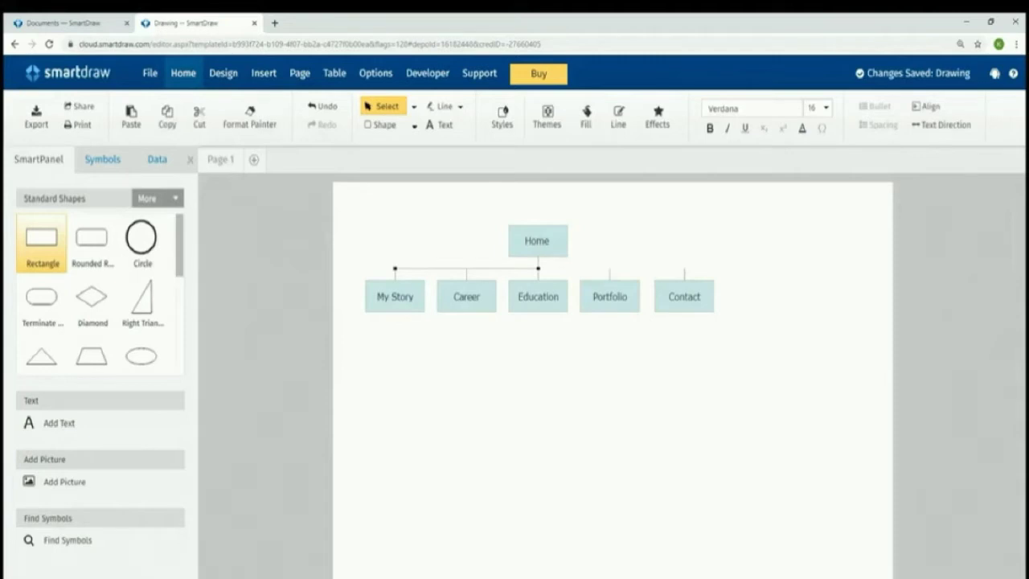
{"action": "key", "text": "ctrl+v"}
{"action": "left_click_drag", "start_coordinate": [472, 255], "coordinate": [622, 268]}
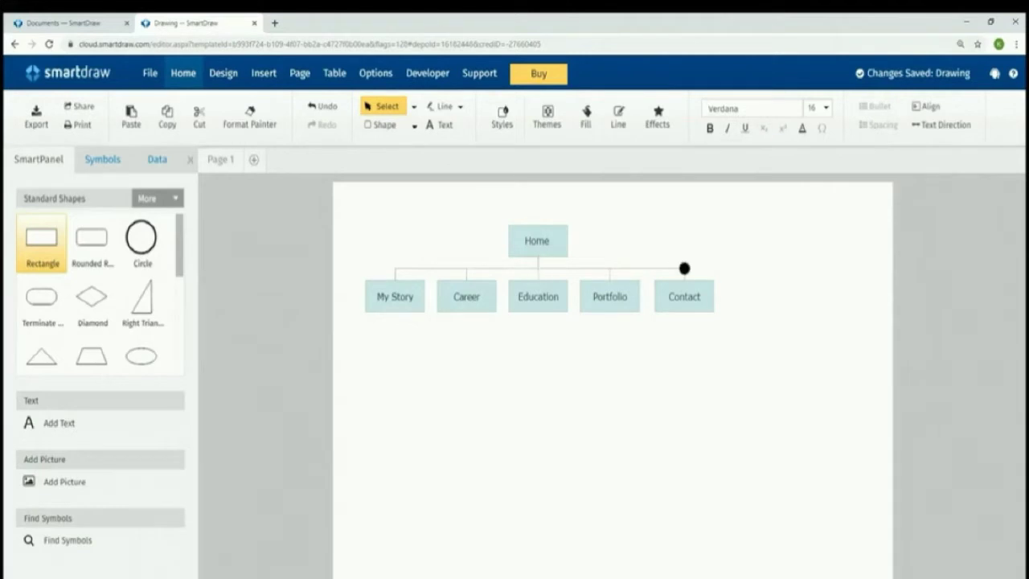
{"action": "left_click_drag", "start_coordinate": [622, 267], "coordinate": [683, 269]}
{"action": "left_click", "coordinate": [675, 240]}
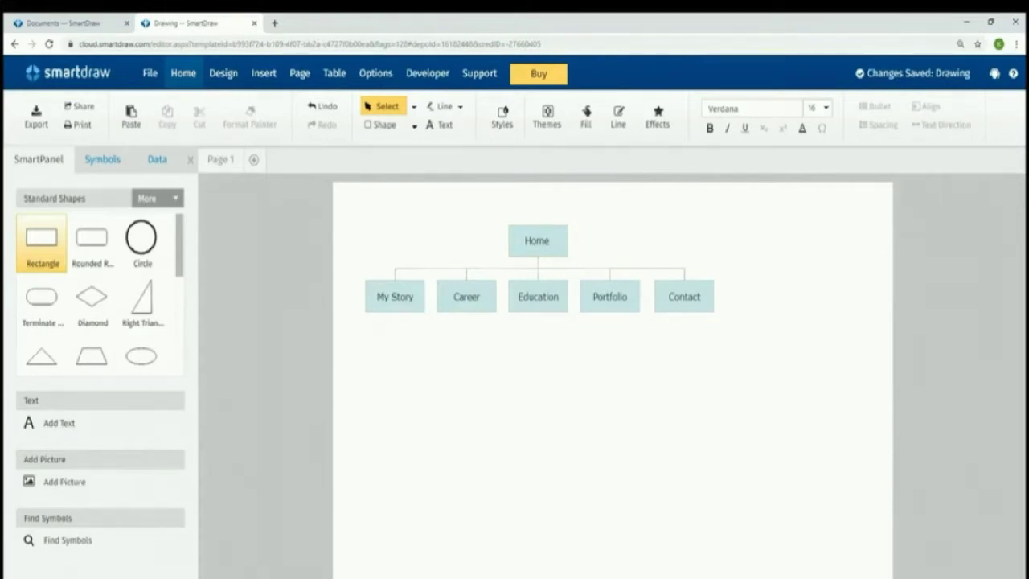
Select the whole site map and fill its boxes with the lightest blue theme color.
{"action": "left_click_drag", "start_coordinate": [363, 210], "coordinate": [788, 358]}
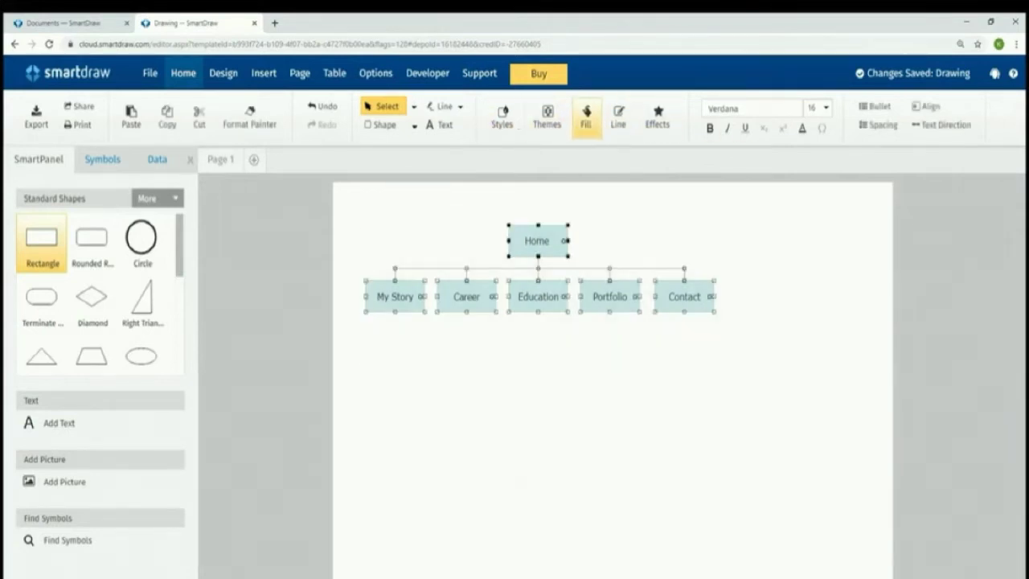
{"action": "left_click", "coordinate": [586, 114]}
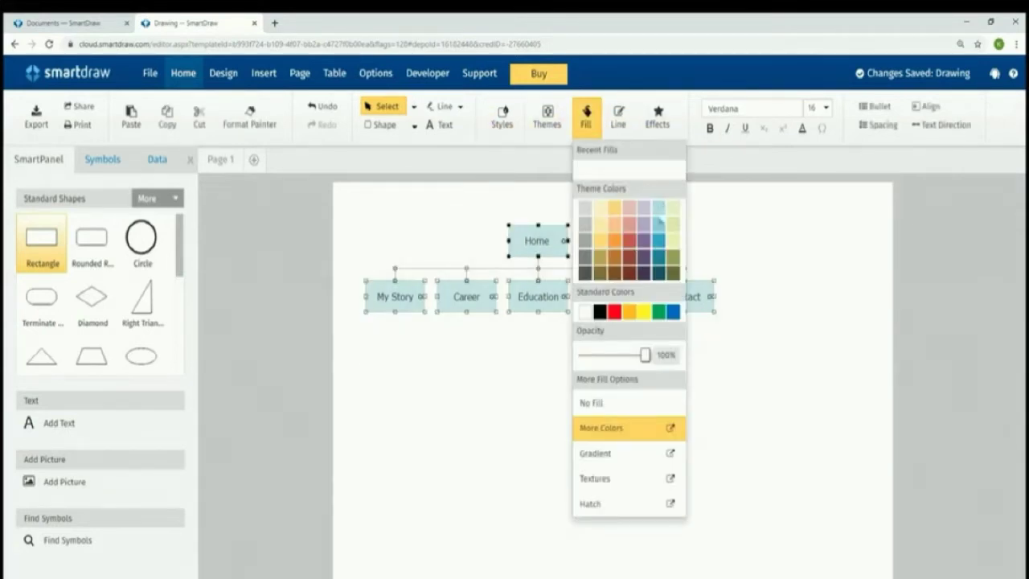
{"action": "left_click", "coordinate": [659, 207]}
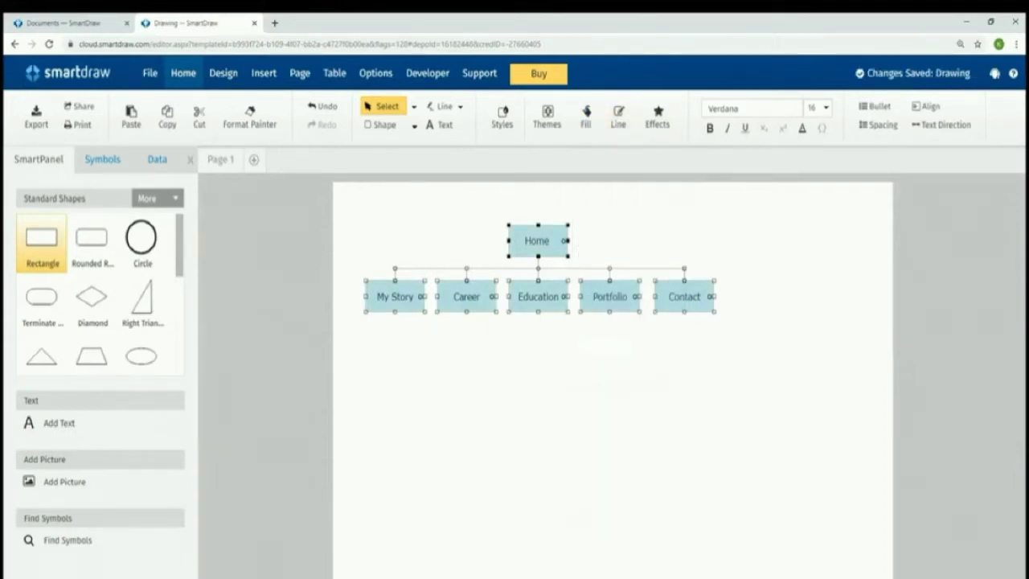
Apply the first Cast Shadow style as an outside effect to all the site map boxes.
{"action": "left_click", "coordinate": [658, 118]}
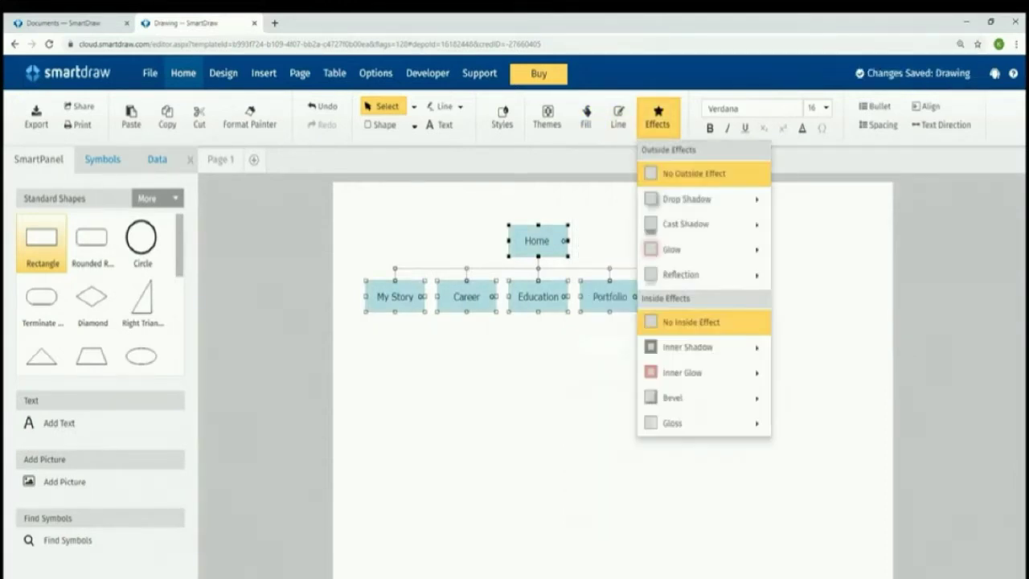
{"action": "mouse_move", "coordinate": [700, 224]}
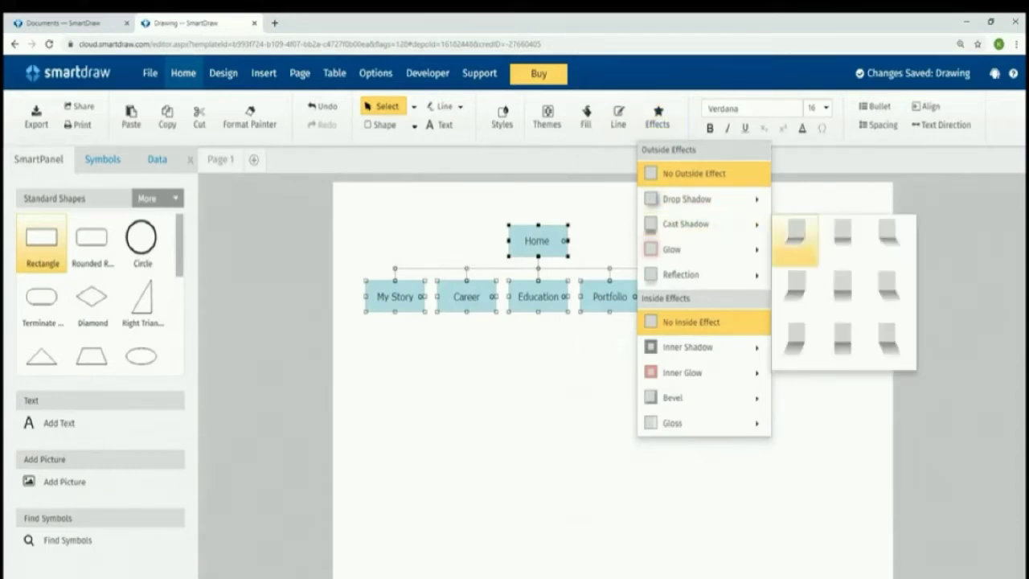
{"action": "left_click", "coordinate": [798, 238]}
{"action": "left_click", "coordinate": [797, 238]}
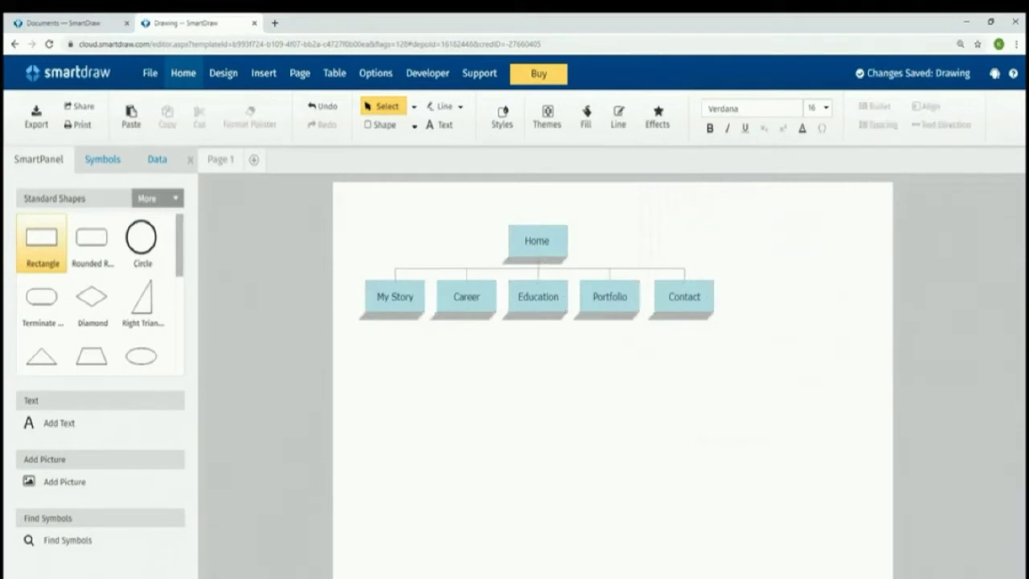
Select the whole site map and set its text to the Lato font at size 22.
{"action": "left_click_drag", "start_coordinate": [376, 225], "coordinate": [776, 349]}
{"action": "left_click_drag", "start_coordinate": [374, 214], "coordinate": [859, 382]}
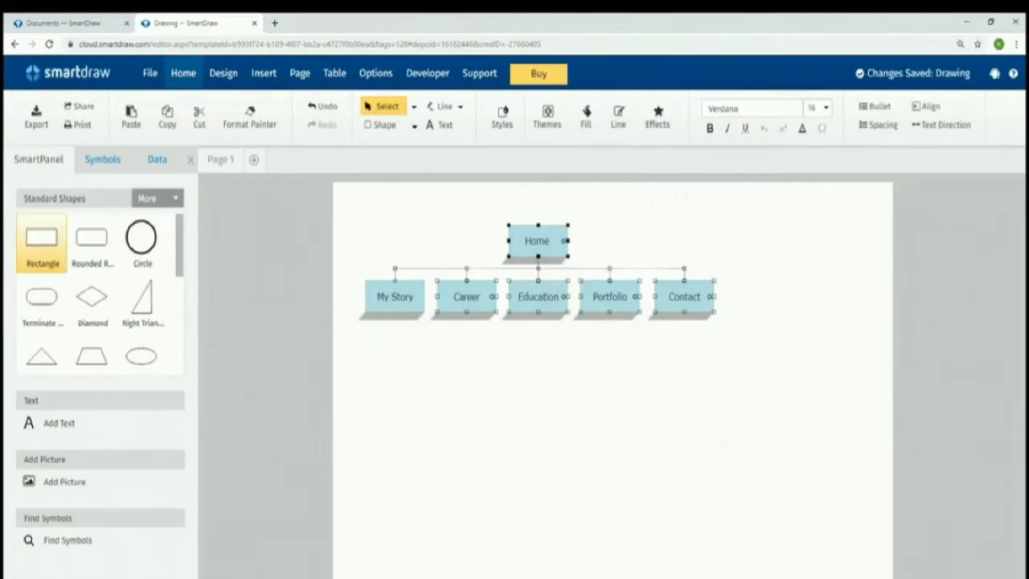
{"action": "key", "text": "Escape"}
{"action": "left_click_drag", "start_coordinate": [356, 204], "coordinate": [748, 359]}
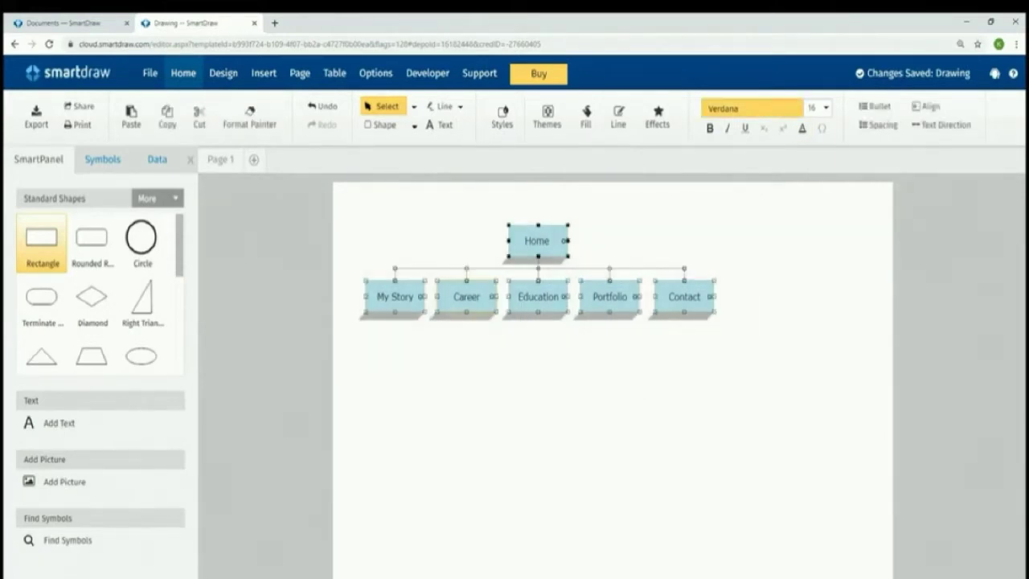
{"action": "left_click", "coordinate": [751, 108]}
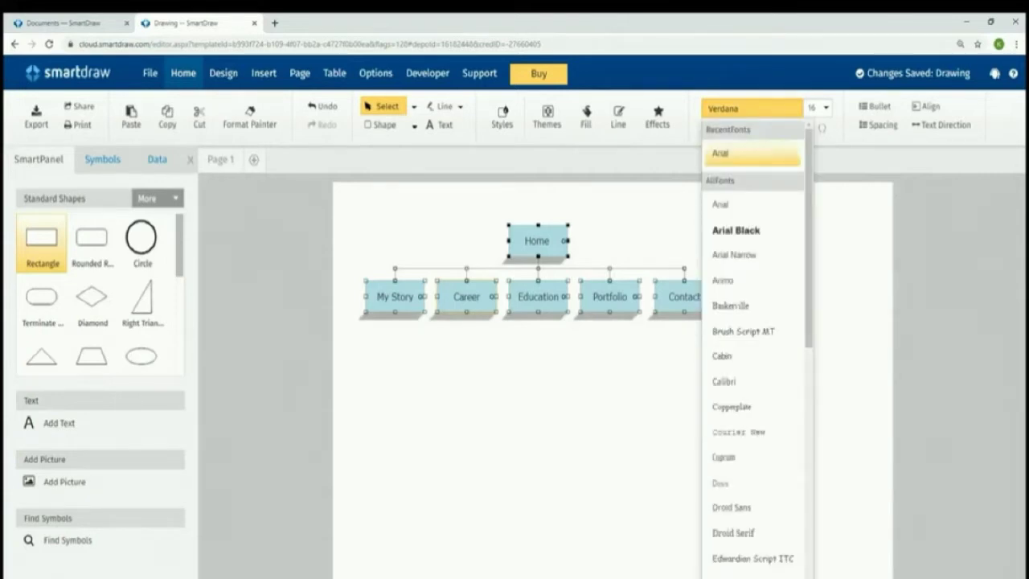
{"action": "scroll", "coordinate": [752, 359], "scroll_direction": "down", "scroll_amount": 2}
{"action": "scroll", "coordinate": [751, 346], "scroll_direction": "down", "scroll_amount": 1}
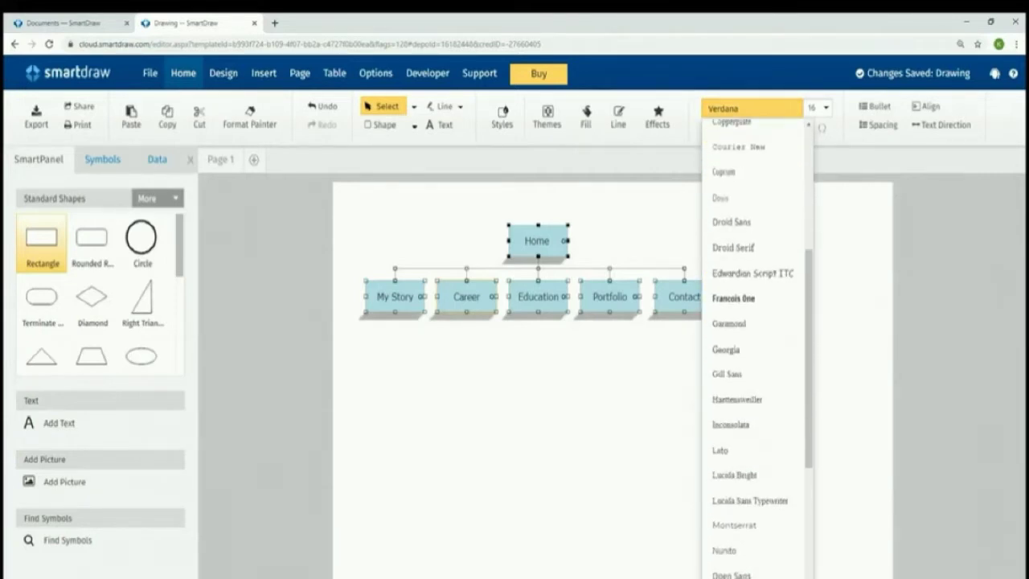
{"action": "left_click", "coordinate": [731, 441]}
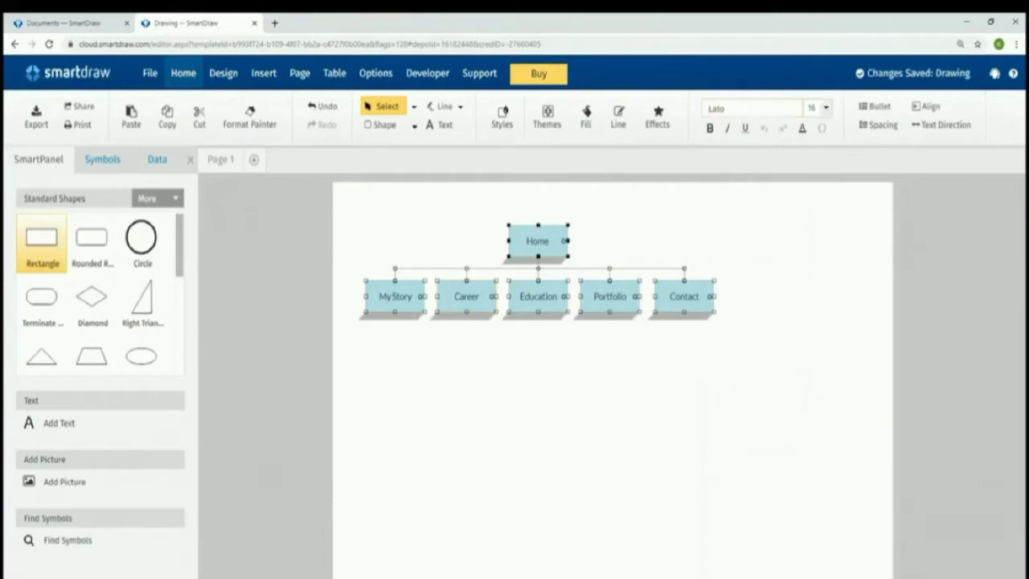
{"action": "left_click", "coordinate": [825, 108]}
{"action": "left_click", "coordinate": [854, 365]}
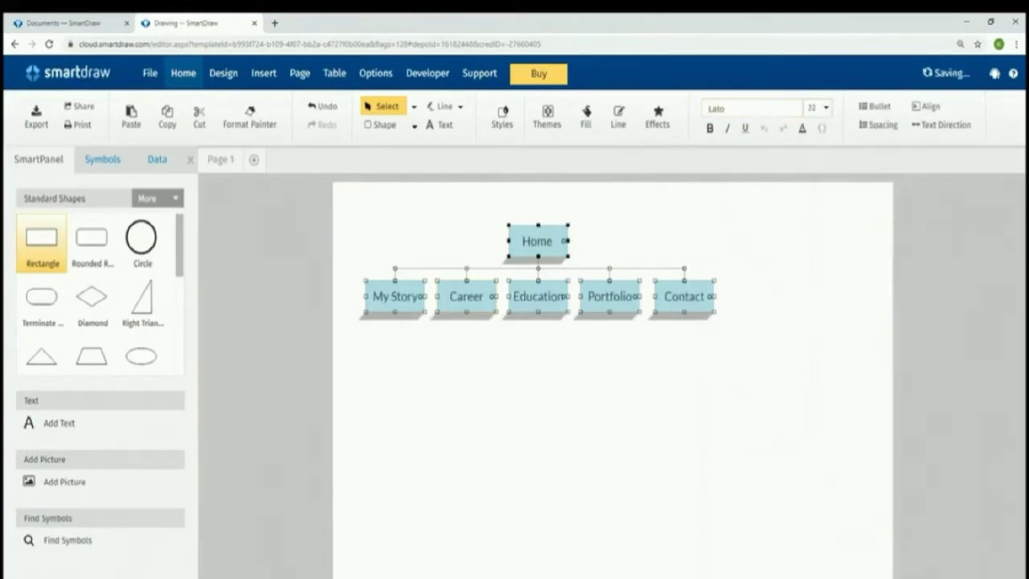
{"action": "key", "text": "Escape"}
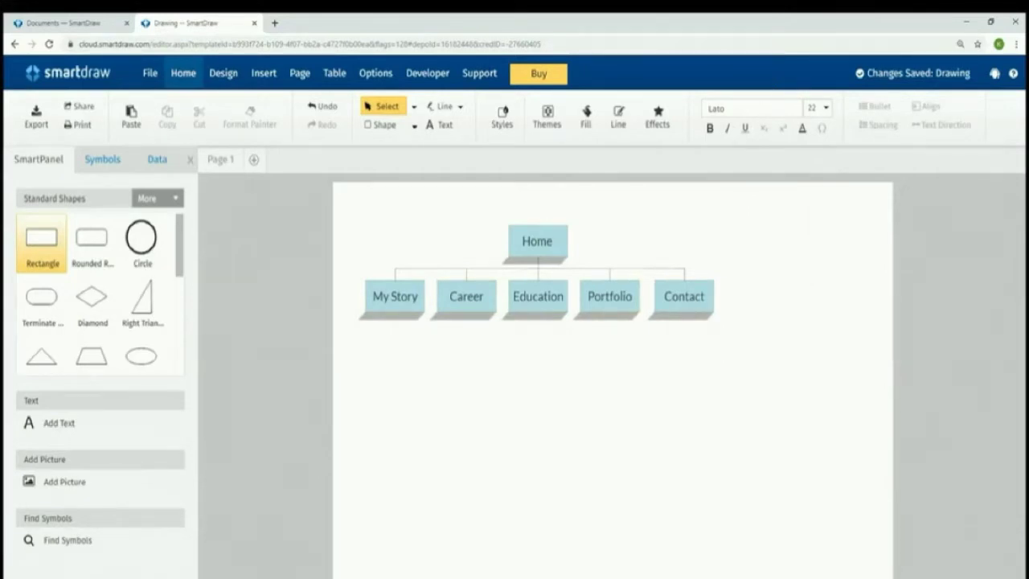
Close the finished site map drawing to return to the template gallery.
{"action": "left_click_drag", "start_coordinate": [366, 188], "coordinate": [753, 420]}
{"action": "left_click", "coordinate": [752, 419]}
{"action": "key", "text": "ctrl+w"}
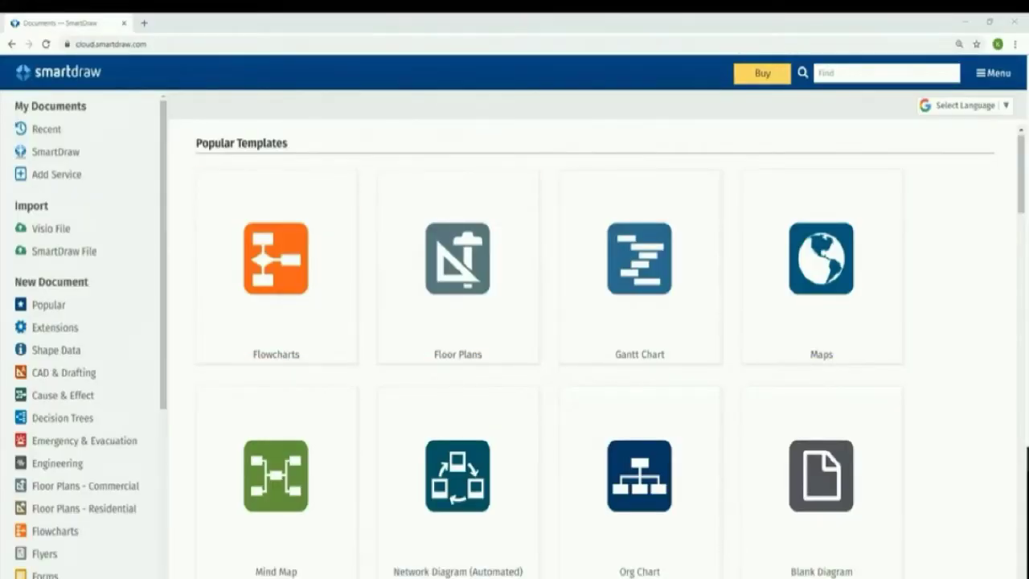
Create a new document from the Browser - 1 template in the Wireframes category and dismiss the metric units notice.
{"action": "scroll", "coordinate": [84, 334], "scroll_direction": "down", "scroll_amount": 5}
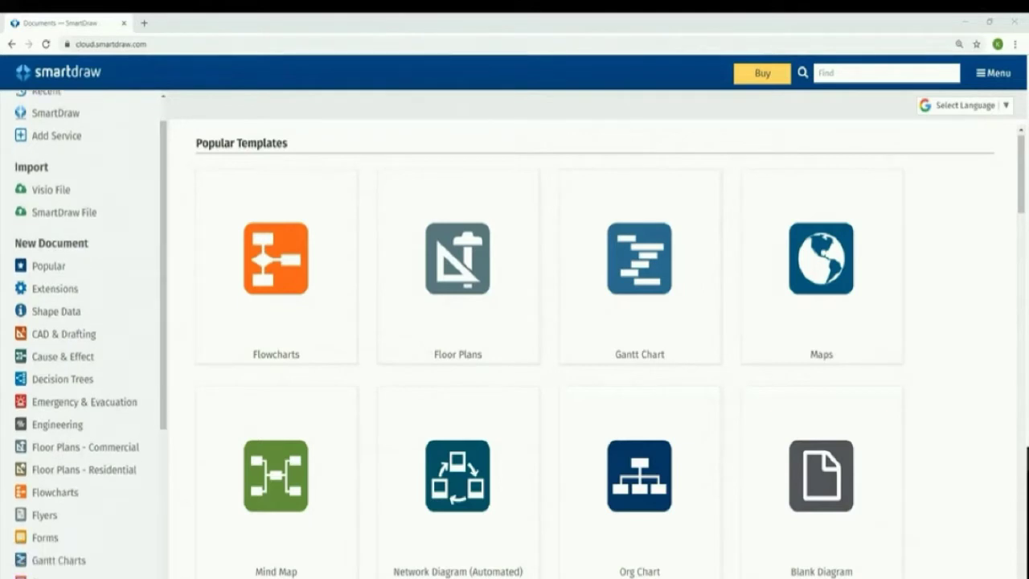
{"action": "scroll", "coordinate": [85, 334], "scroll_direction": "down", "scroll_amount": 2}
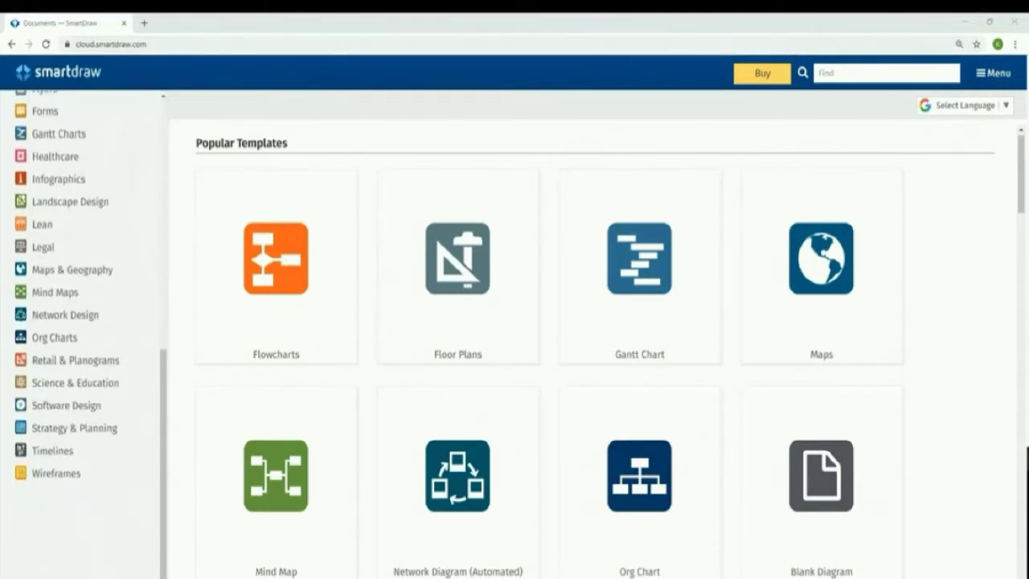
{"action": "left_click", "coordinate": [56, 473]}
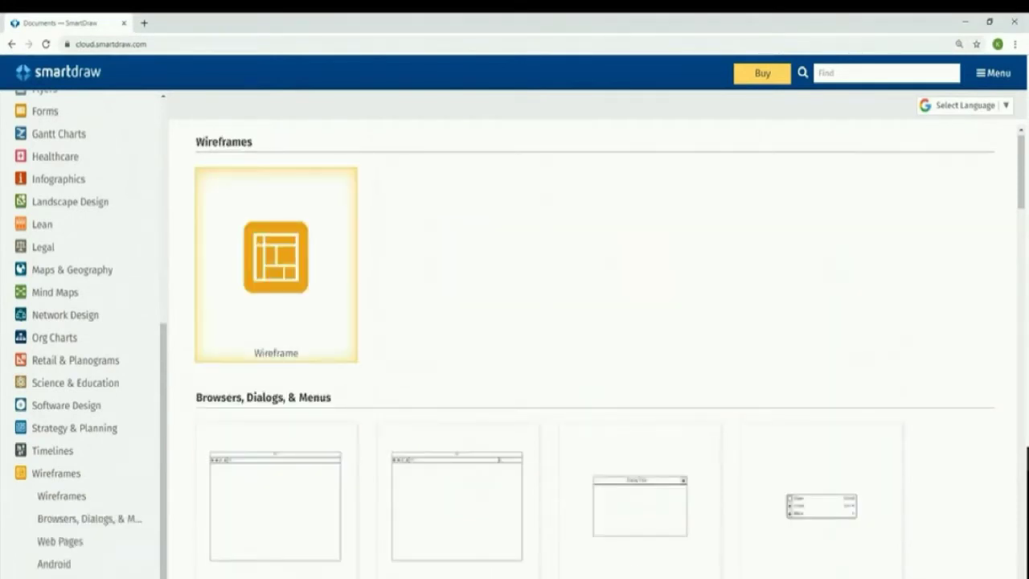
{"action": "scroll", "coordinate": [594, 346], "scroll_direction": "down", "scroll_amount": 1}
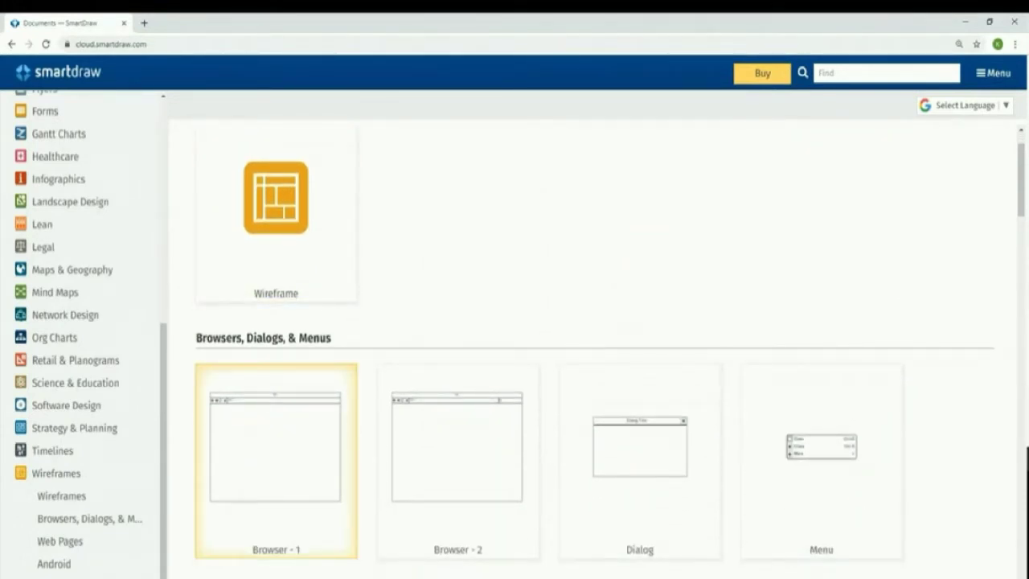
{"action": "left_click", "coordinate": [276, 458]}
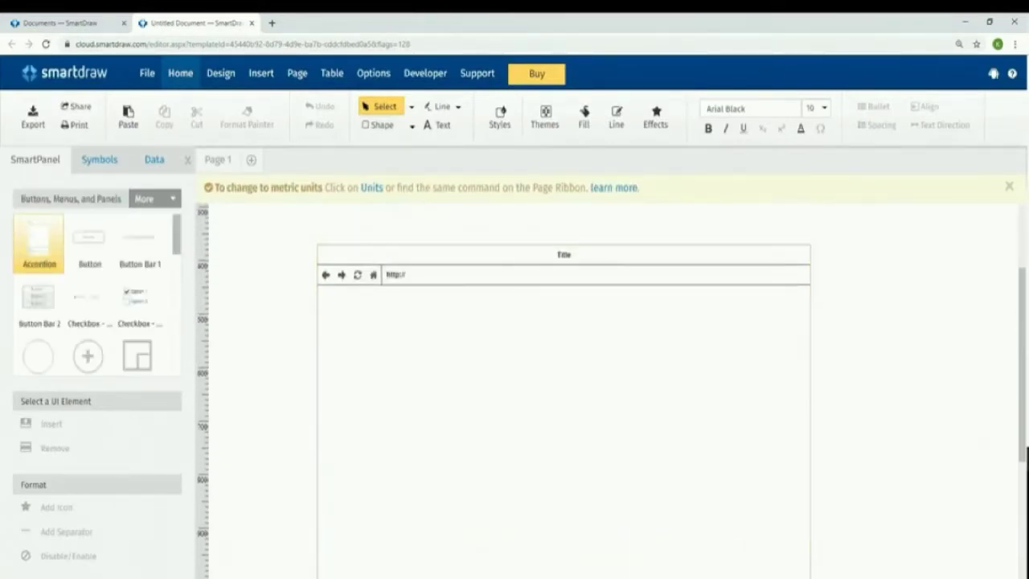
{"action": "left_click", "coordinate": [1009, 187]}
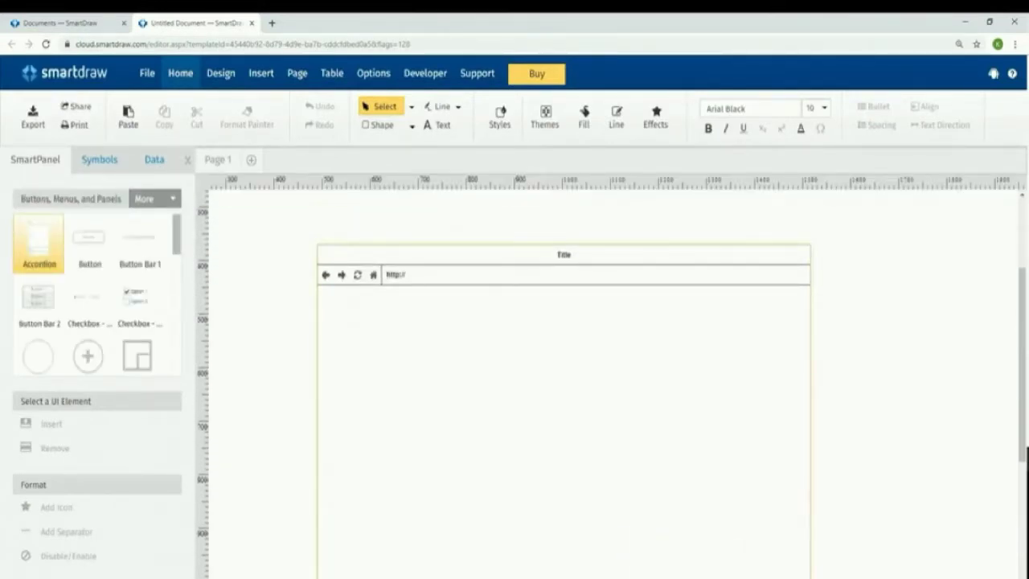
Examine the browser frame and its separate cells, including the back arrow and the empty content area.
{"action": "scroll", "coordinate": [611, 384], "scroll_direction": "down", "scroll_amount": 1}
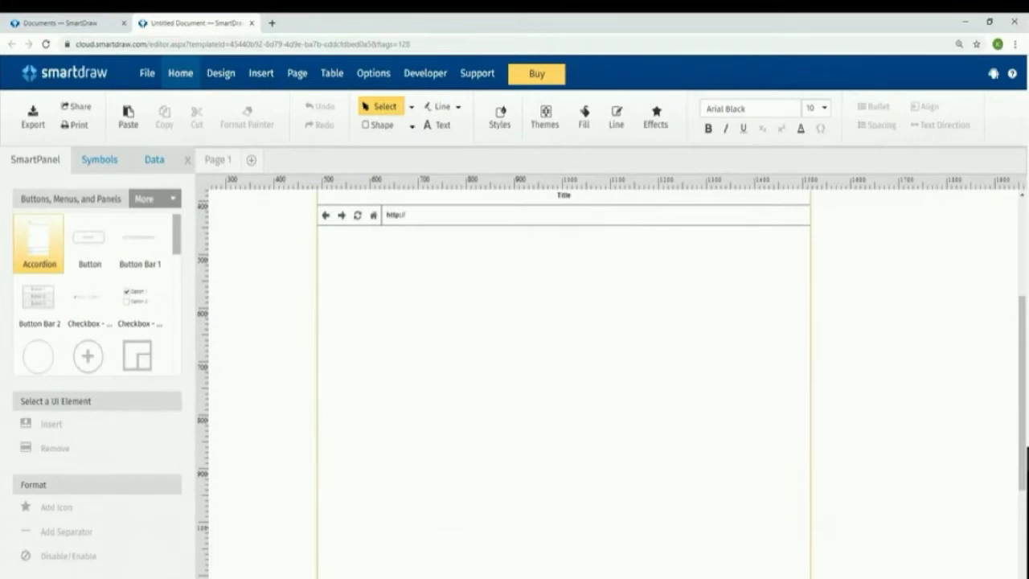
{"action": "key", "text": "ctrl+minus"}
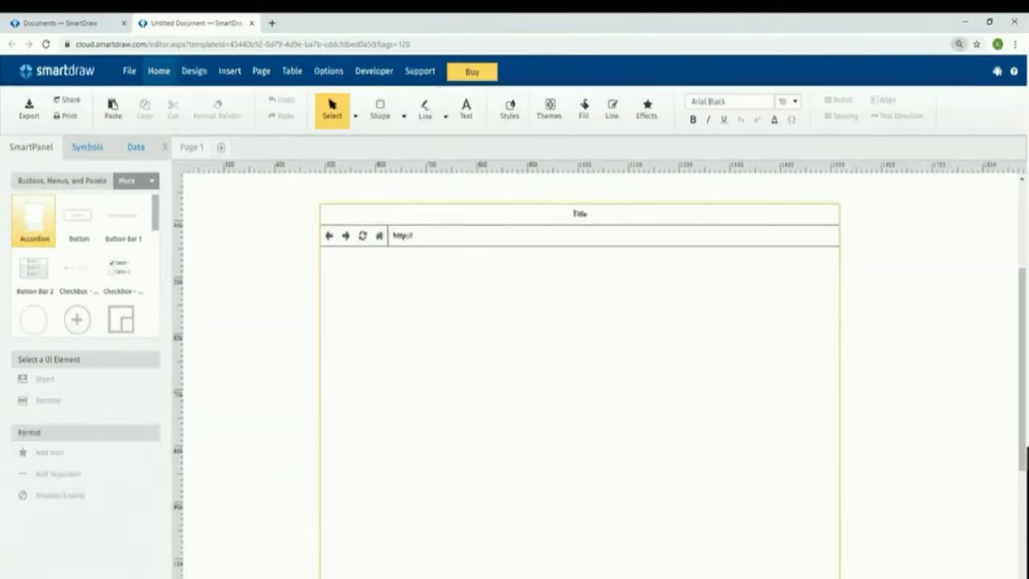
{"action": "scroll", "coordinate": [579, 386], "scroll_direction": "down", "scroll_amount": 1}
{"action": "scroll", "coordinate": [579, 385], "scroll_direction": "up", "scroll_amount": 1}
{"action": "left_click", "coordinate": [840, 420]}
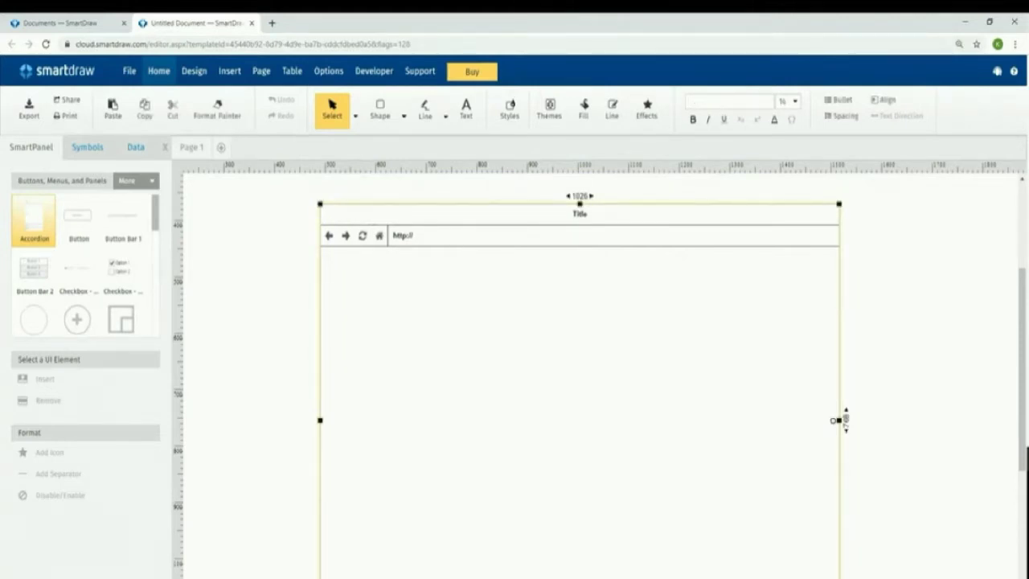
{"action": "left_click", "coordinate": [329, 234]}
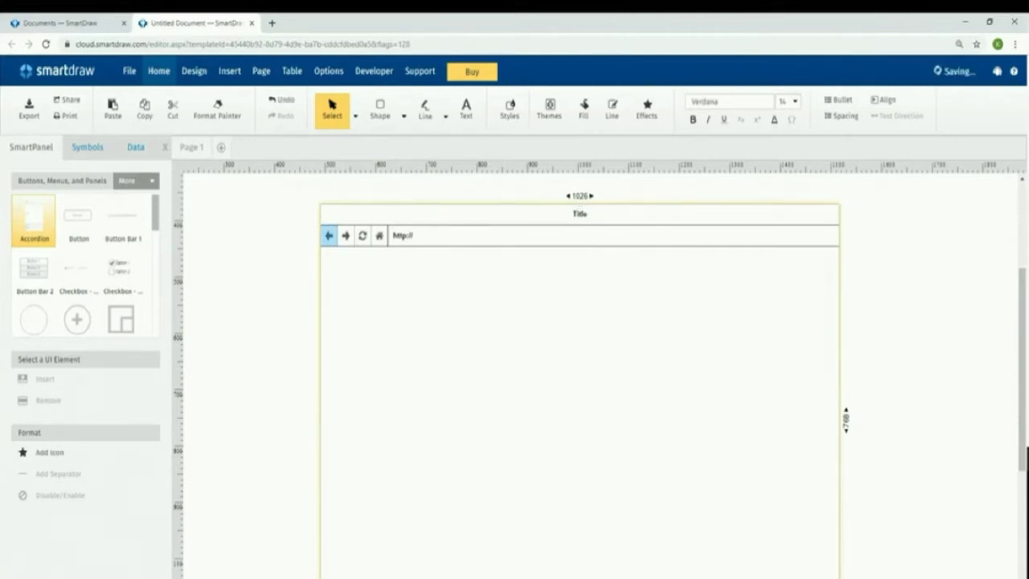
{"action": "left_click", "coordinate": [579, 440]}
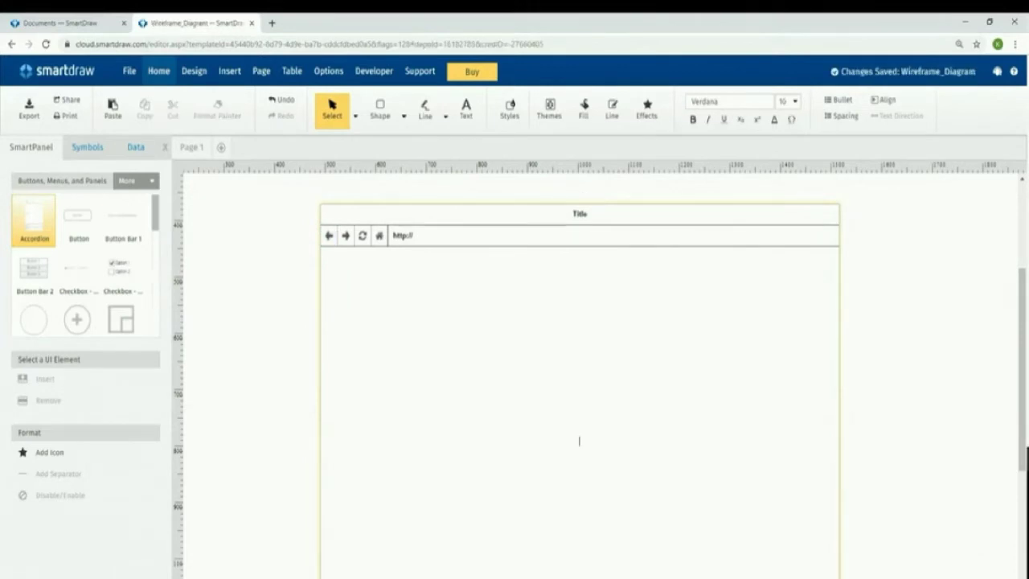
Replace the browser frame's title with "Savage Photography".
{"action": "double_click", "coordinate": [580, 214]}
{"action": "key", "text": "BackSpace"}
{"action": "key", "text": "BackSpace"}
{"action": "key", "text": "BackSpace"}
{"action": "key", "text": "BackSpace"}
{"action": "key", "text": "BackSpace"}
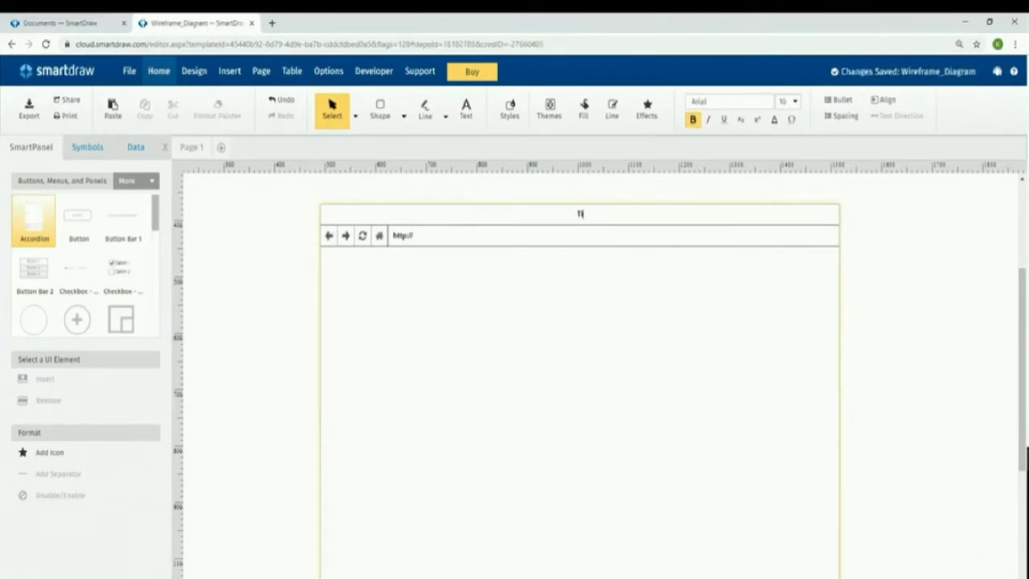
{"action": "type", "text": "Savege P"}
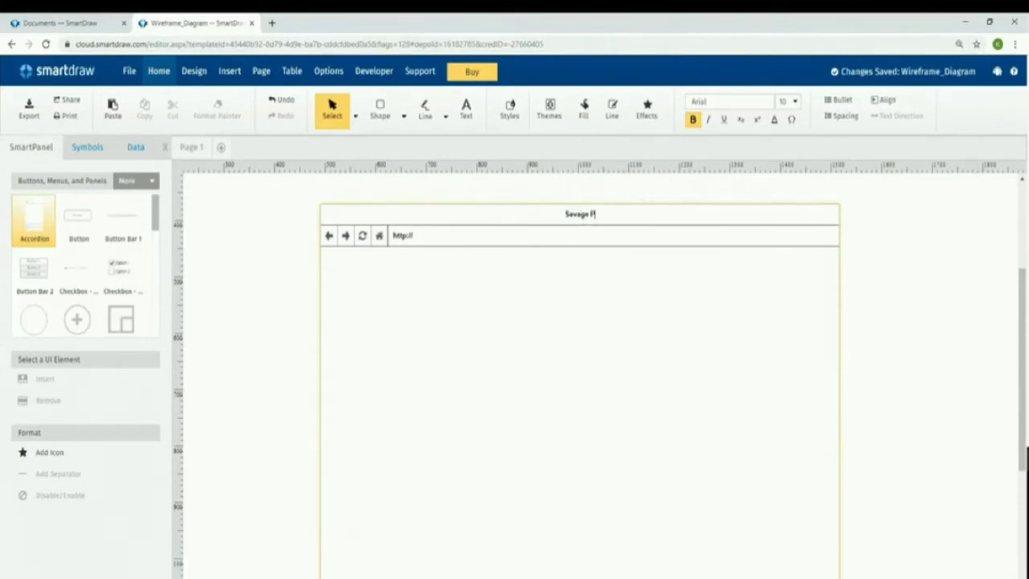
{"action": "type", "text": "hotography"}
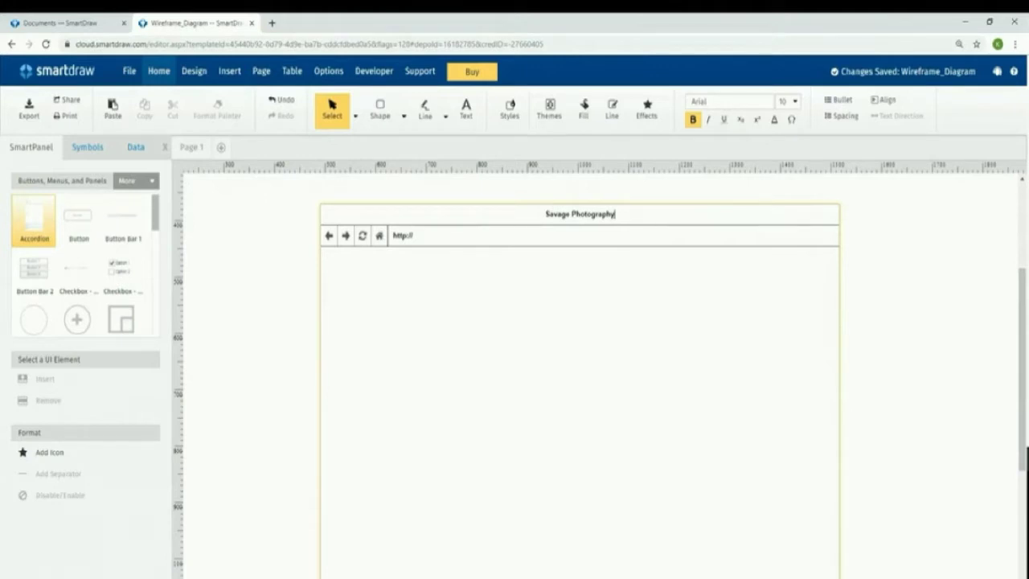
{"action": "left_click", "coordinate": [414, 235]}
{"action": "type", "text": "www.savagephotography"}
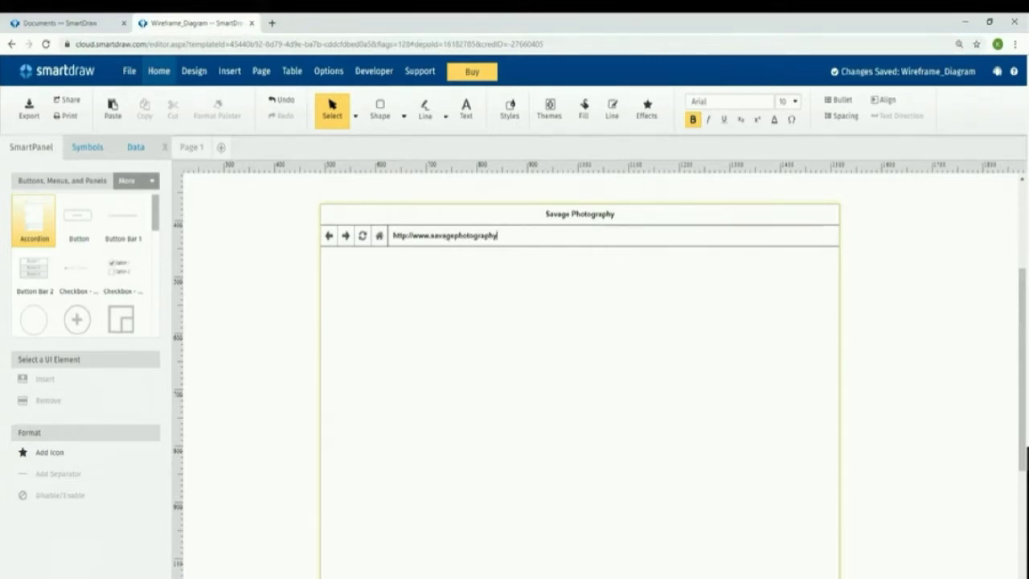
{"action": "type", "text": ".fake"}
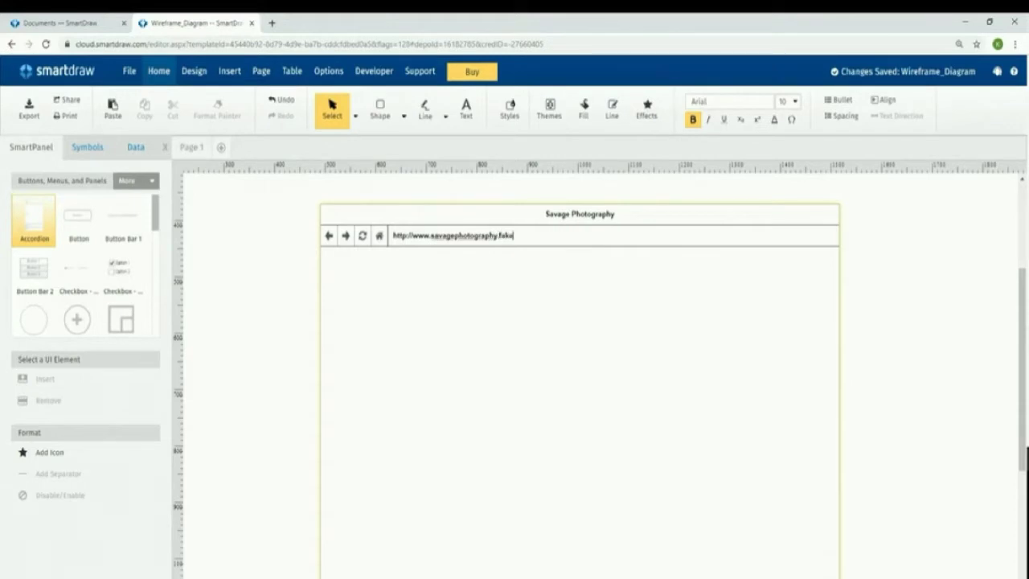
{"action": "left_click", "coordinate": [579, 442]}
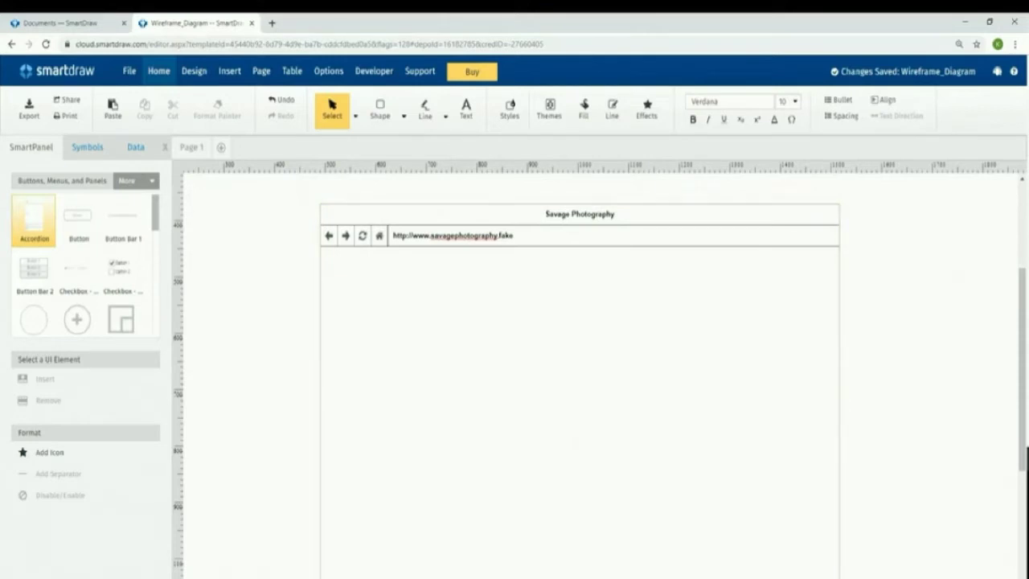
{"action": "key", "text": "Escape"}
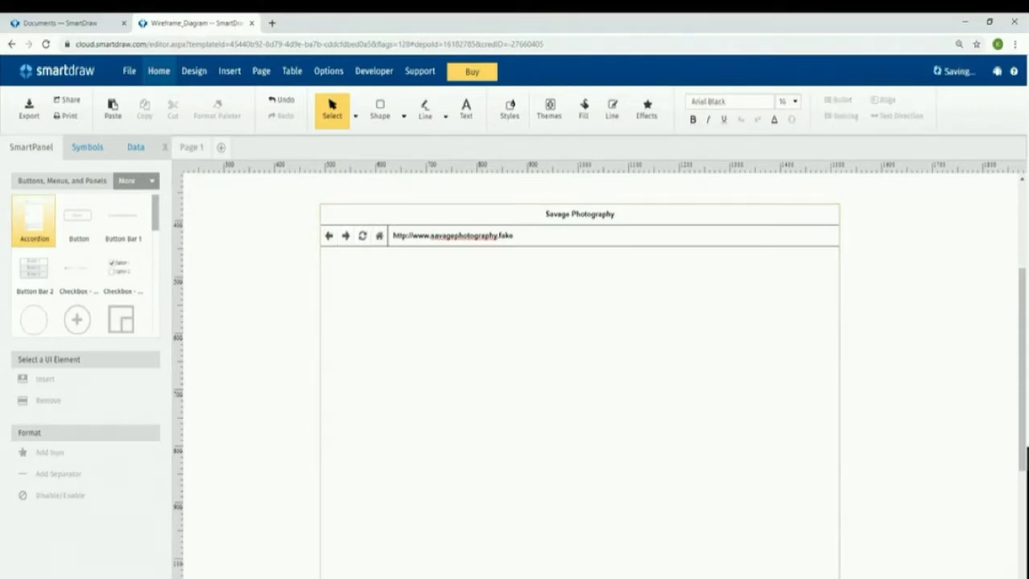
Place a Rectangle symbol from the Buttons, Menus, and Panels library, 150 by 75, in the upper-left corner of the browser frame's content area.
{"action": "scroll", "coordinate": [85, 265], "scroll_direction": "down", "scroll_amount": 6}
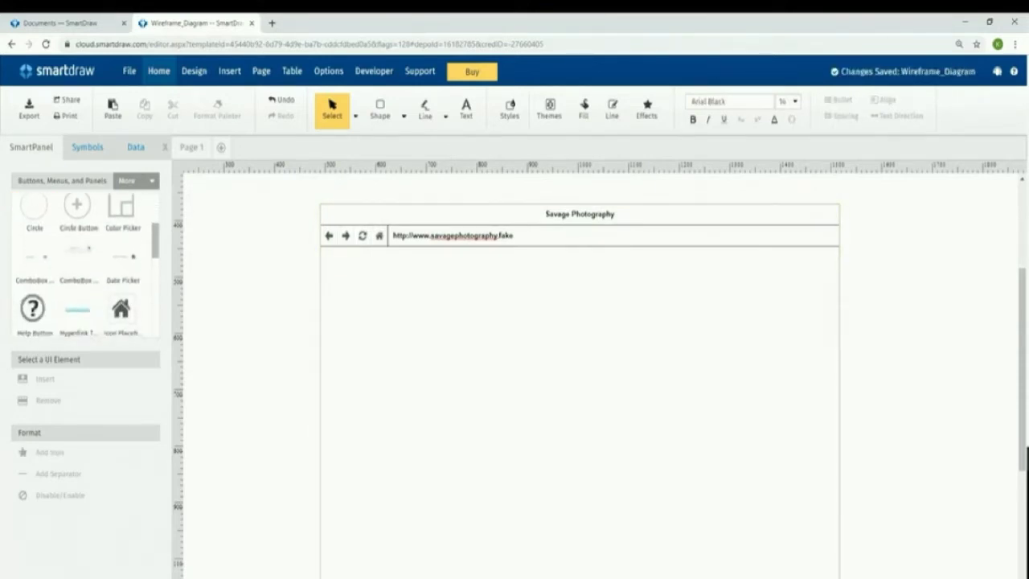
{"action": "scroll", "coordinate": [84, 265], "scroll_direction": "down", "scroll_amount": 3}
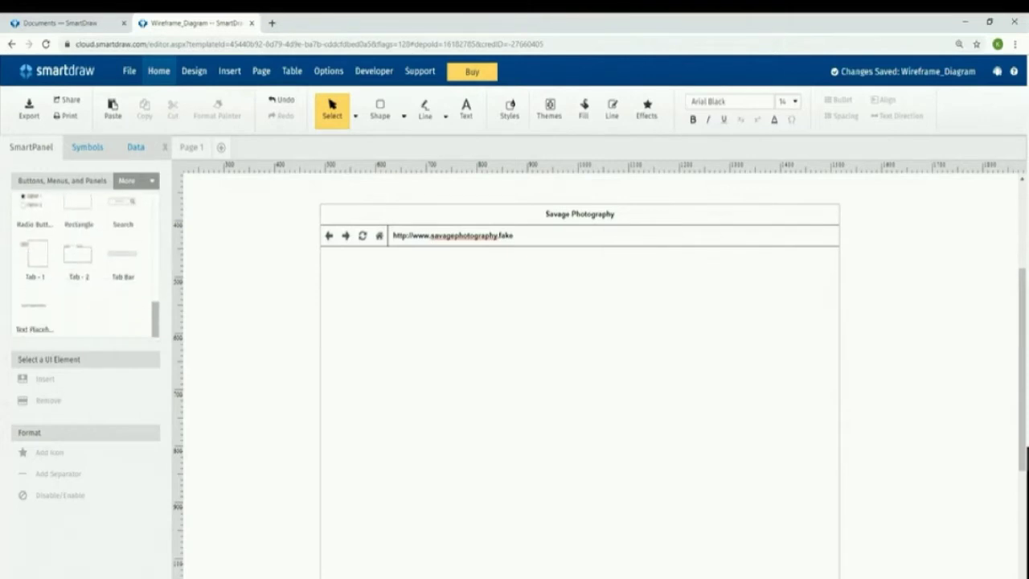
{"action": "scroll", "coordinate": [85, 265], "scroll_direction": "up", "scroll_amount": 9}
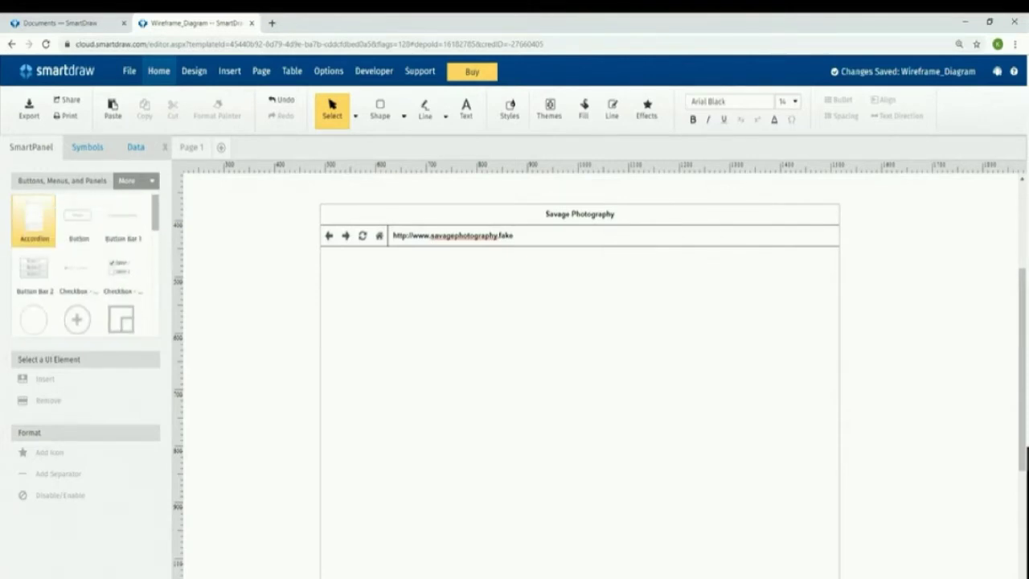
{"action": "left_click", "coordinate": [136, 181]}
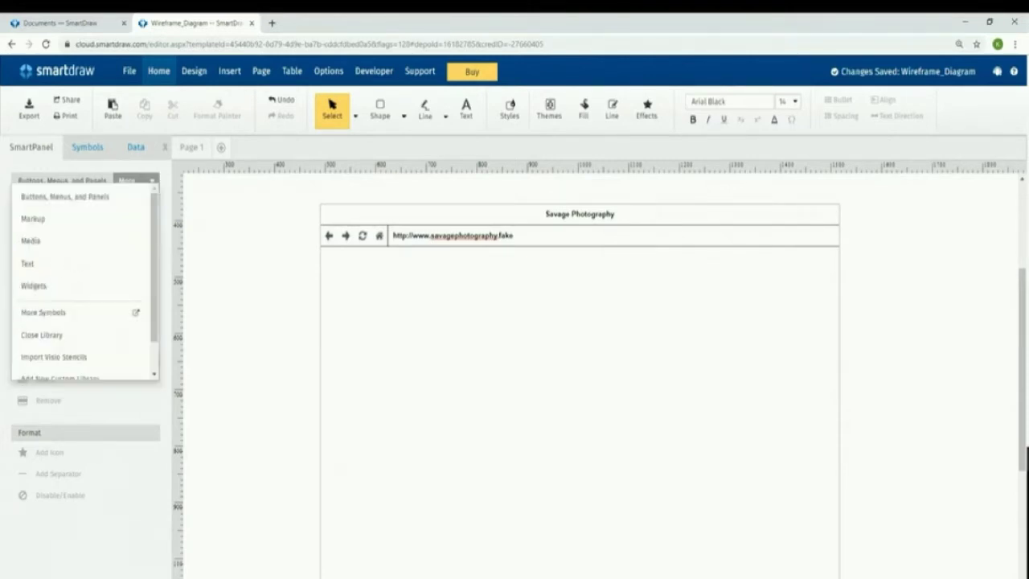
{"action": "left_click", "coordinate": [136, 181]}
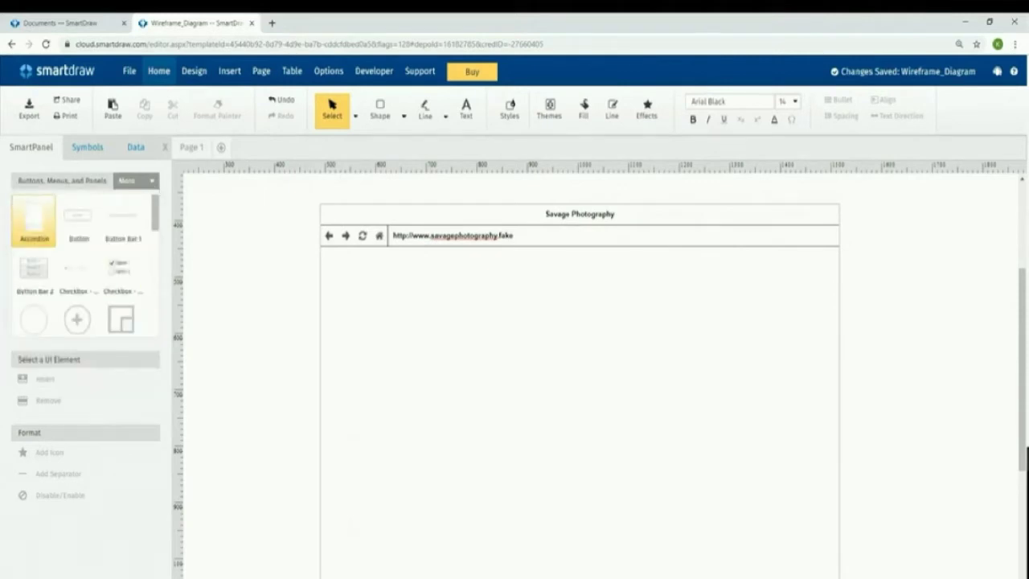
{"action": "left_click", "coordinate": [88, 147]}
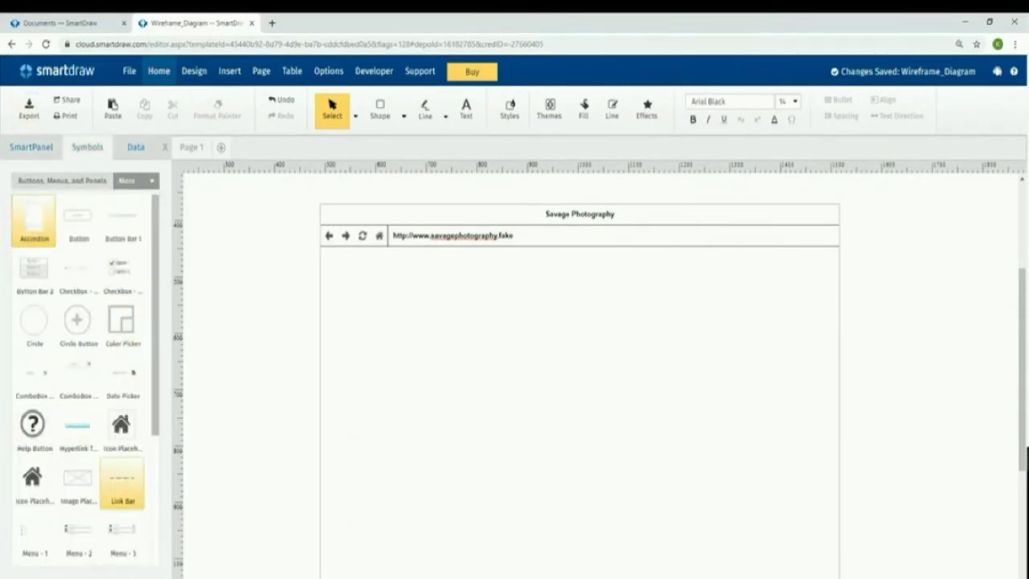
{"action": "scroll", "coordinate": [120, 482], "scroll_direction": "down", "scroll_amount": 1}
{"action": "scroll", "coordinate": [85, 438], "scroll_direction": "down", "scroll_amount": 3}
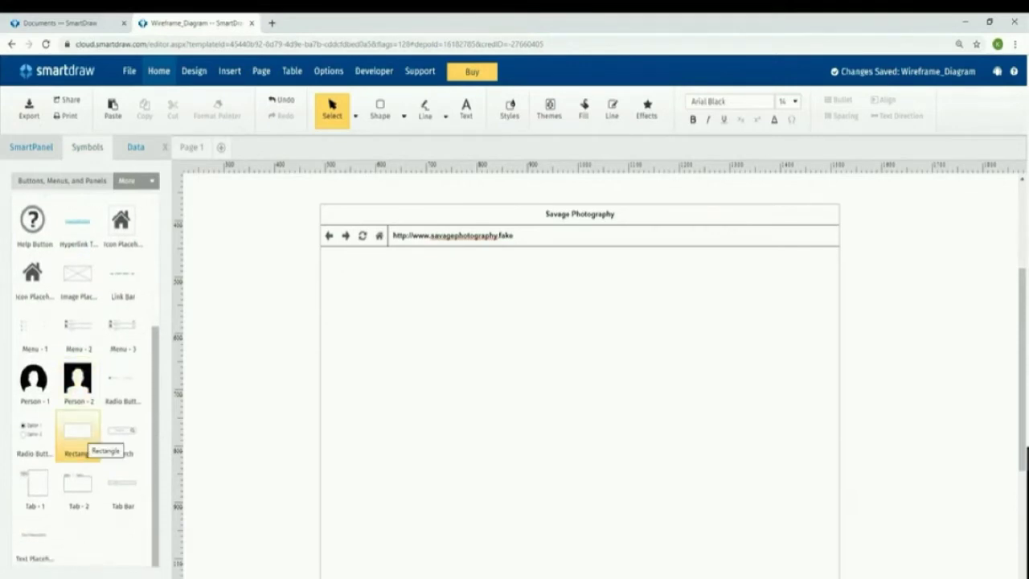
{"action": "left_click", "coordinate": [80, 438]}
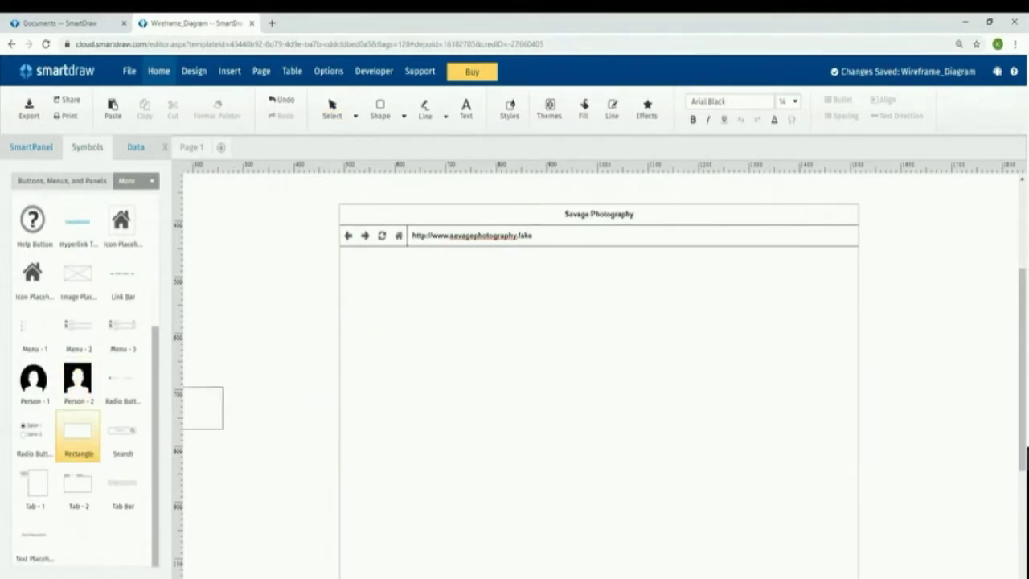
{"action": "left_click", "coordinate": [478, 280]}
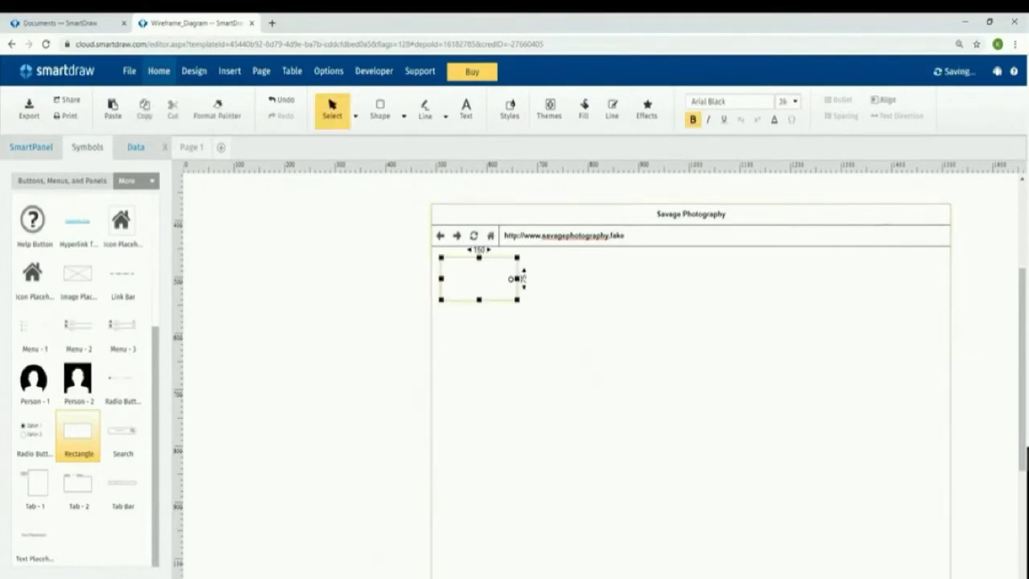
Stretch the rectangle into a sidebar 170 wide along the content area's left edge, from the address bar down toward the frame's bottom.
{"action": "scroll", "coordinate": [603, 362], "scroll_direction": "down", "scroll_amount": 5}
{"action": "scroll", "coordinate": [522, 218], "scroll_direction": "up", "scroll_amount": 5}
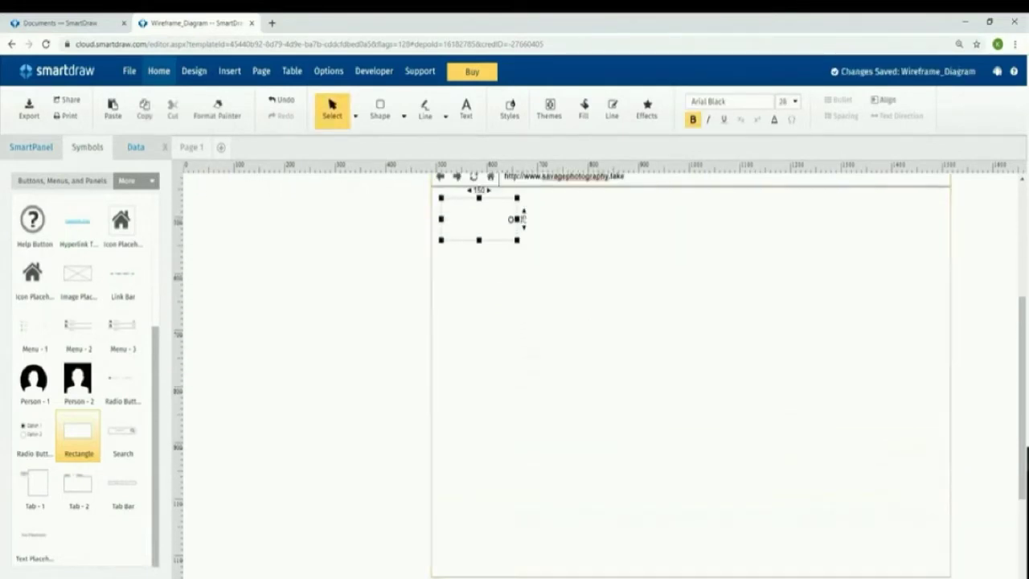
{"action": "scroll", "coordinate": [602, 370], "scroll_direction": "down", "scroll_amount": 1}
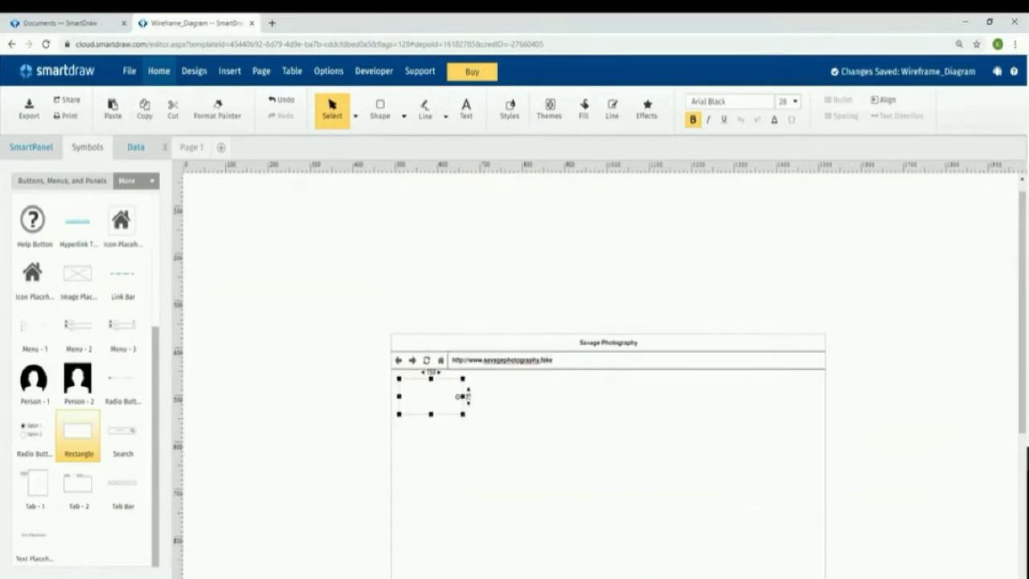
{"action": "scroll", "coordinate": [651, 450], "scroll_direction": "up", "scroll_amount": 1}
{"action": "scroll", "coordinate": [642, 442], "scroll_direction": "down", "scroll_amount": 1}
{"action": "scroll", "coordinate": [643, 442], "scroll_direction": "down", "scroll_amount": 2}
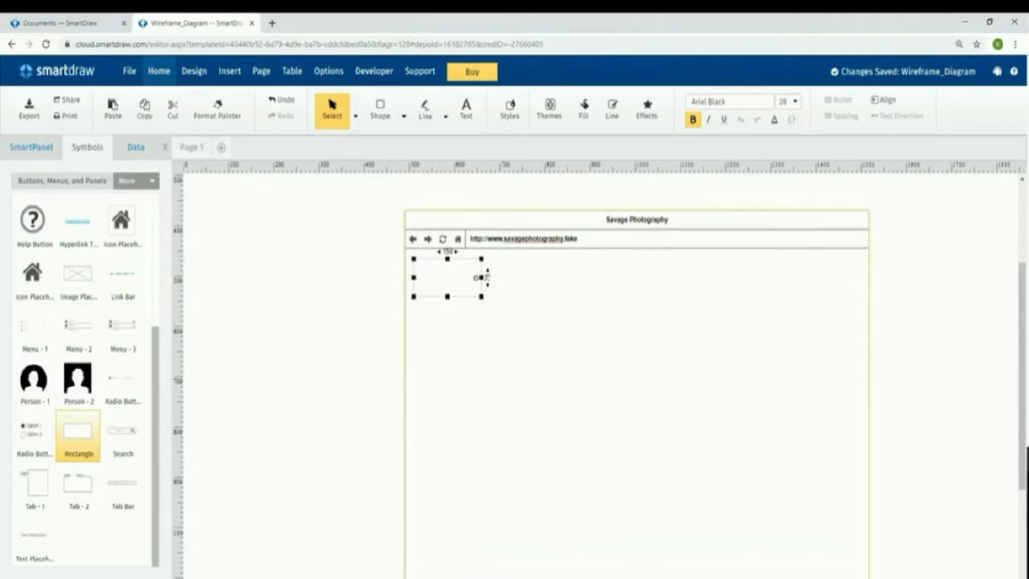
{"action": "left_click_drag", "start_coordinate": [448, 297], "coordinate": [447, 578]}
{"action": "left_click_drag", "start_coordinate": [413, 425], "coordinate": [404, 425]}
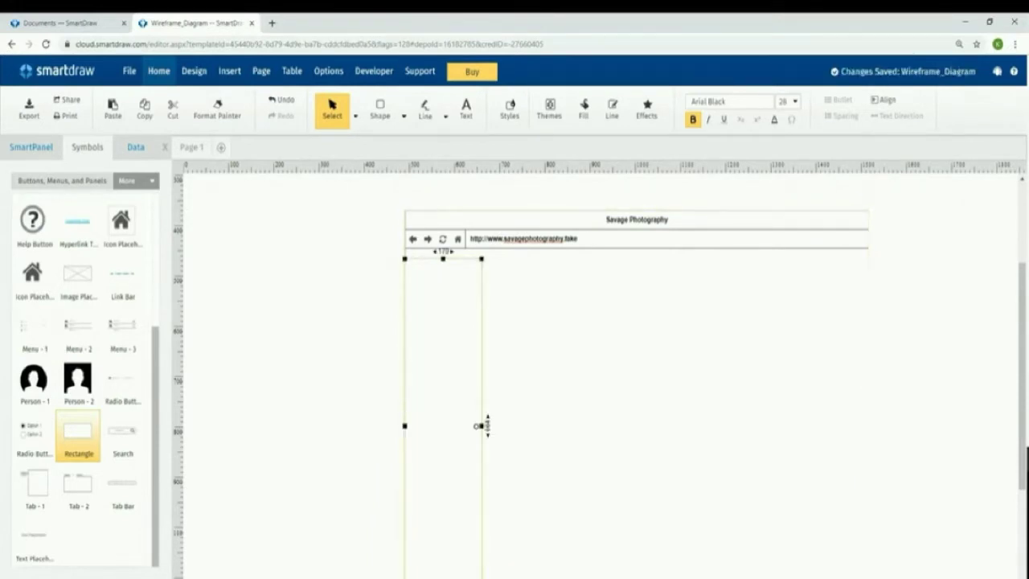
{"action": "left_click_drag", "start_coordinate": [443, 258], "coordinate": [443, 250]}
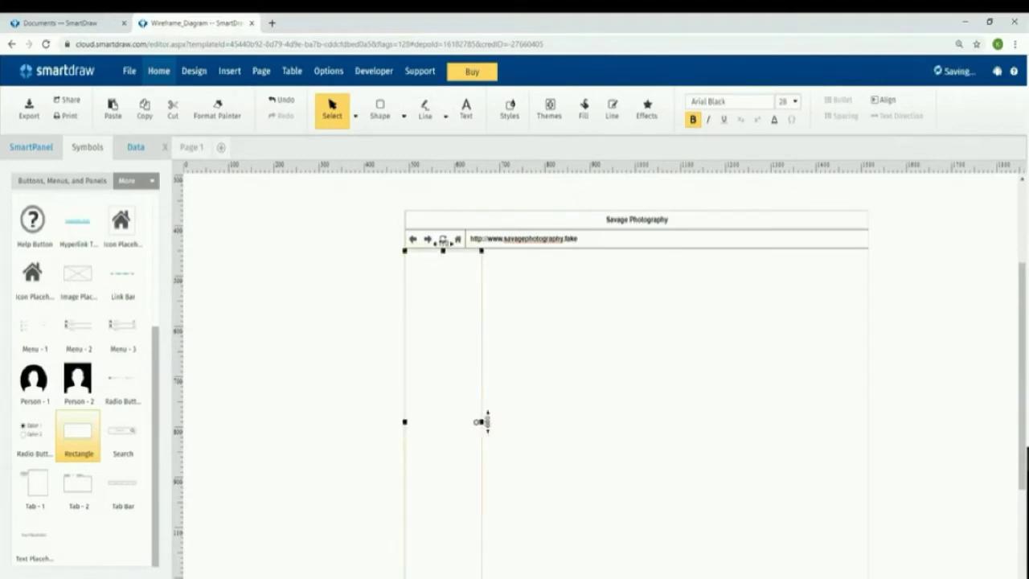
{"action": "left_click", "coordinate": [486, 421]}
{"action": "left_click_drag", "start_coordinate": [482, 421], "coordinate": [482, 421]}
{"action": "left_click", "coordinate": [483, 421]}
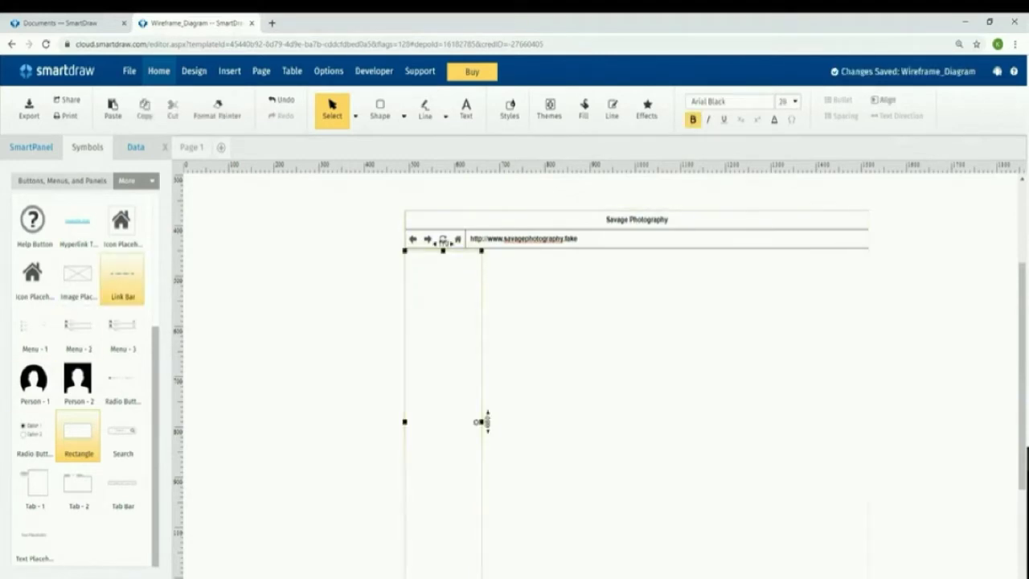
Place another Rectangle symbol low in the sidebar and label it "Logo".
{"action": "left_click", "coordinate": [78, 437]}
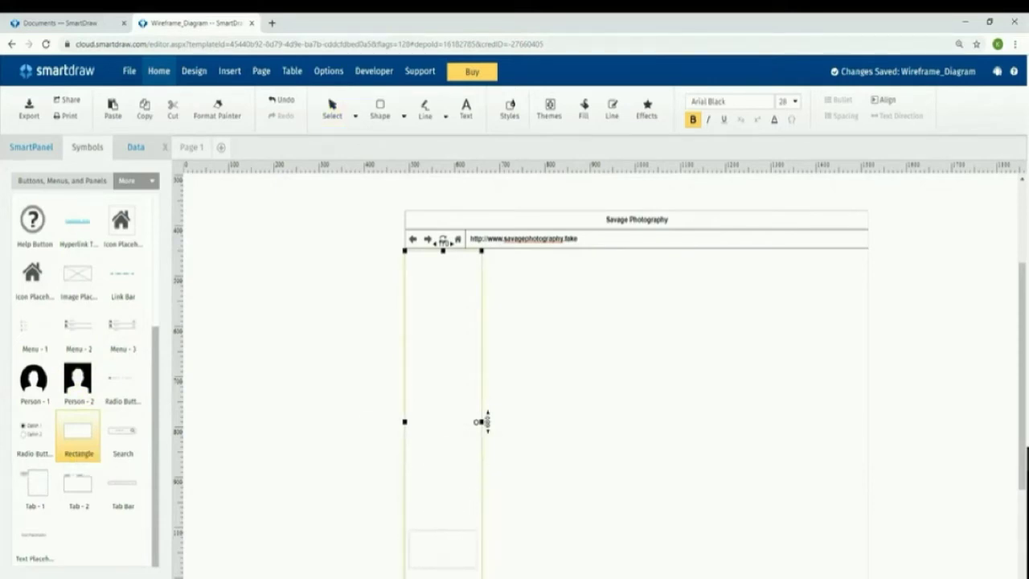
{"action": "left_click", "coordinate": [443, 551]}
{"action": "type", "text": "Logo"}
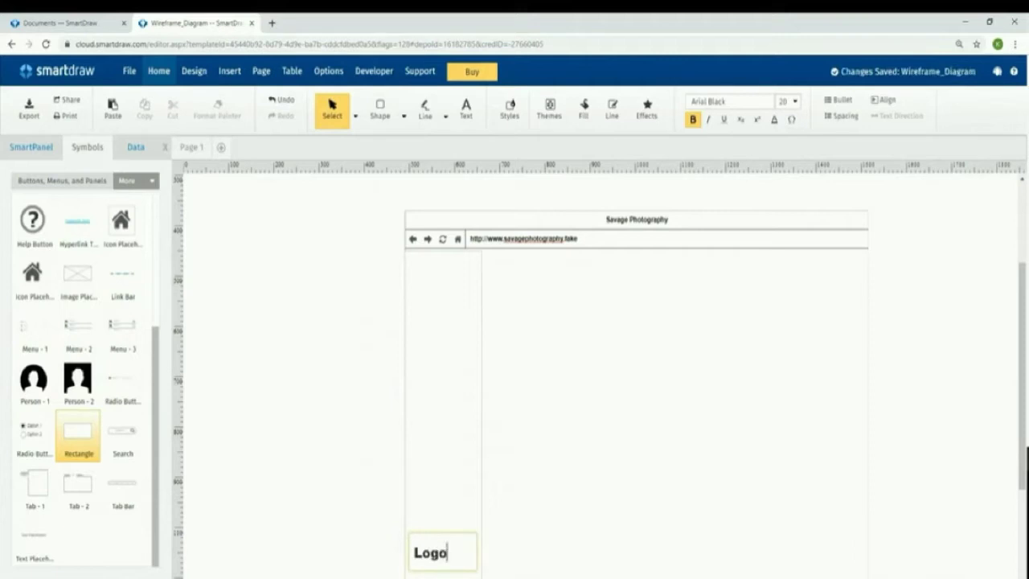
{"action": "left_click", "coordinate": [305, 483]}
Add a flat rectangle about 280 wide labelled "Heading 1", positioned just below the address bar and centred in the area beside the sidebar.
{"action": "left_click", "coordinate": [78, 435]}
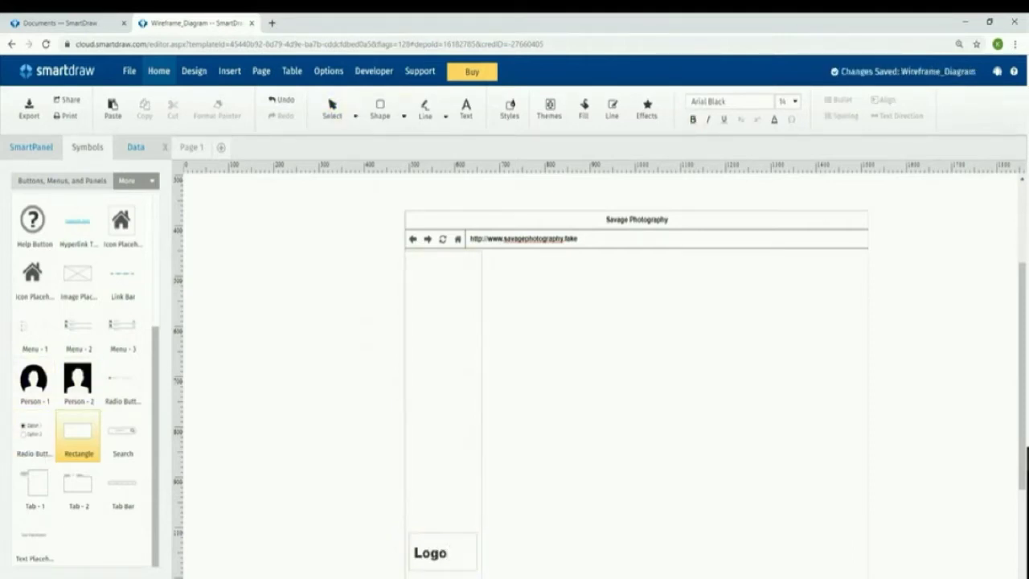
{"action": "left_click", "coordinate": [655, 272]}
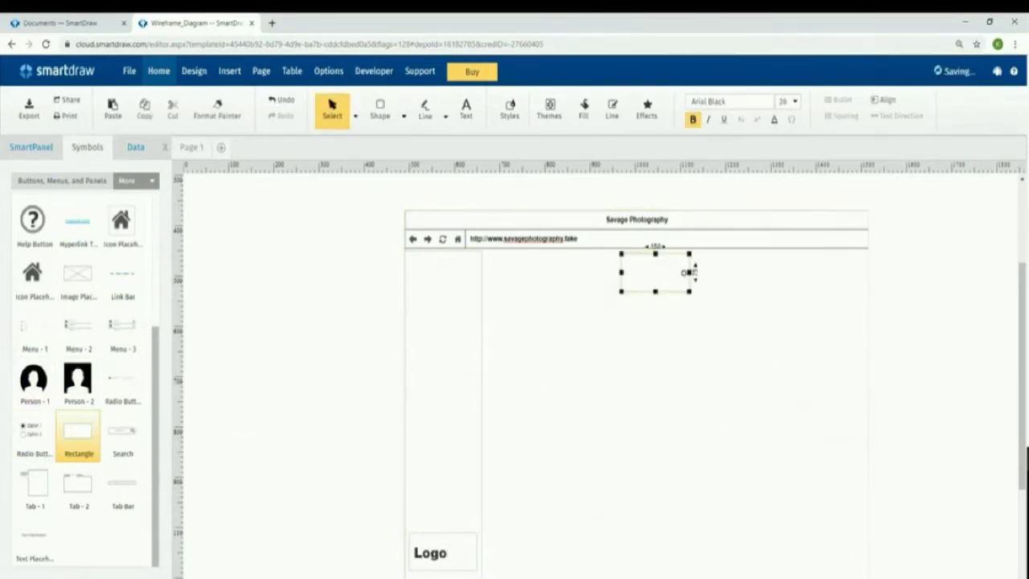
{"action": "left_click_drag", "start_coordinate": [621, 272], "coordinate": [562, 272]}
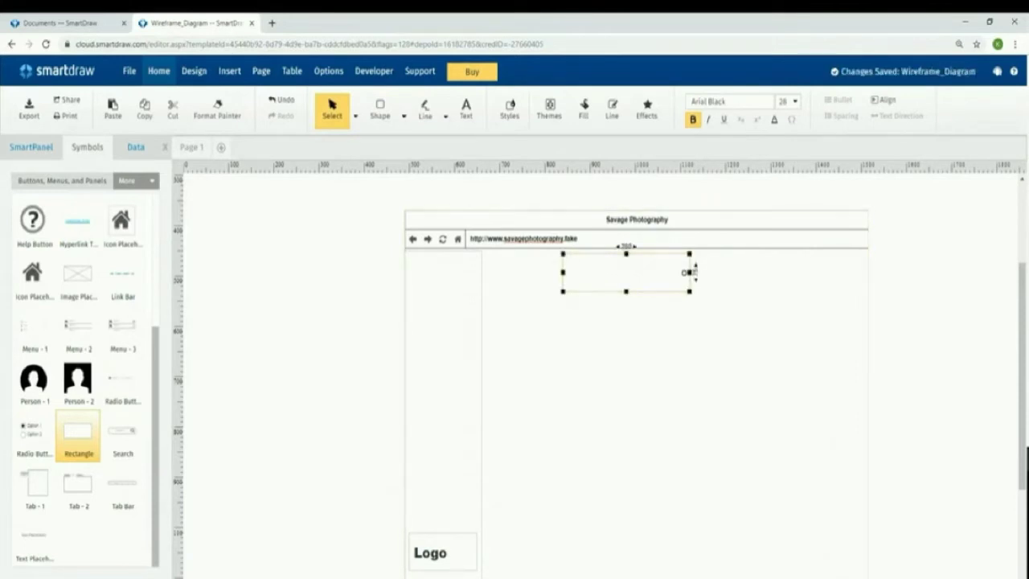
{"action": "left_click_drag", "start_coordinate": [627, 291], "coordinate": [626, 270]}
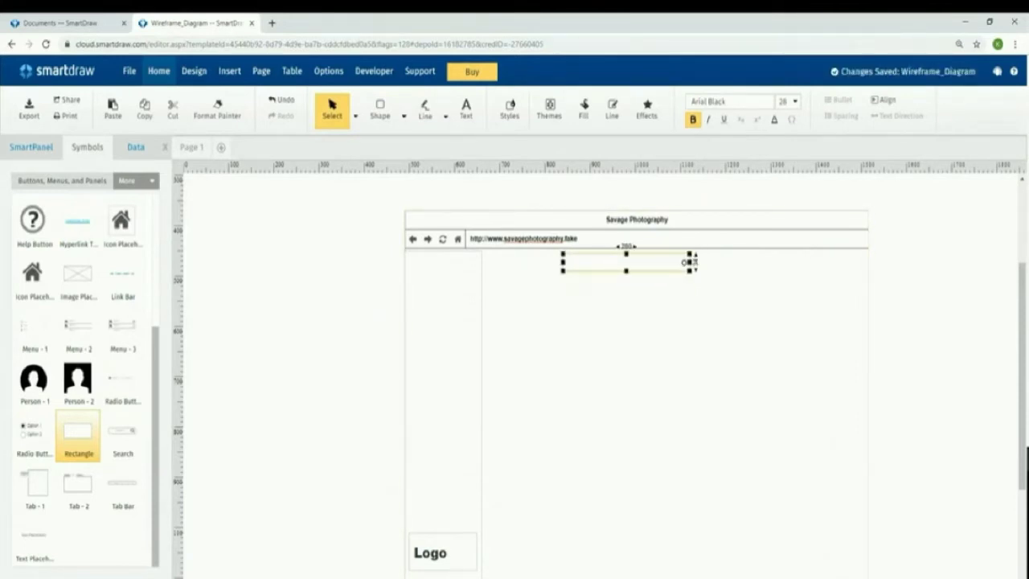
{"action": "type", "text": "Headin"}
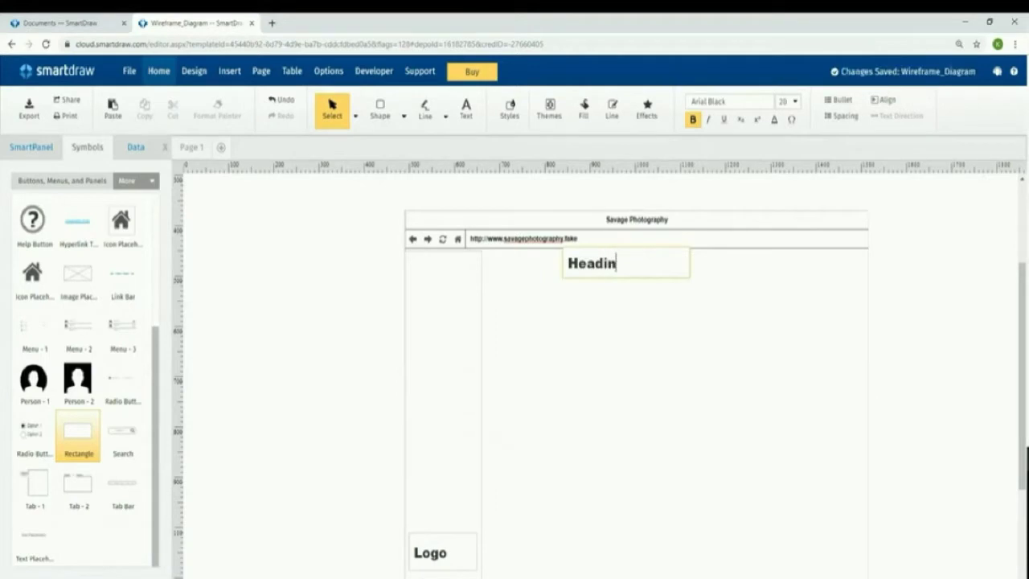
{"action": "type", "text": "g 1"}
{"action": "left_click", "coordinate": [869, 404]}
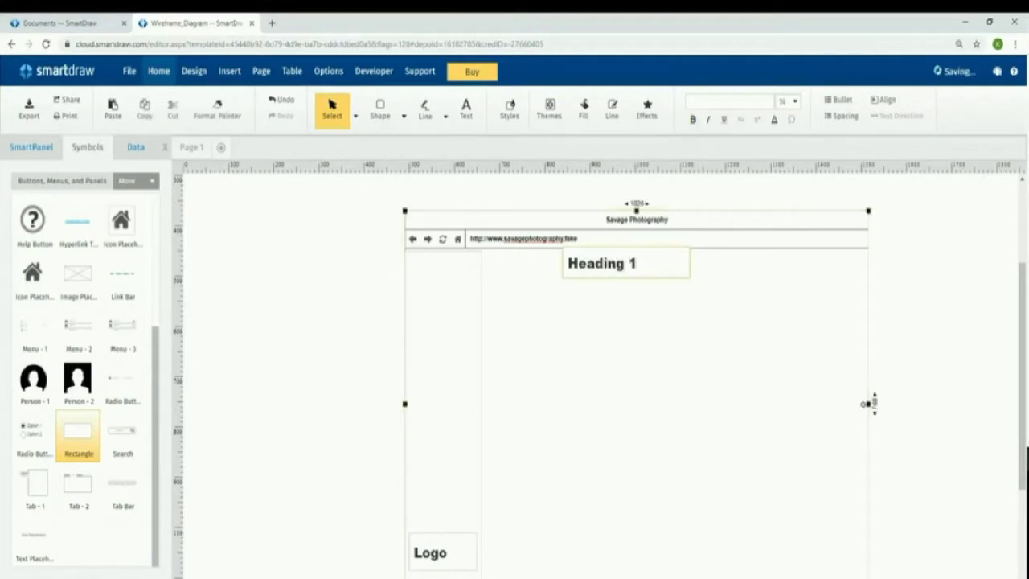
{"action": "left_click", "coordinate": [685, 262]}
{"action": "left_click_drag", "start_coordinate": [685, 262], "coordinate": [728, 272]}
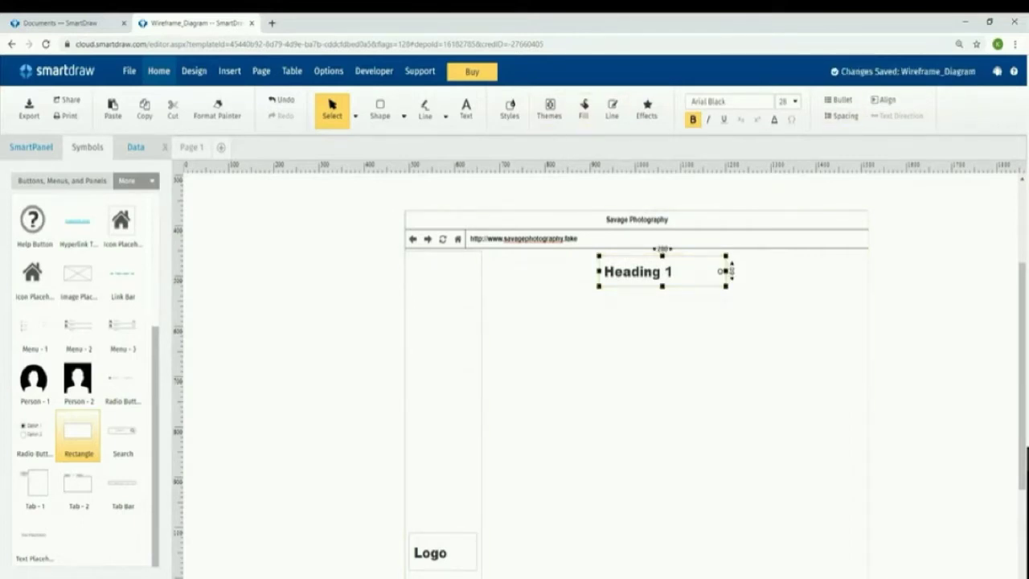
Centre the text horizontally and vertically in both the Heading 1 and Logo boxes.
{"action": "left_click", "coordinate": [884, 100]}
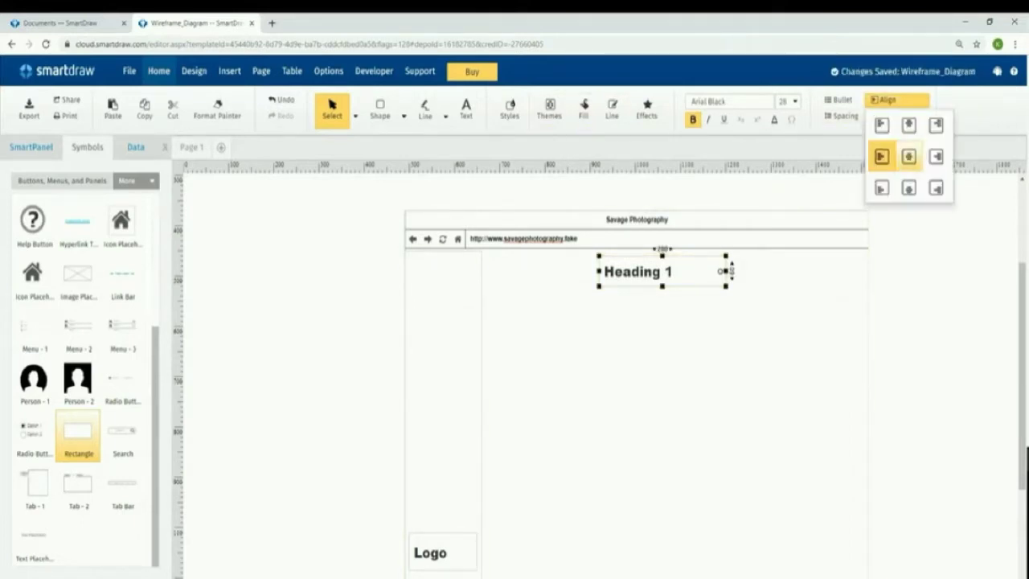
{"action": "left_click", "coordinate": [909, 156]}
{"action": "left_click", "coordinate": [443, 552]}
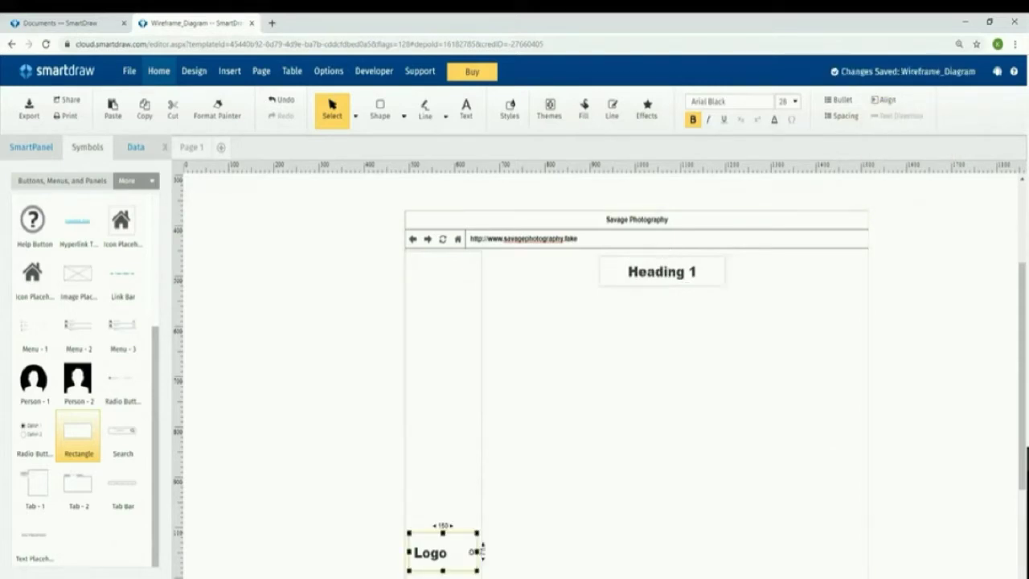
{"action": "left_click", "coordinate": [884, 100]}
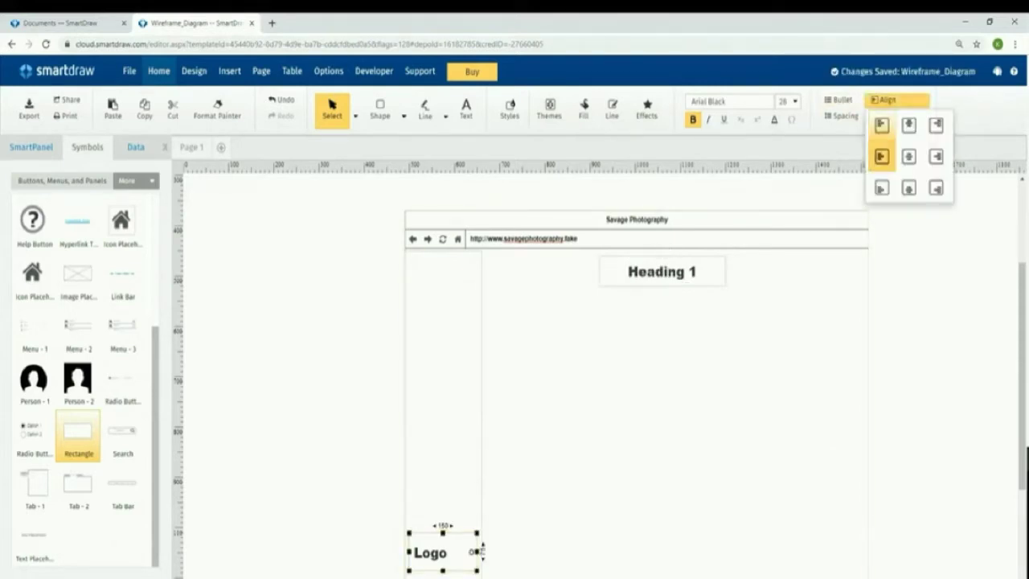
{"action": "left_click", "coordinate": [909, 156]}
{"action": "left_click", "coordinate": [867, 403]}
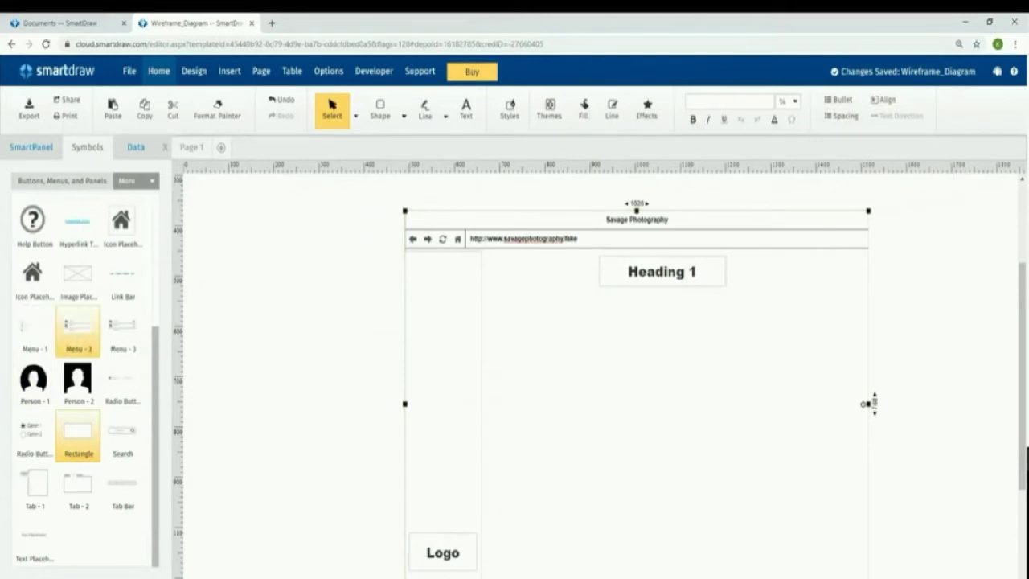
Position a flat rectangle about 150 wide near the top of the sidebar and label it "Home".
{"action": "left_click_drag", "start_coordinate": [442, 370], "coordinate": [443, 295]}
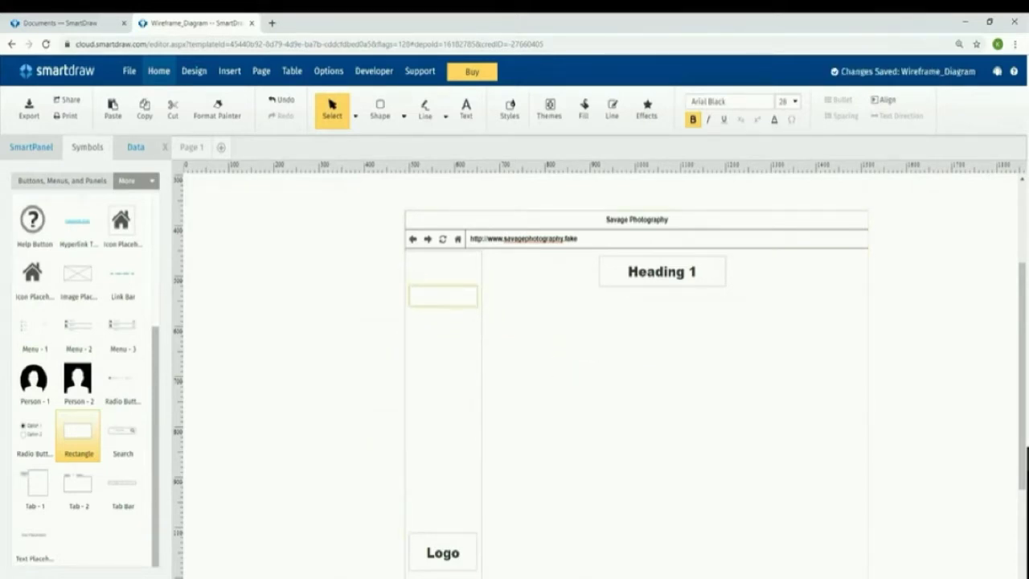
{"action": "type", "text": "Home"}
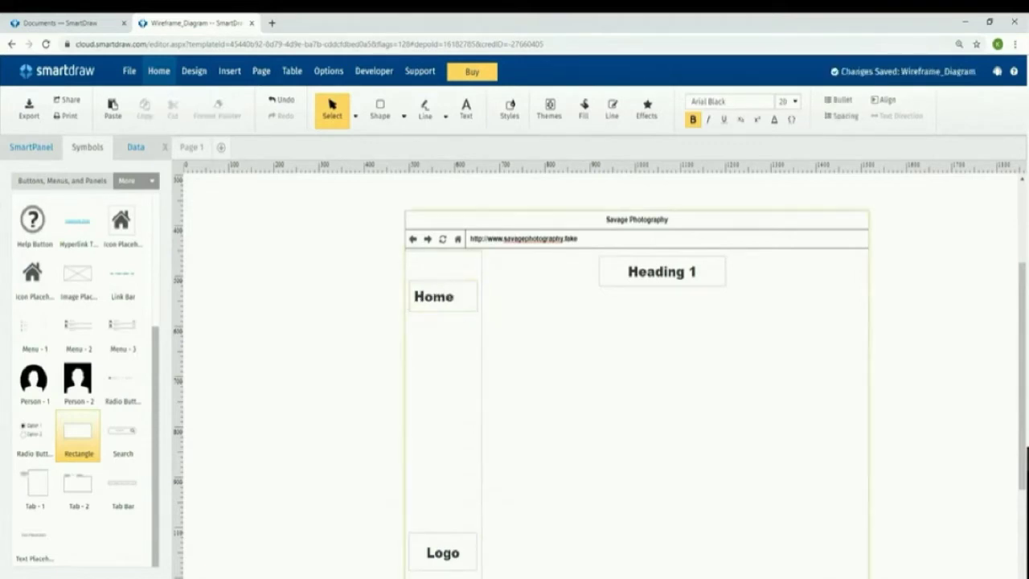
{"action": "left_click", "coordinate": [868, 404]}
Duplicate the Home box five times and stack the copies evenly below it in the sidebar.
{"action": "left_click", "coordinate": [473, 296]}
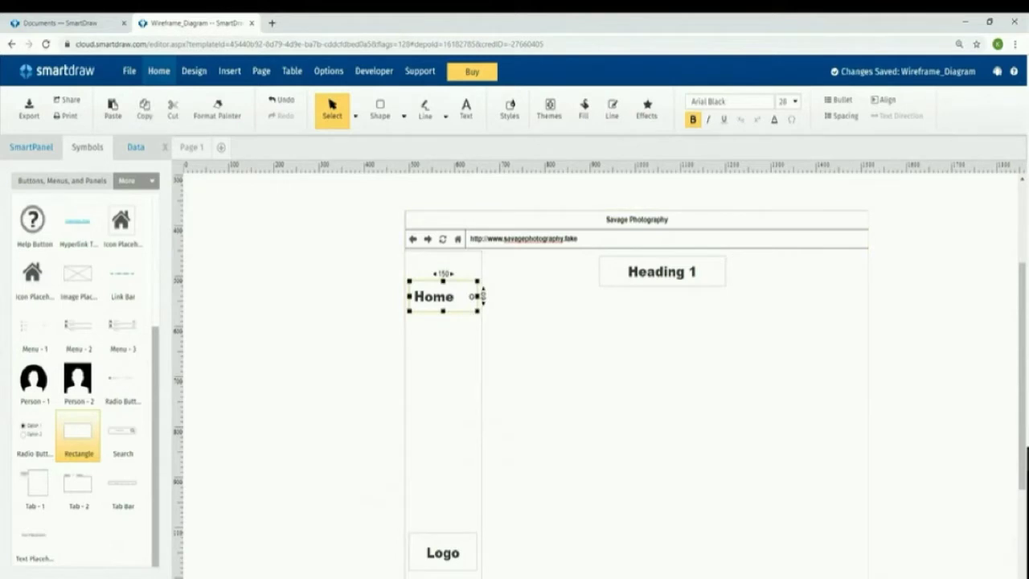
{"action": "key", "text": "ctrl+v"}
{"action": "left_click", "coordinate": [443, 353]}
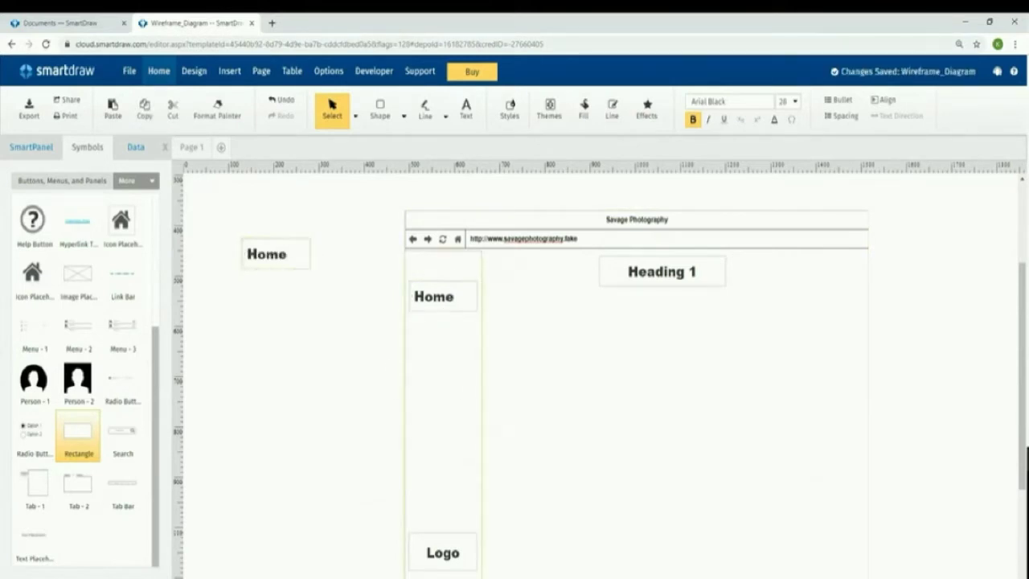
{"action": "left_click_drag", "start_coordinate": [276, 253], "coordinate": [442, 332]}
{"action": "key", "text": "ctrl+v"}
{"action": "key", "text": "Escape"}
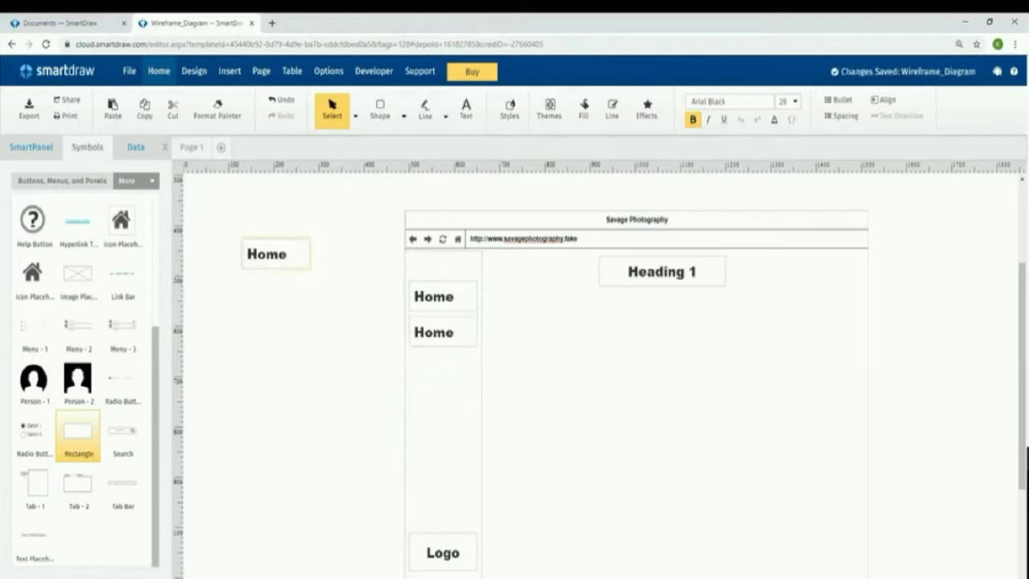
{"action": "left_click_drag", "start_coordinate": [276, 253], "coordinate": [443, 367]}
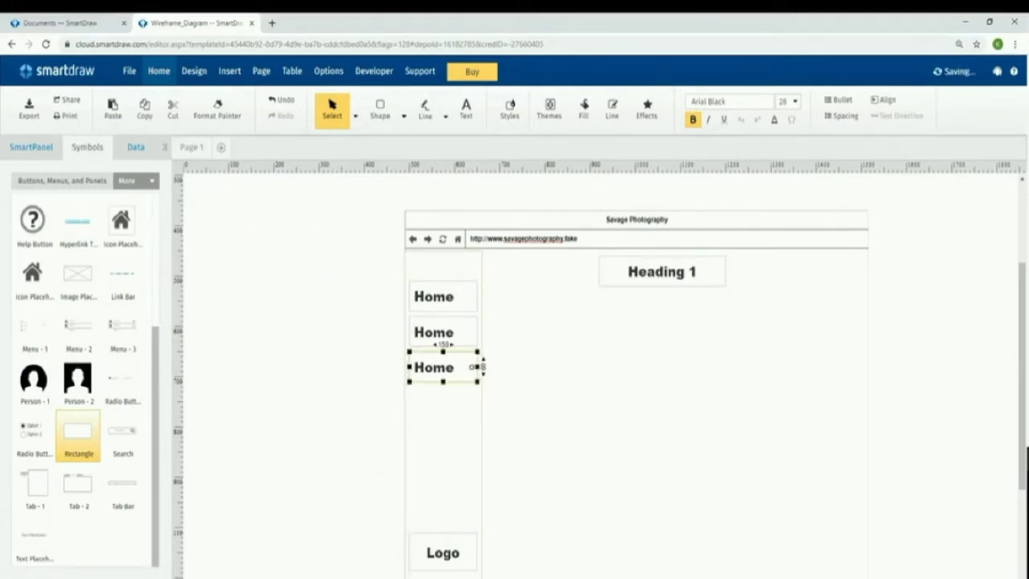
{"action": "key", "text": "ctrl+v"}
{"action": "key", "text": "Escape"}
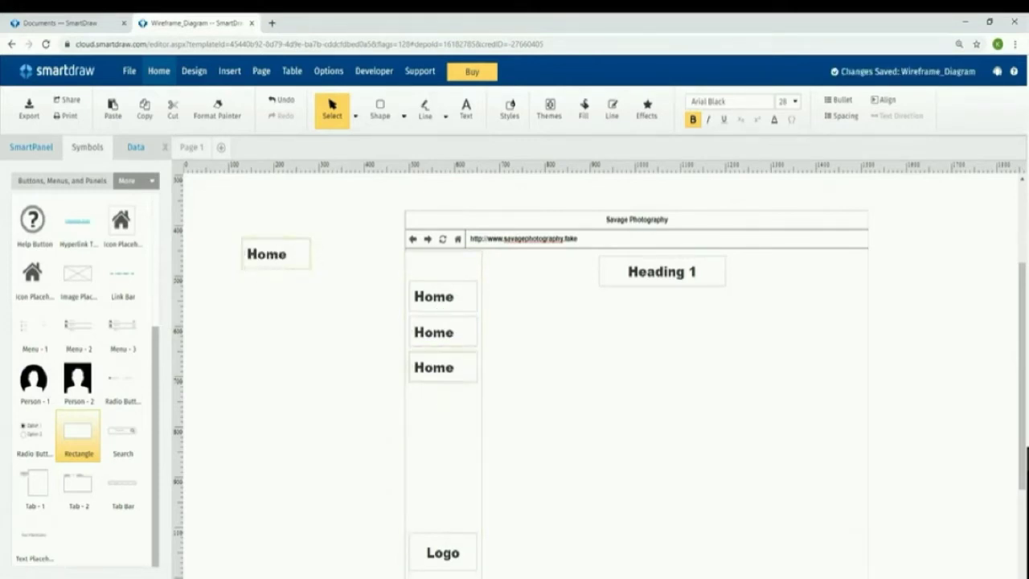
{"action": "left_click_drag", "start_coordinate": [276, 253], "coordinate": [443, 402]}
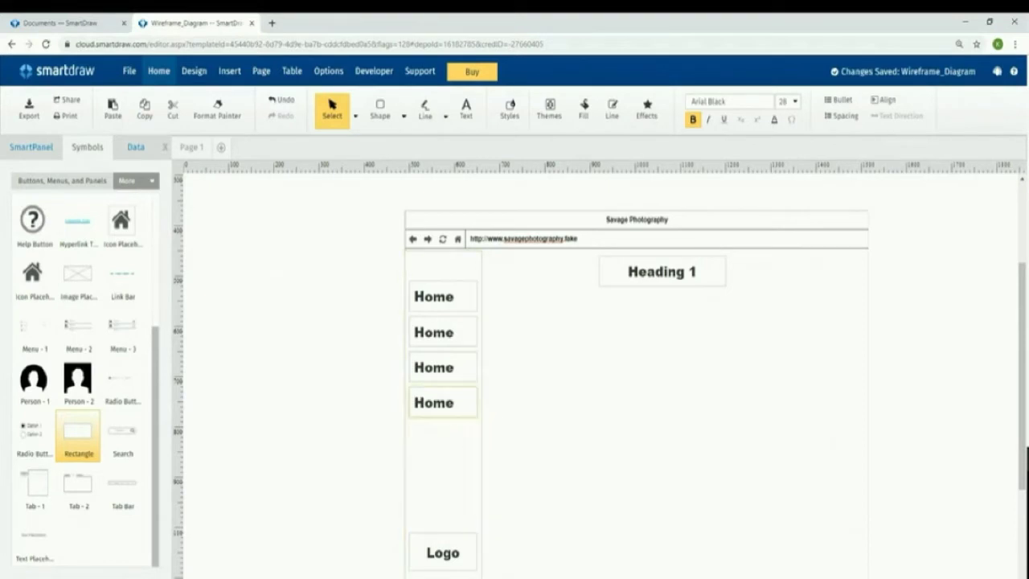
{"action": "key", "text": "ctrl+v"}
{"action": "left_click_drag", "start_coordinate": [276, 253], "coordinate": [443, 437]}
{"action": "key", "text": "ctrl+v"}
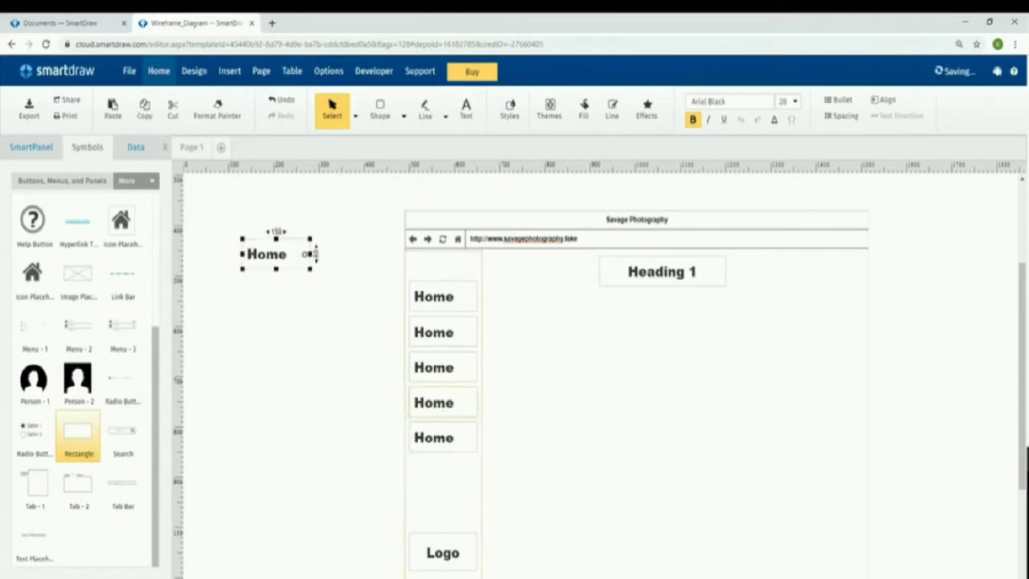
{"action": "left_click_drag", "start_coordinate": [276, 254], "coordinate": [443, 473]}
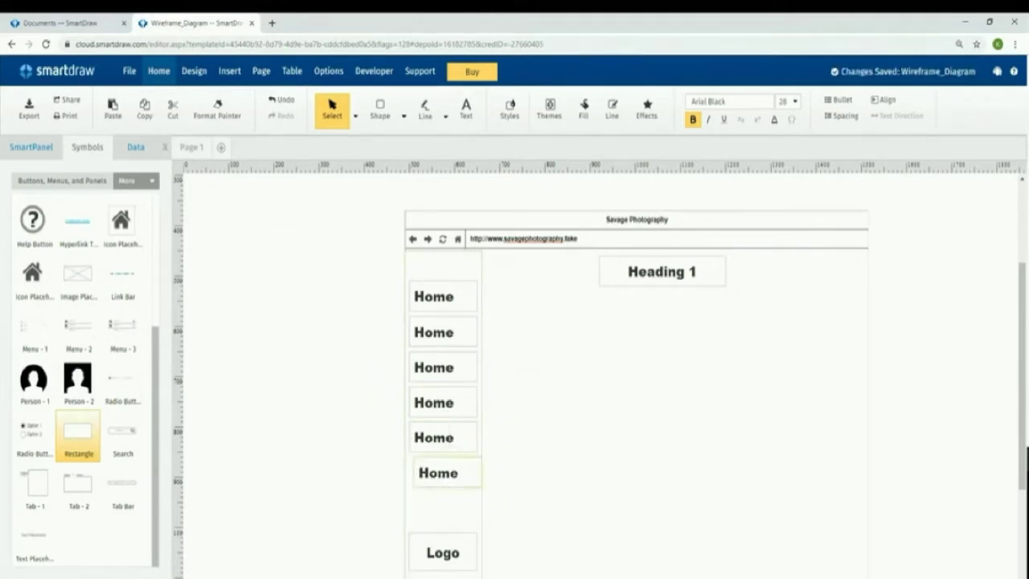
Replace the second sidebar box's text with "My Story".
{"action": "double_click", "coordinate": [454, 332]}
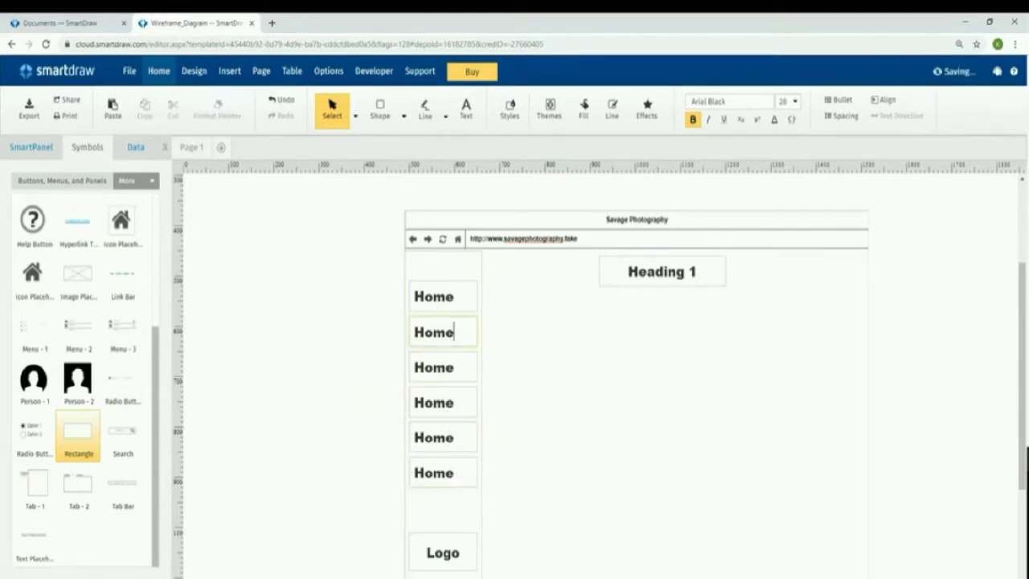
{"action": "key", "text": "BackSpace"}
{"action": "key", "text": "BackSpace"}
{"action": "key", "text": "BackSpace"}
{"action": "key", "text": "BackSpace"}
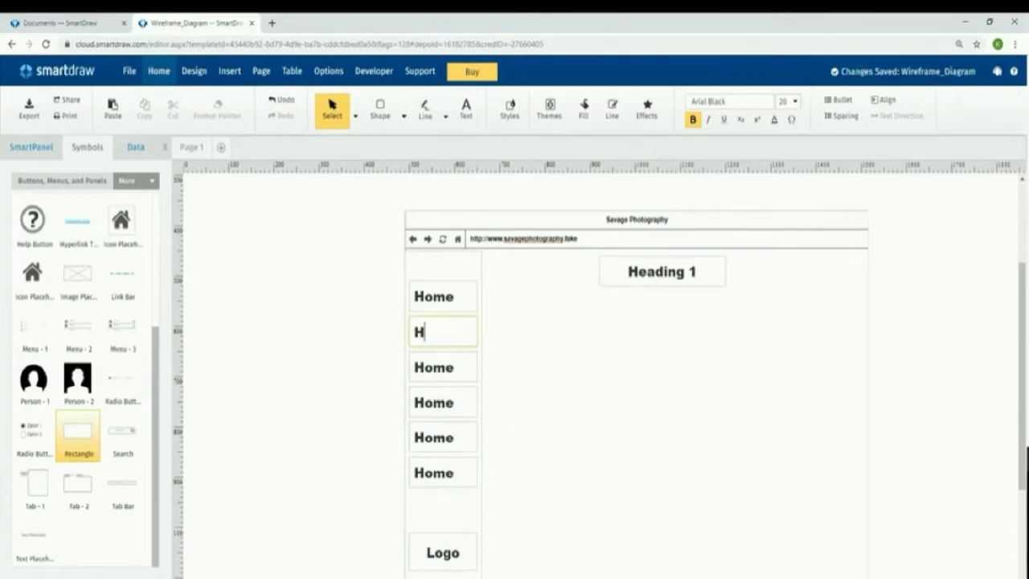
{"action": "type", "text": "My Story"}
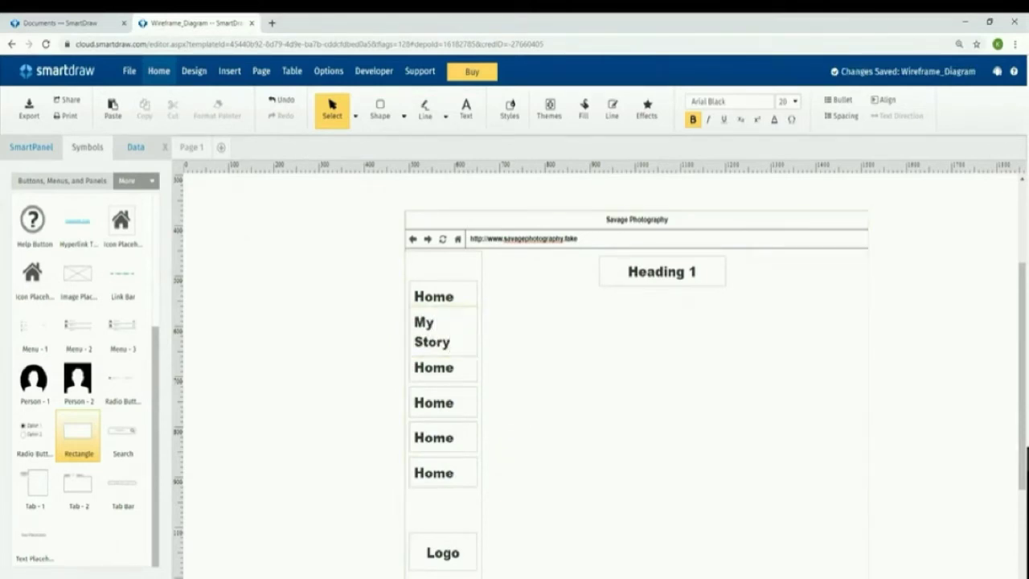
{"action": "left_click", "coordinate": [868, 404]}
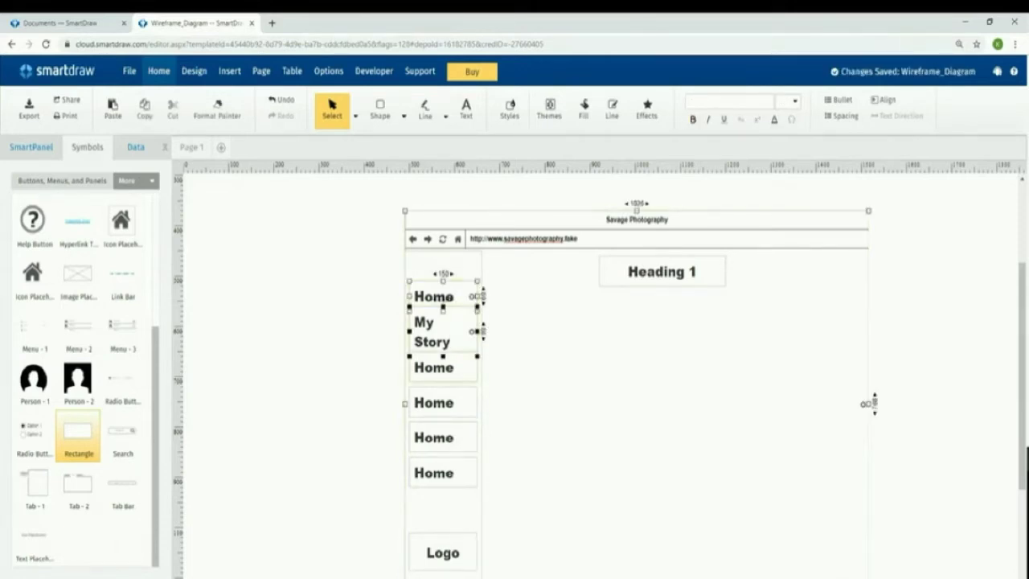
Set the text size of the browser frame and all six sidebar navigation boxes to 16.
{"action": "left_click", "coordinate": [443, 368], "text": "shift"}
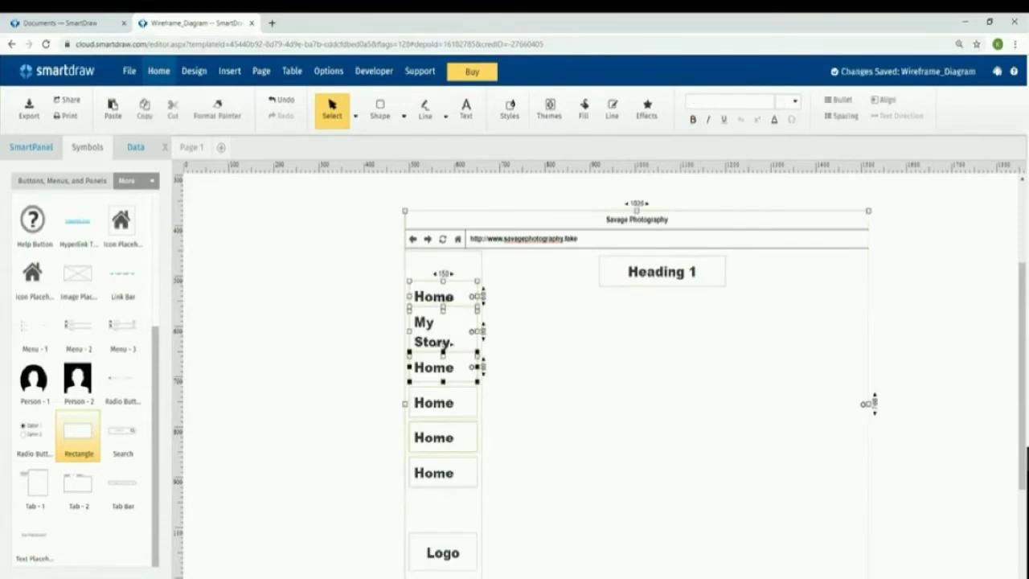
{"action": "left_click", "coordinate": [443, 403], "text": "shift"}
{"action": "left_click", "coordinate": [443, 438], "text": "shift"}
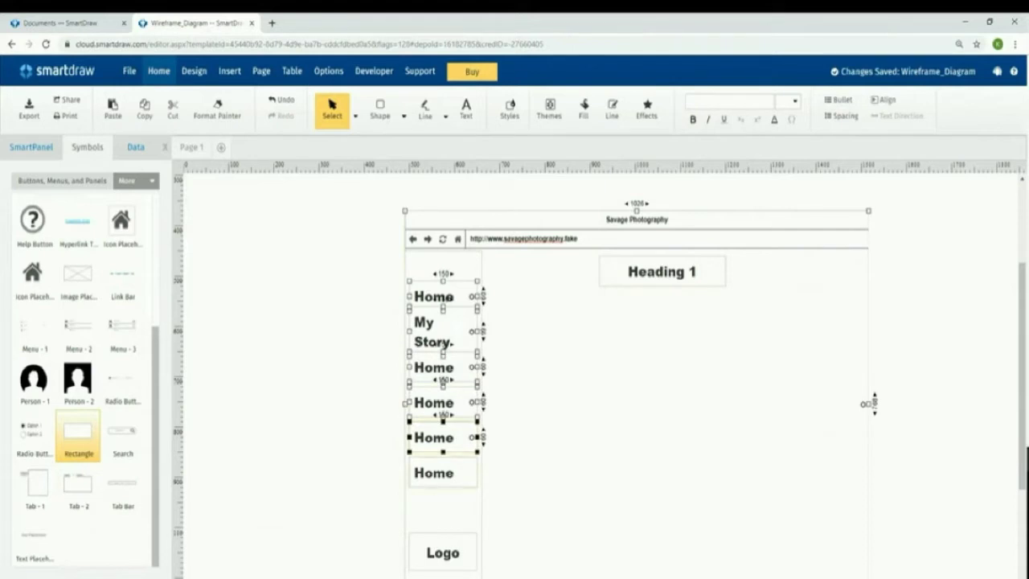
{"action": "left_click", "coordinate": [443, 472], "text": "shift"}
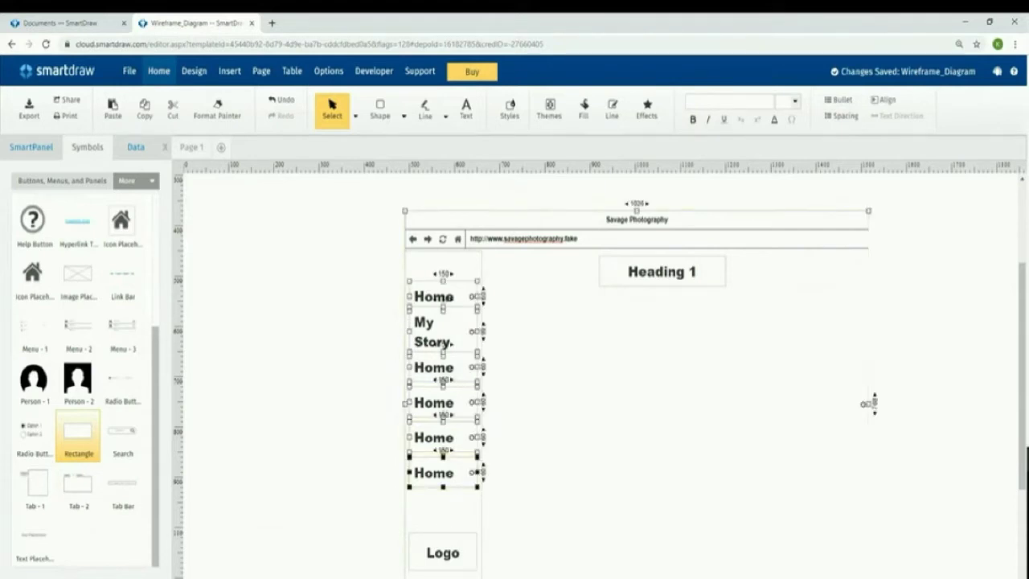
{"action": "left_click", "coordinate": [794, 101]}
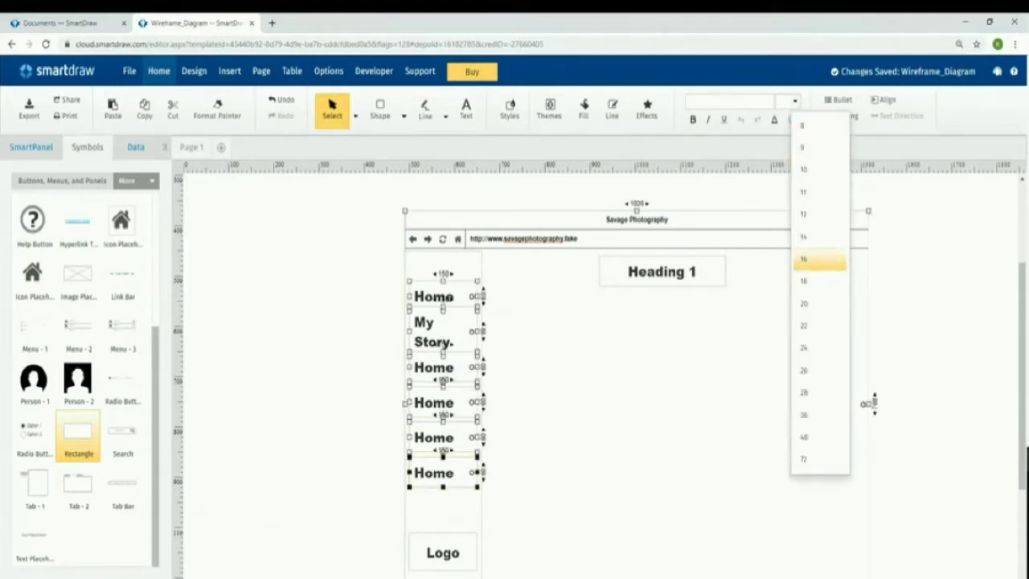
{"action": "left_click", "coordinate": [818, 260]}
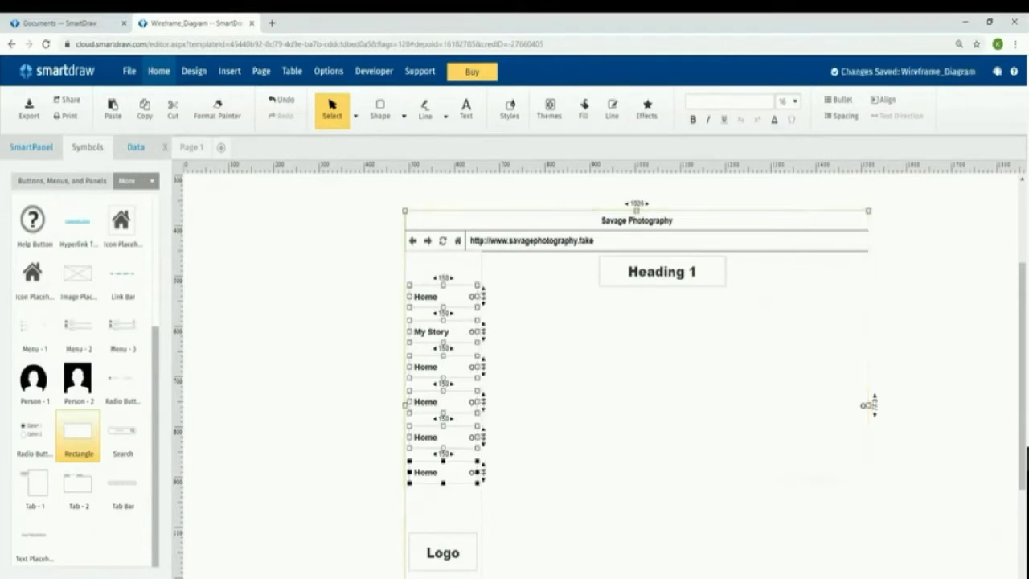
{"action": "left_click", "coordinate": [354, 361]}
Replace the text of the third to sixth sidebar boxes with "Career", "Education", "Porfolio" and "Contact".
{"action": "left_click", "coordinate": [443, 366]}
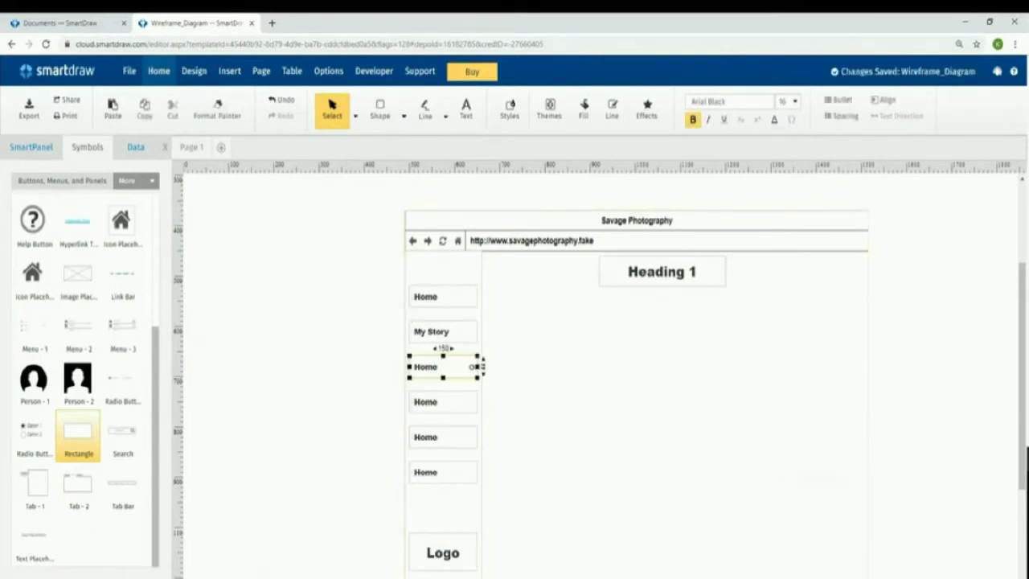
{"action": "type", "text": "Career"}
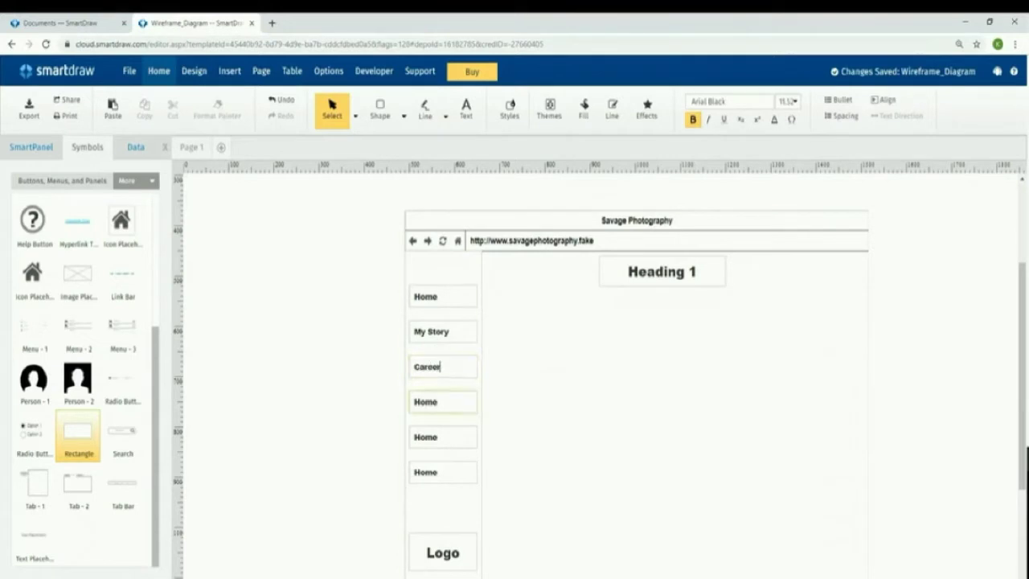
{"action": "left_click", "coordinate": [472, 402]}
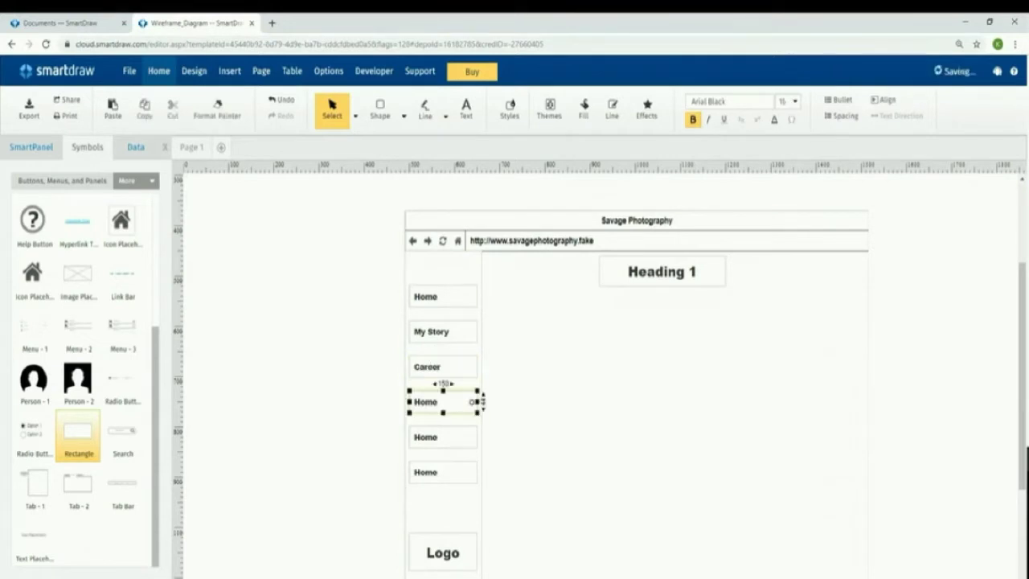
{"action": "type", "text": "Education"}
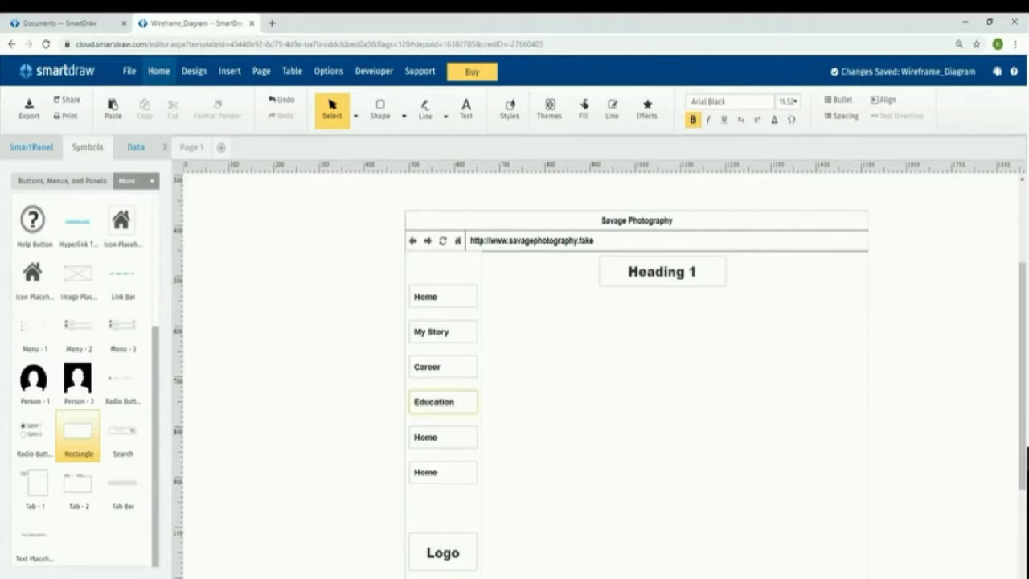
{"action": "left_click", "coordinate": [466, 438]}
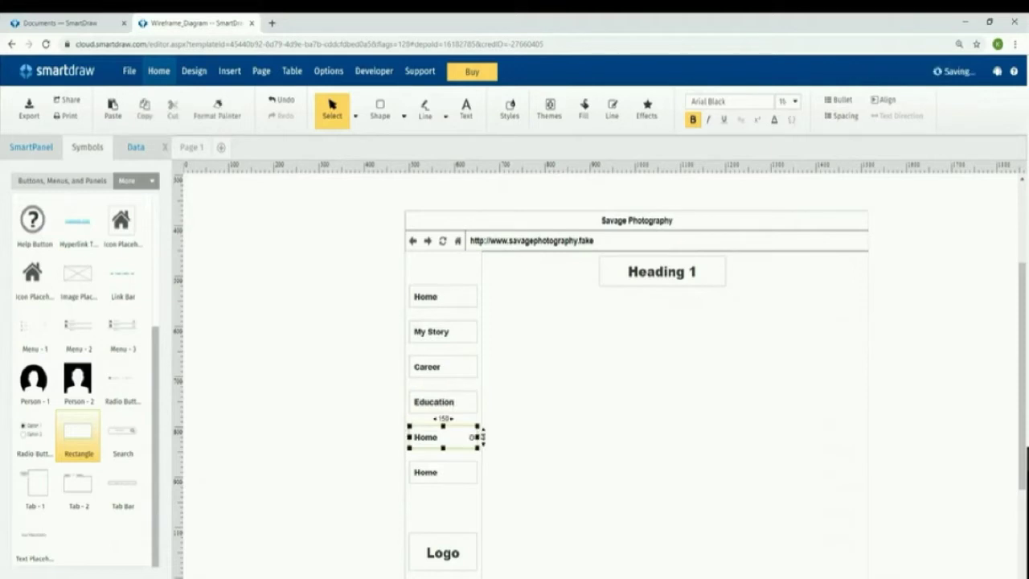
{"action": "type", "text": "Portfolio"}
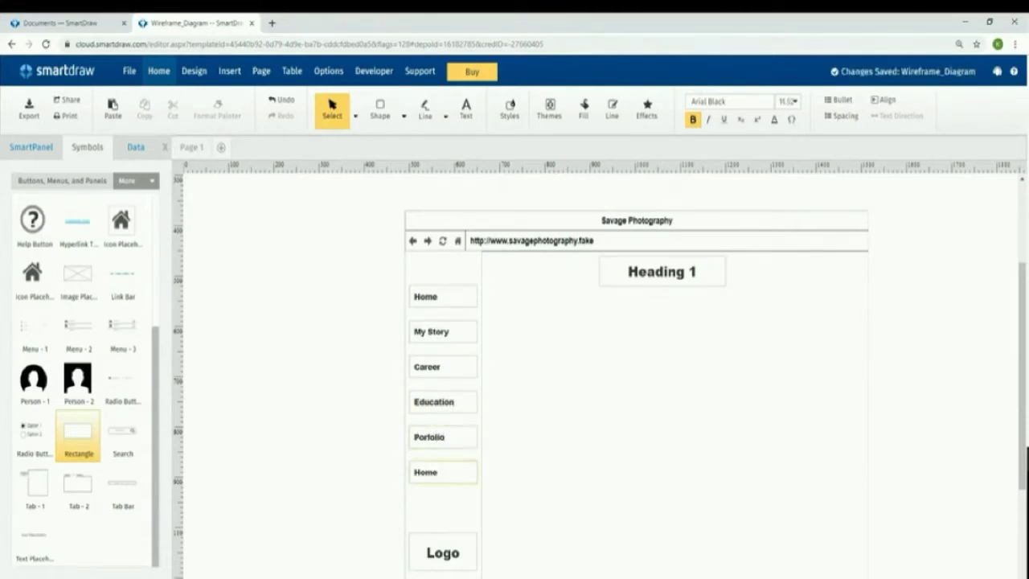
{"action": "left_click", "coordinate": [469, 472]}
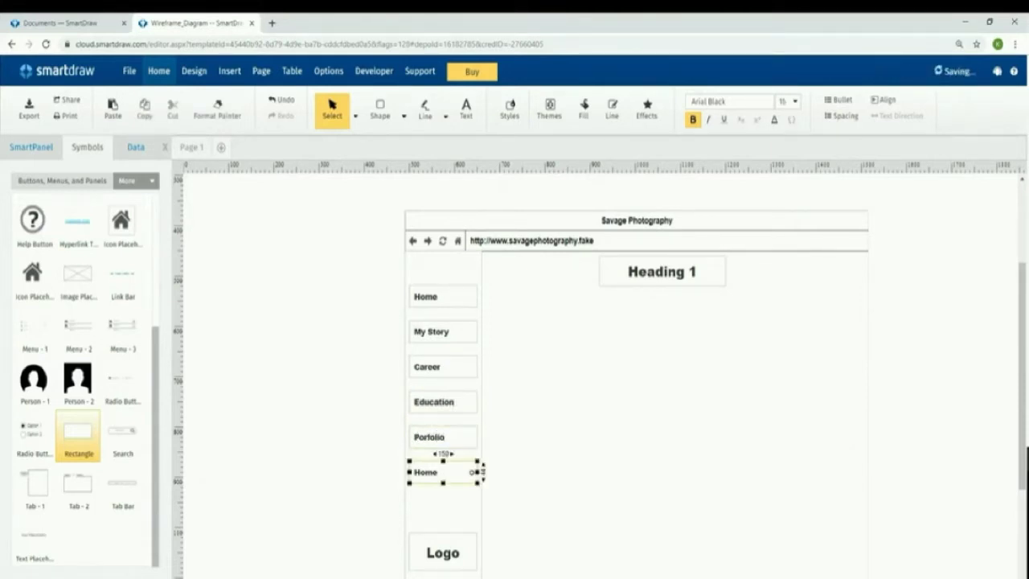
{"action": "type", "text": "Contact"}
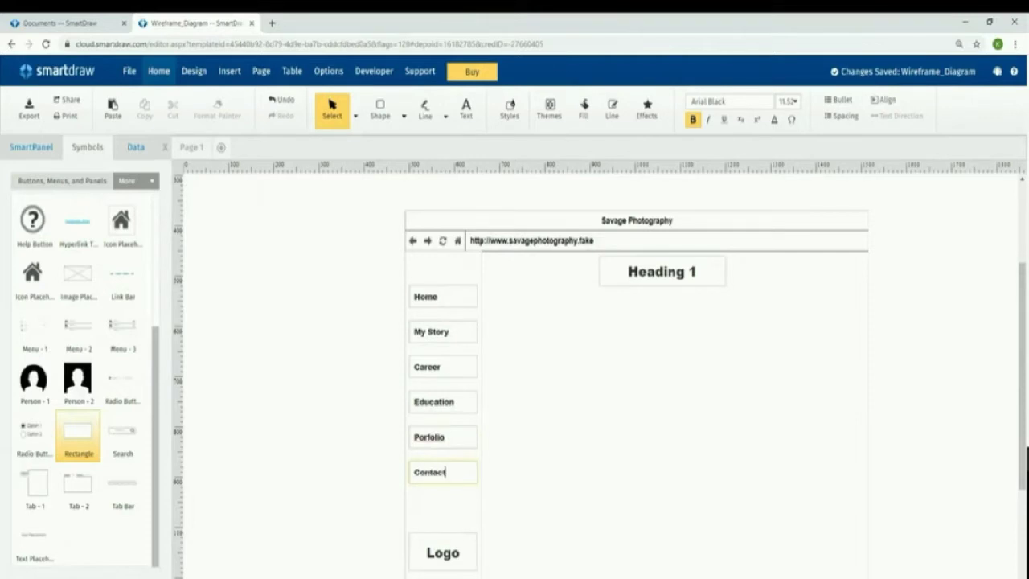
{"action": "left_click", "coordinate": [868, 404]}
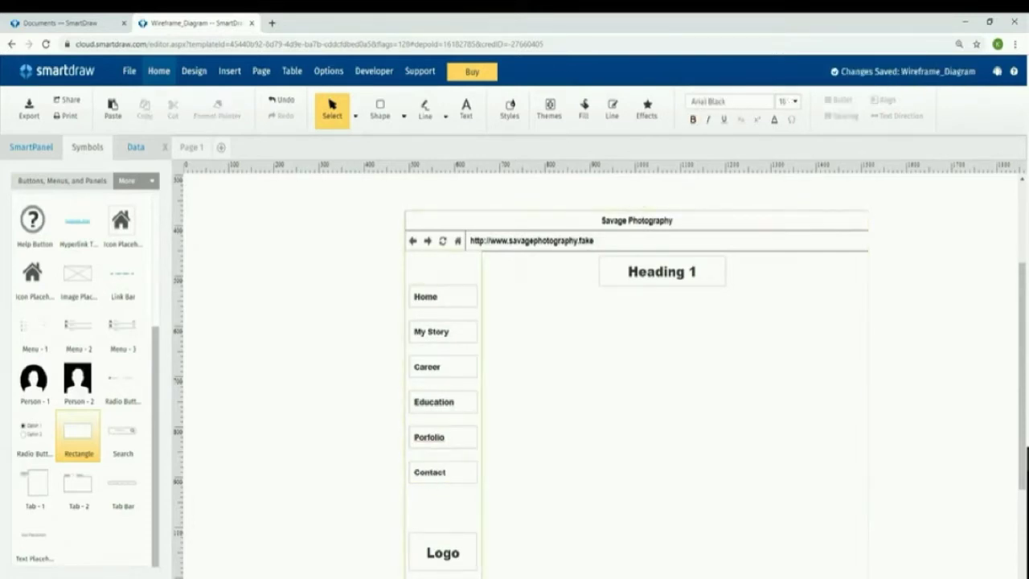
Move the My Story, Career and Education boxes up so they sit closely below the Home box.
{"action": "left_click", "coordinate": [460, 297]}
{"action": "left_click_drag", "start_coordinate": [460, 331], "coordinate": [460, 323]}
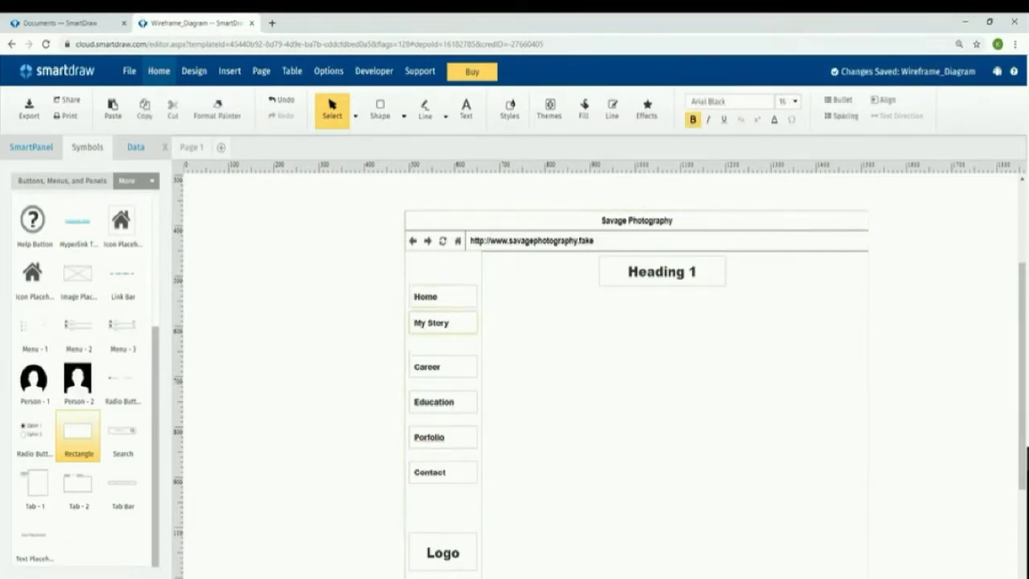
{"action": "left_click_drag", "start_coordinate": [458, 366], "coordinate": [458, 350]}
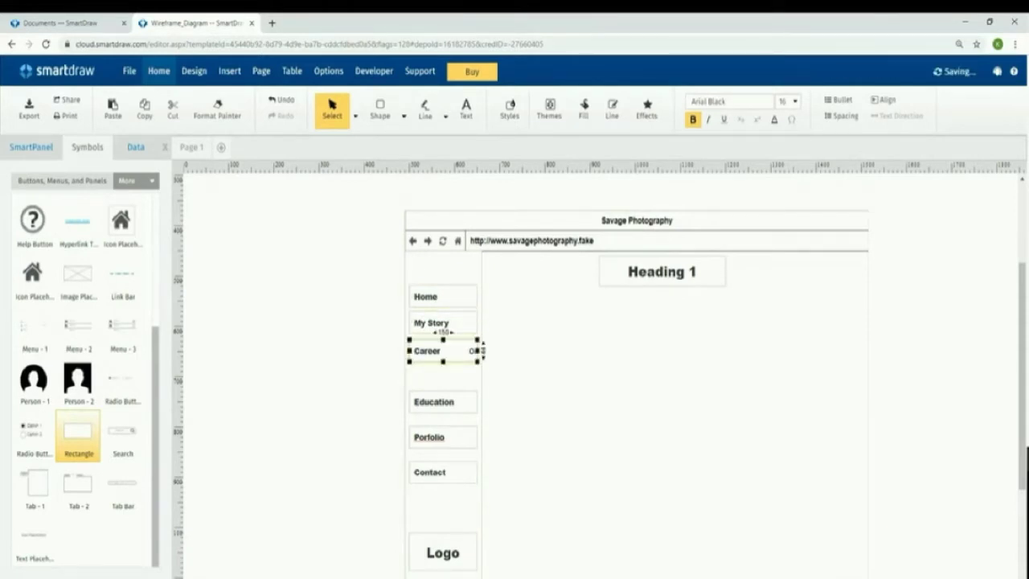
{"action": "left_click_drag", "start_coordinate": [458, 402], "coordinate": [458, 377]}
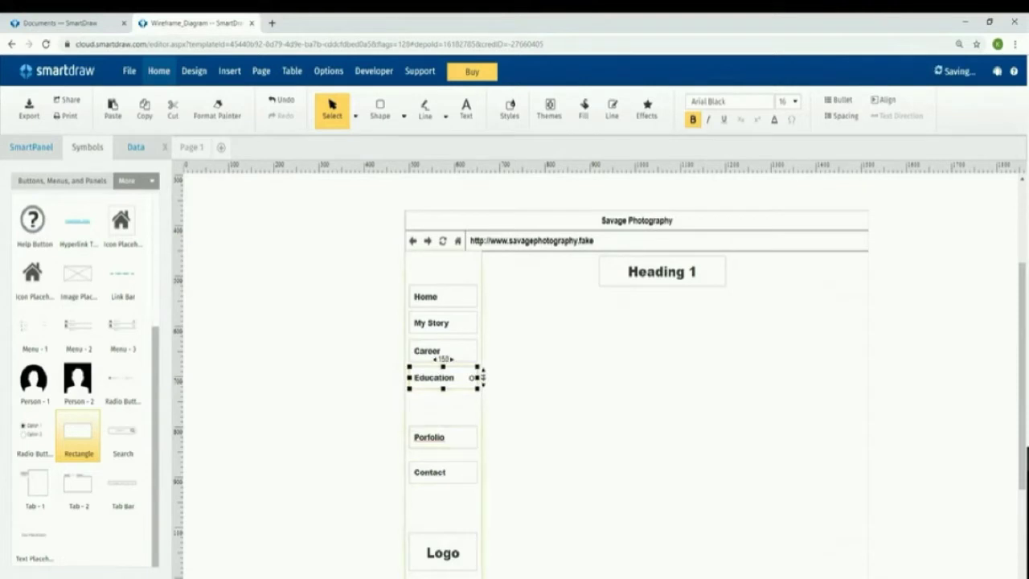
Correct the misspelled label of the fifth sidebar box to "Portfolio".
{"action": "left_click", "coordinate": [434, 437]}
{"action": "left_click", "coordinate": [418, 436]}
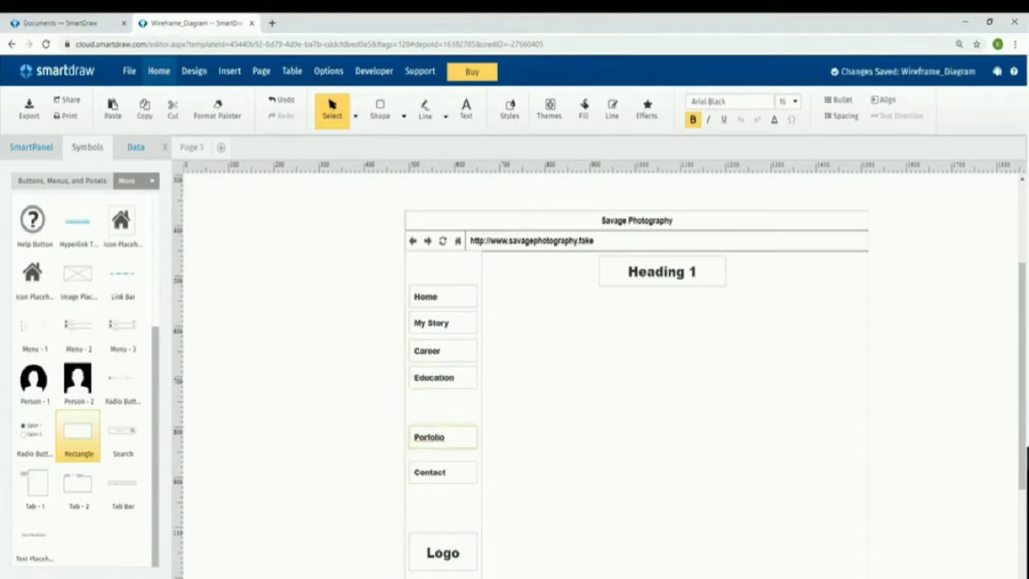
{"action": "type", "text": "t"}
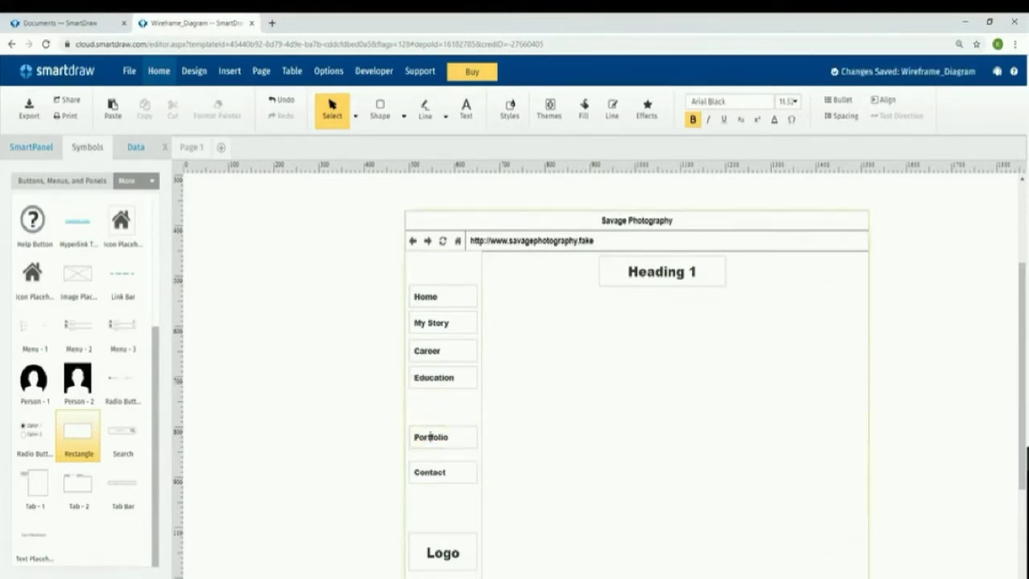
{"action": "left_click", "coordinate": [462, 412]}
Move the Portfolio and Contact boxes up and adjust the other sidebar boxes so all six are closely and evenly spaced.
{"action": "left_click_drag", "start_coordinate": [458, 436], "coordinate": [458, 403]}
{"action": "left_click_drag", "start_coordinate": [454, 472], "coordinate": [454, 431]}
{"action": "left_click_drag", "start_coordinate": [458, 402], "coordinate": [454, 437]}
{"action": "left_click", "coordinate": [502, 394]}
{"action": "left_click_drag", "start_coordinate": [454, 350], "coordinate": [455, 347]}
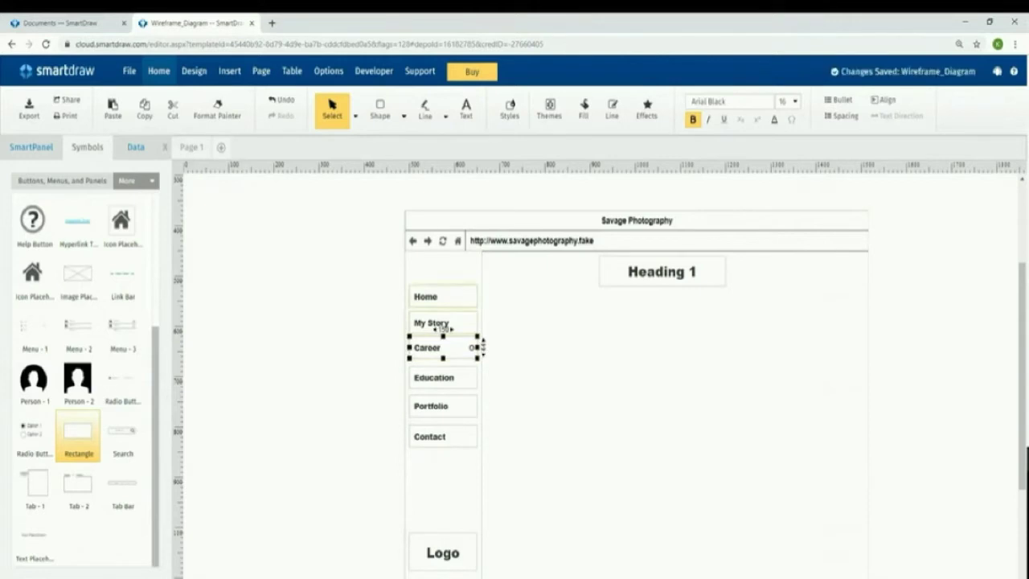
{"action": "left_click_drag", "start_coordinate": [450, 297], "coordinate": [450, 298]}
{"action": "left_click_drag", "start_coordinate": [451, 378], "coordinate": [453, 398]}
{"action": "left_click_drag", "start_coordinate": [450, 436], "coordinate": [450, 422]}
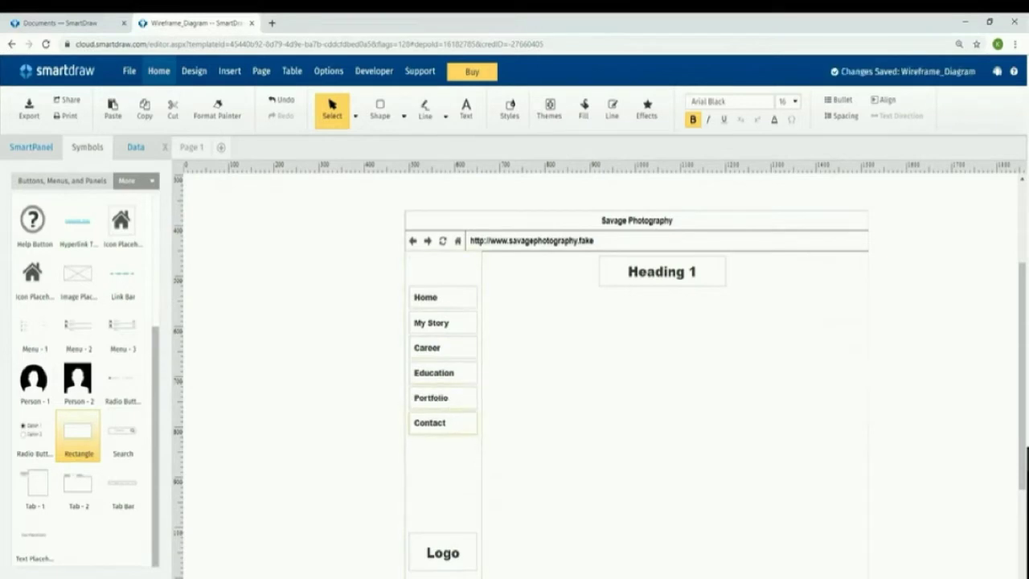
{"action": "left_click", "coordinate": [868, 405]}
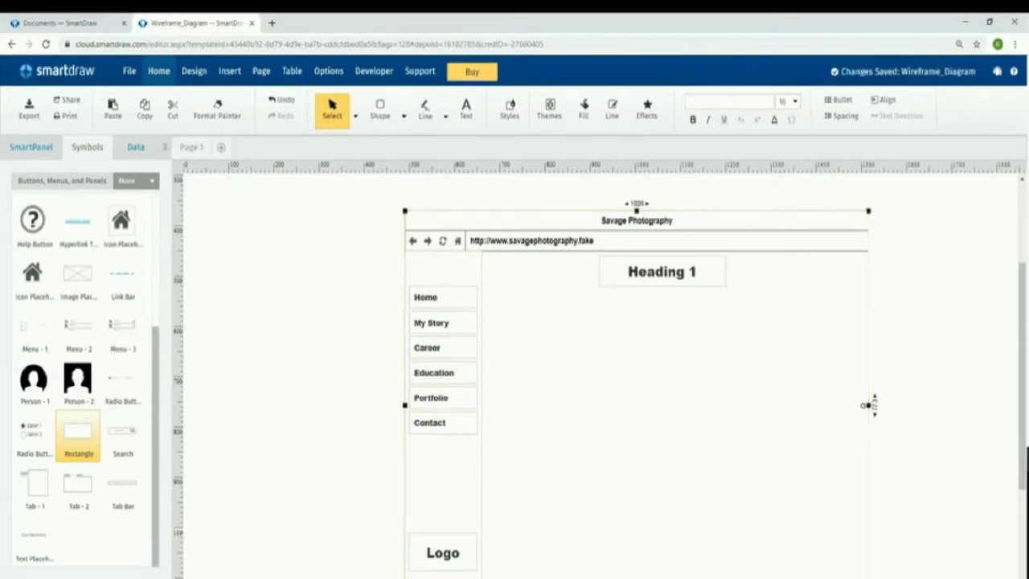
Add a small rectangle about 31 wide in the sidebar's upper-right corner above the Home box and label it "X".
{"action": "left_click", "coordinate": [584, 453]}
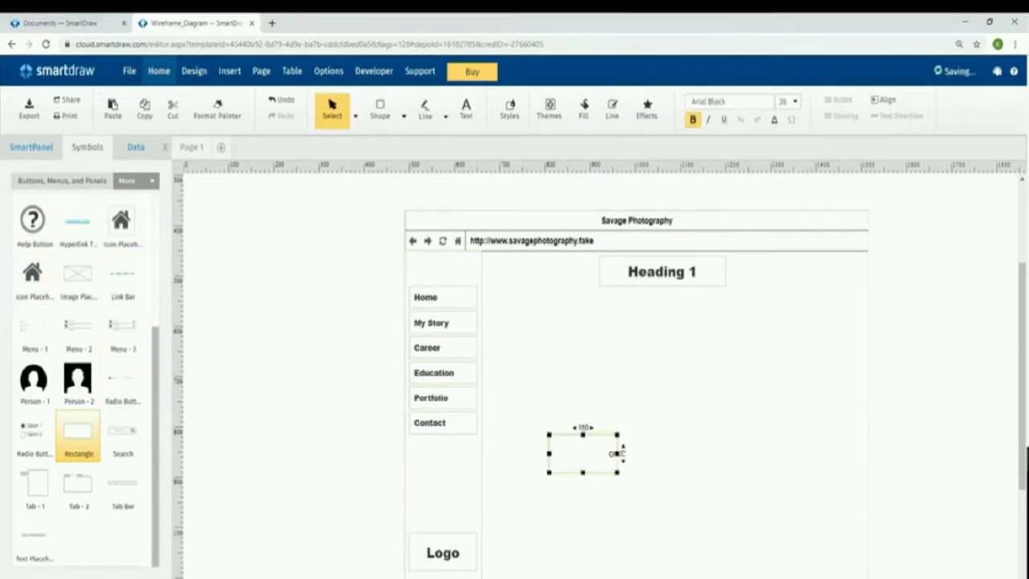
{"action": "left_click_drag", "start_coordinate": [617, 434], "coordinate": [569, 451]}
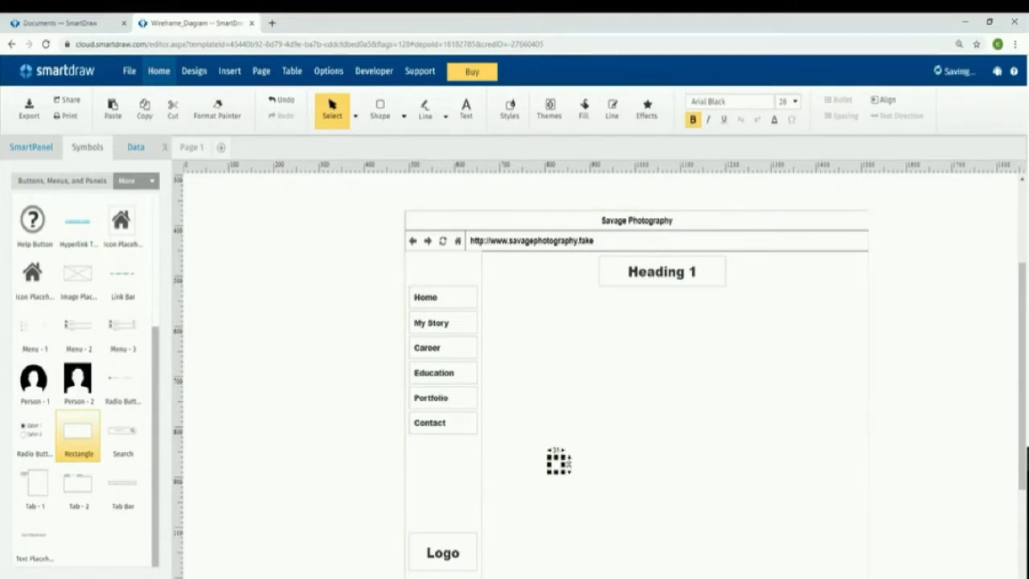
{"action": "left_click_drag", "start_coordinate": [461, 269], "coordinate": [470, 264]}
{"action": "left_click", "coordinate": [498, 278]}
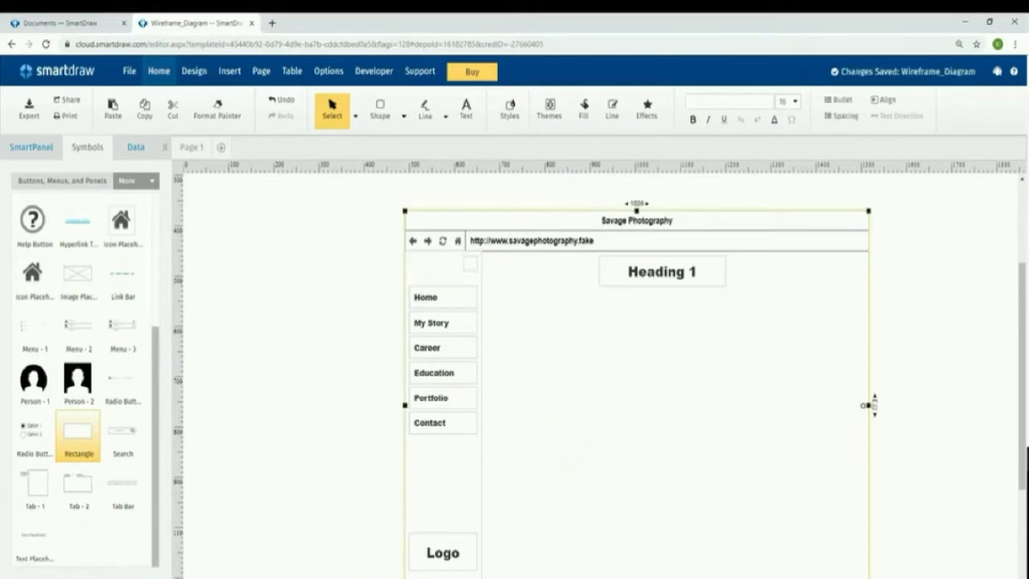
{"action": "left_click", "coordinate": [470, 264]}
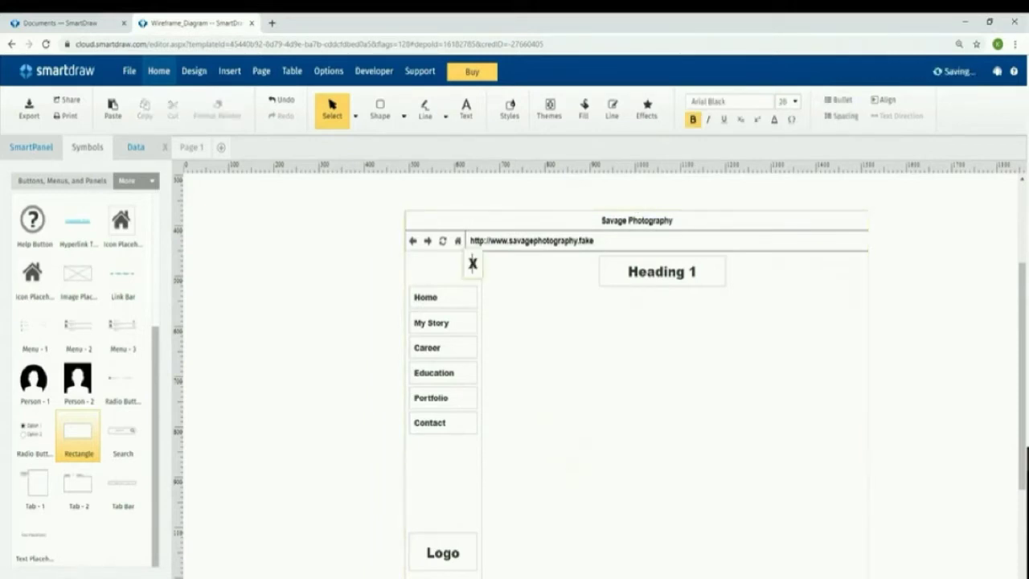
{"action": "left_click", "coordinate": [866, 404]}
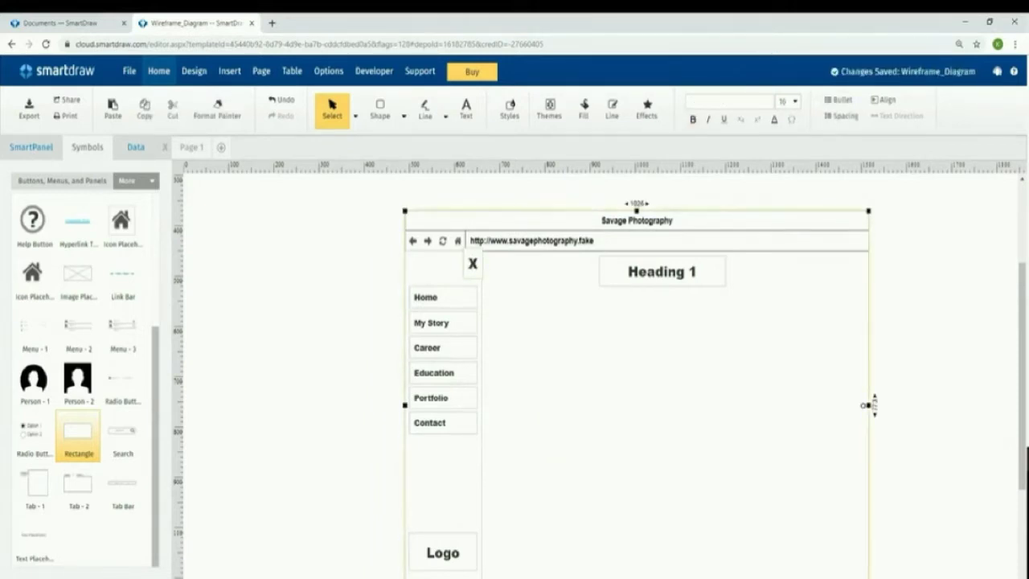
Set the X text size to 14 and enlarge its box slightly, keeping it inside the sidebar's upper-right corner.
{"action": "left_click", "coordinate": [472, 262]}
{"action": "left_click", "coordinate": [794, 101]}
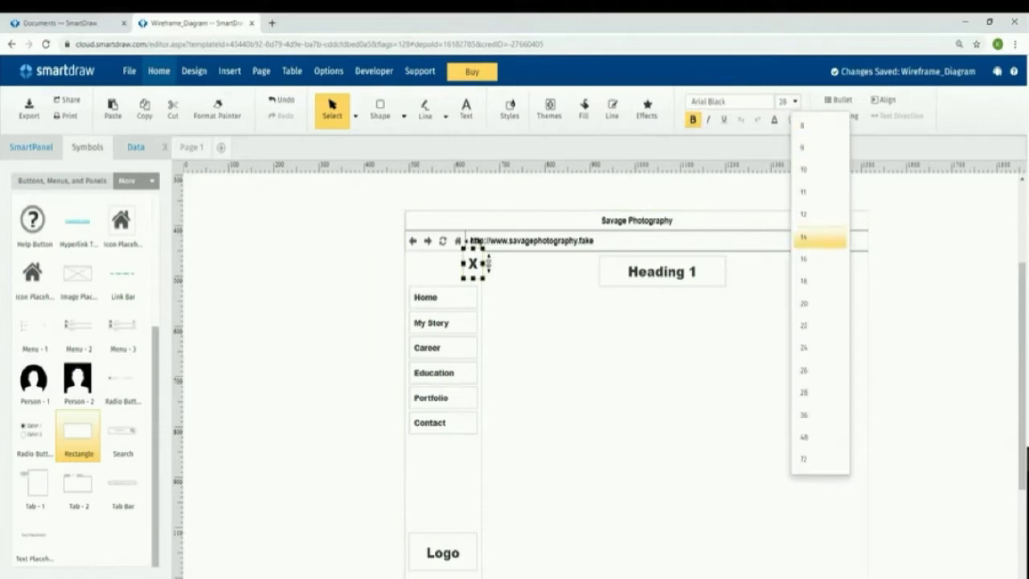
{"action": "left_click", "coordinate": [820, 237]}
{"action": "left_click", "coordinate": [866, 404]}
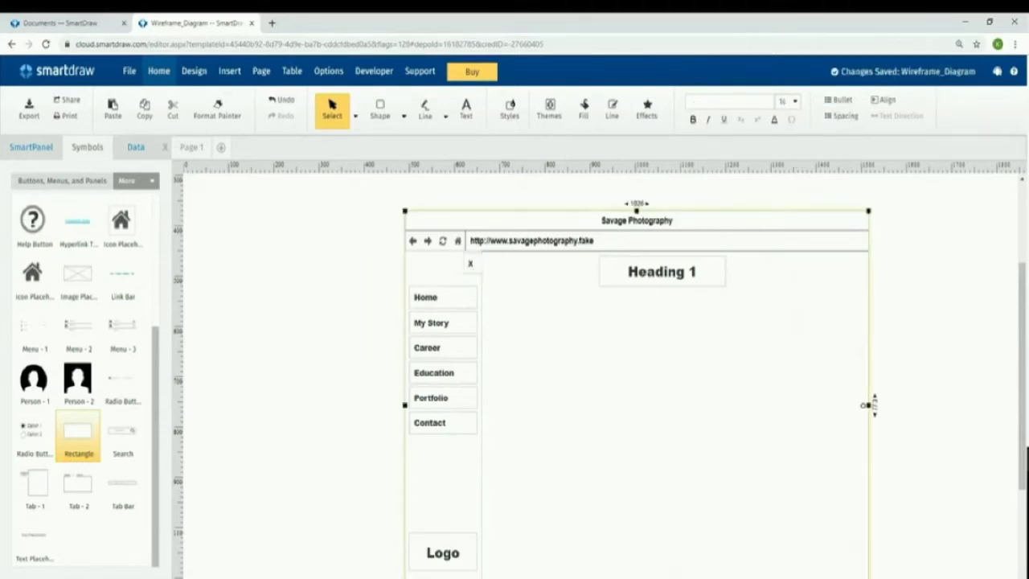
{"action": "left_click", "coordinate": [470, 264]}
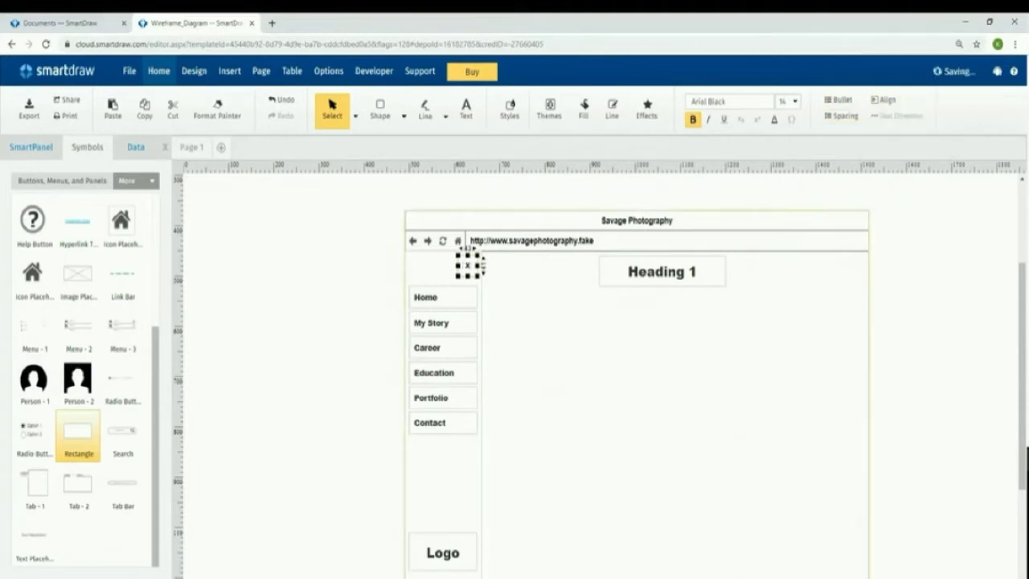
{"action": "left_click", "coordinate": [865, 404]}
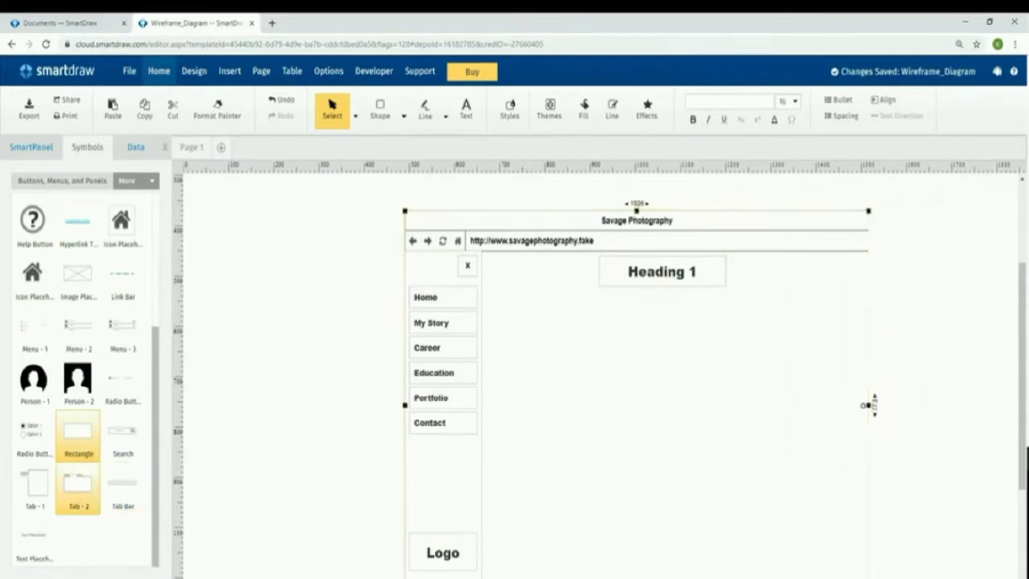
Place a text placeholder in the middle of the content area beside the sidebar and fill it with "IMAGE".
{"action": "left_click", "coordinate": [33, 539]}
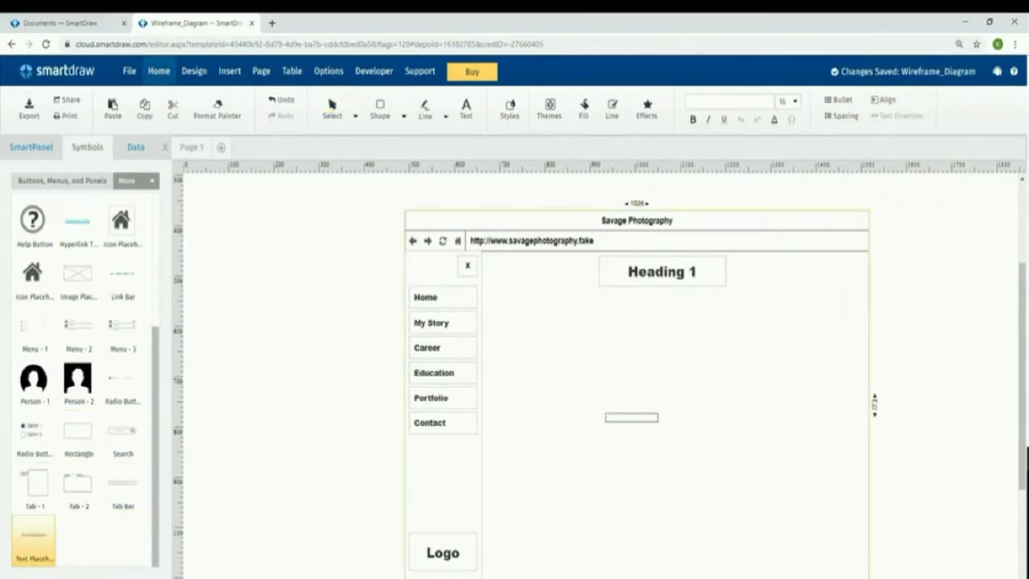
{"action": "left_click", "coordinate": [631, 416]}
{"action": "type", "text": "Ima"}
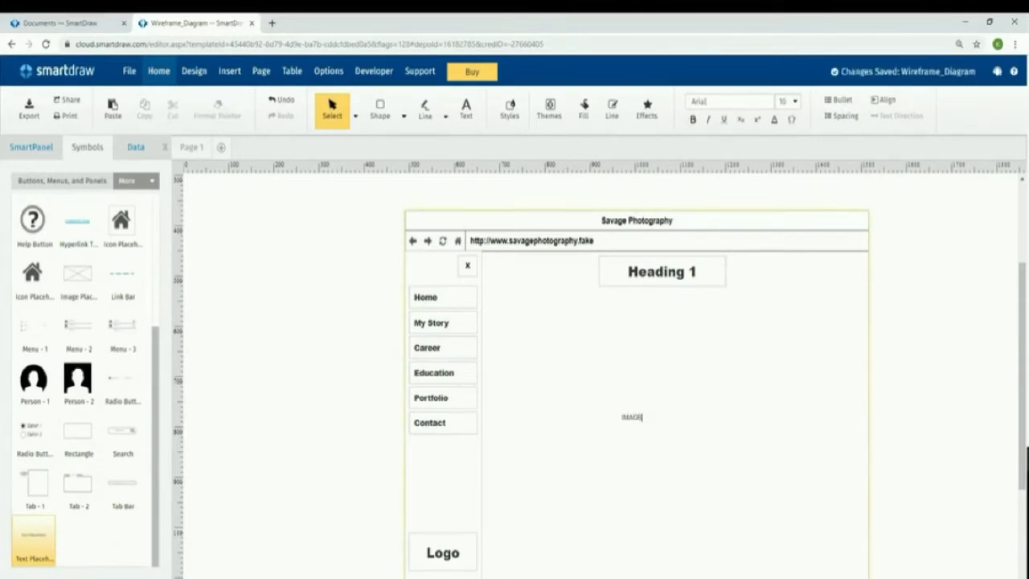
{"action": "left_click", "coordinate": [870, 405]}
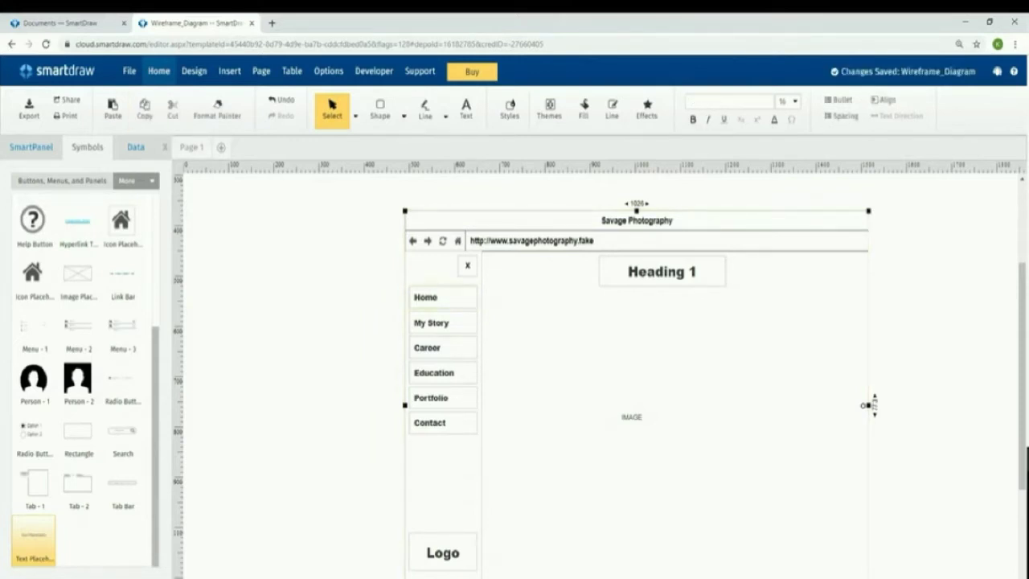
{"action": "scroll", "coordinate": [869, 405], "scroll_direction": "down", "scroll_amount": 3}
{"action": "scroll", "coordinate": [873, 285], "scroll_direction": "up", "scroll_amount": 3}
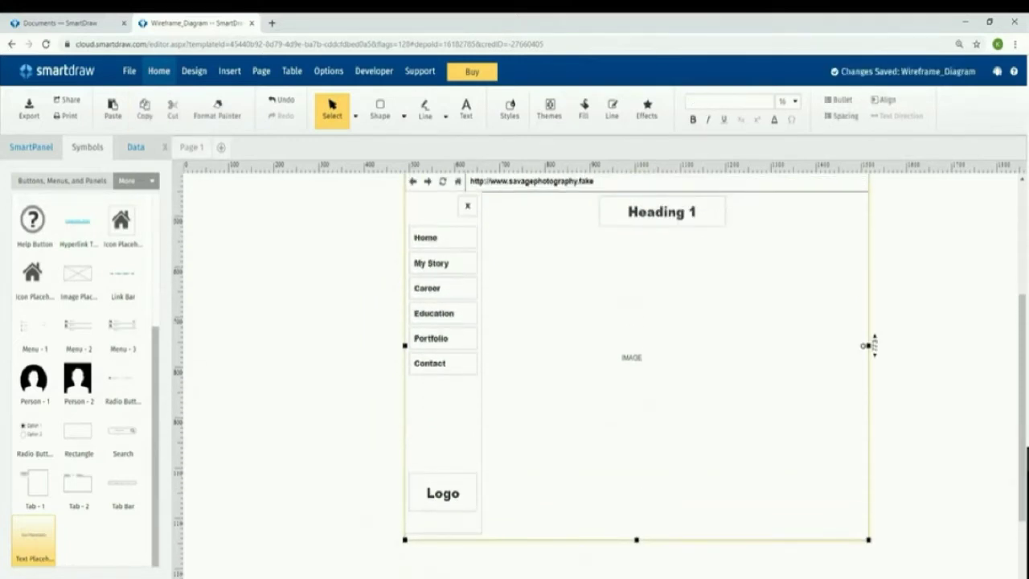
{"action": "scroll", "coordinate": [635, 370], "scroll_direction": "down", "scroll_amount": 2}
{"action": "scroll", "coordinate": [865, 346], "scroll_direction": "up", "scroll_amount": 2}
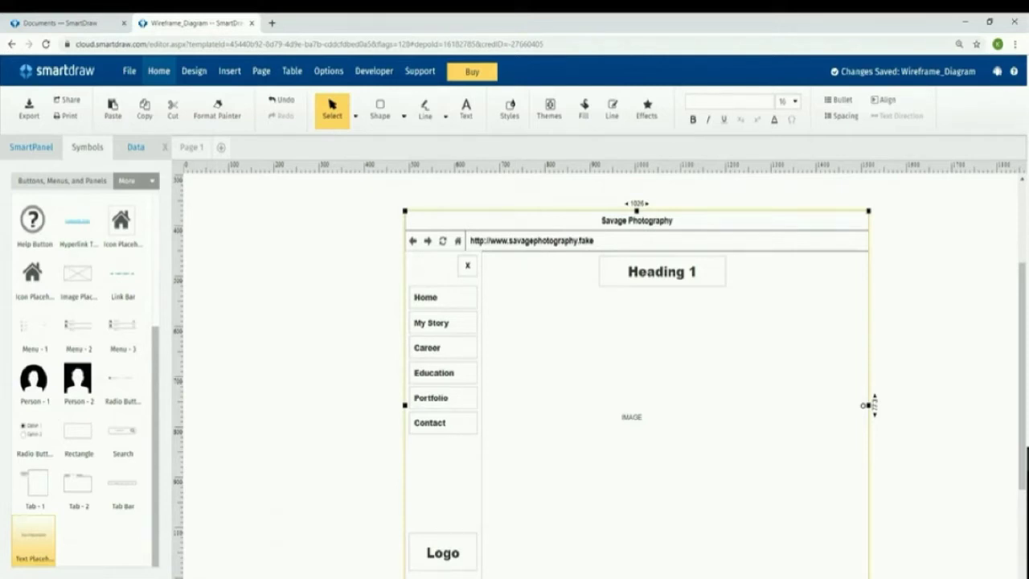
{"action": "key", "text": "Escape"}
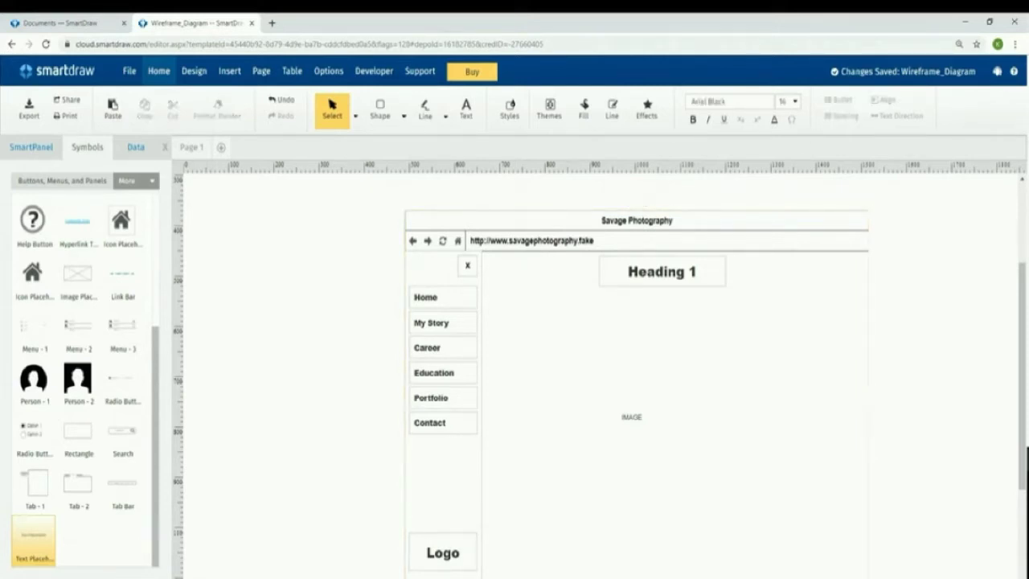